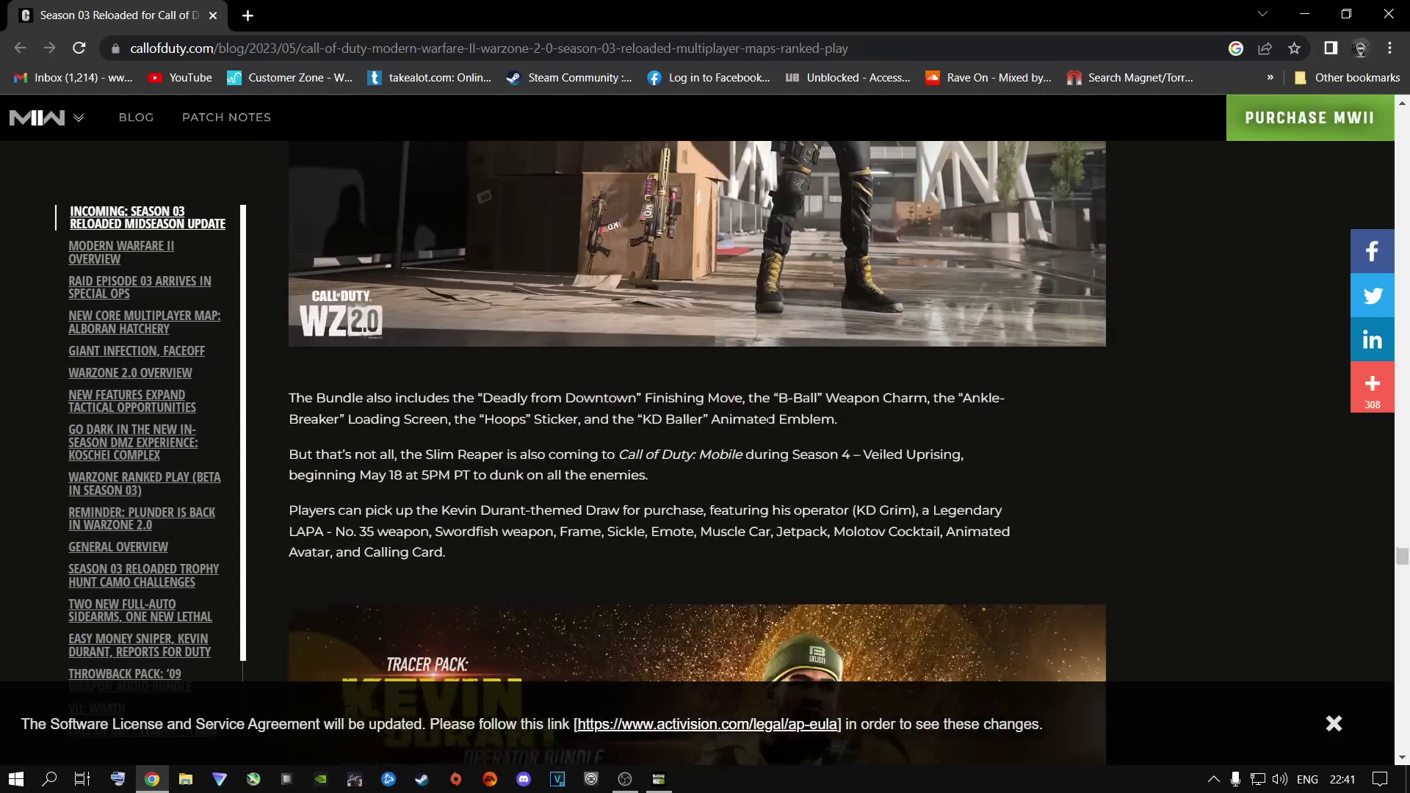
Look through the Season 03 Reloaded blog article down to its end and back up to its header image
scroll(768, 424, down, 18)
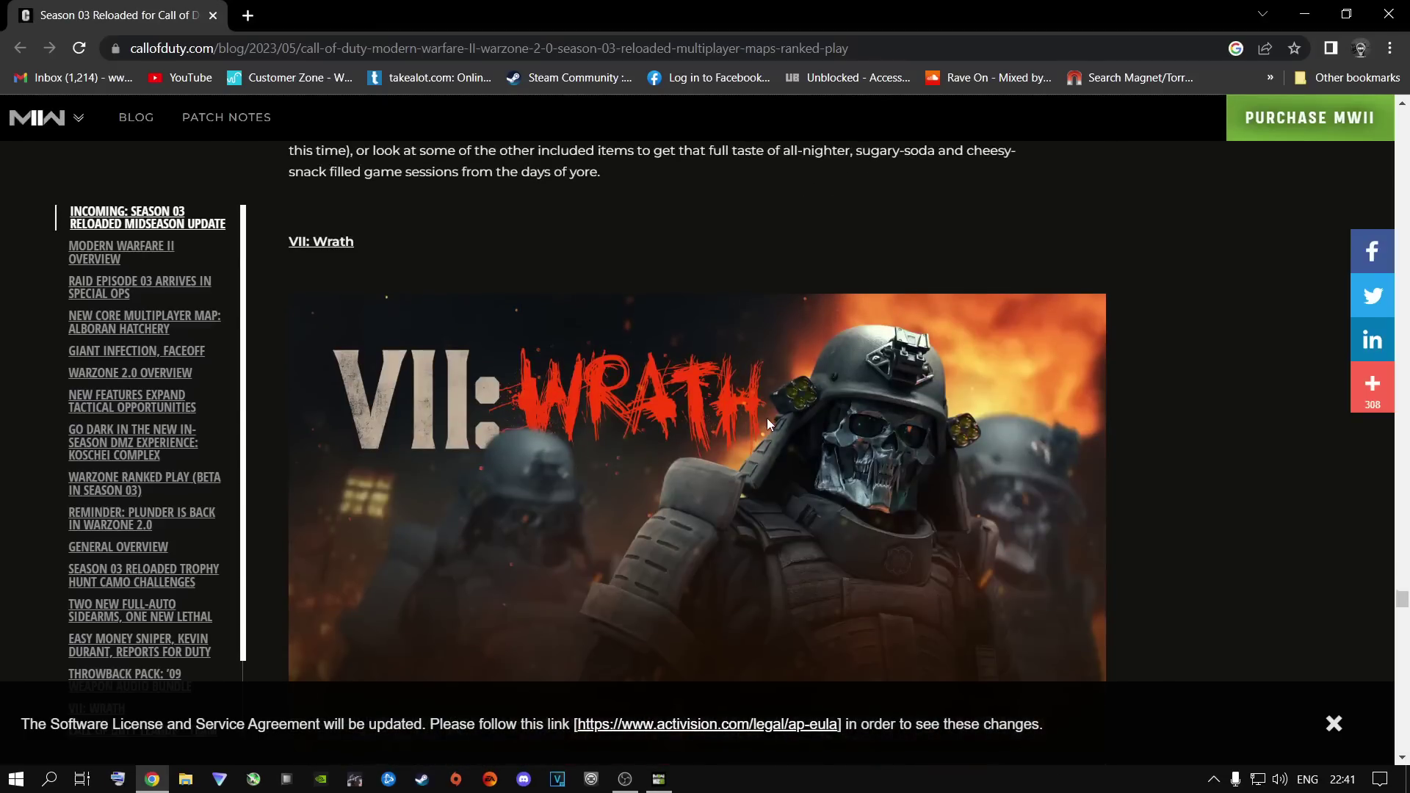
scroll(766, 417, down, 18)
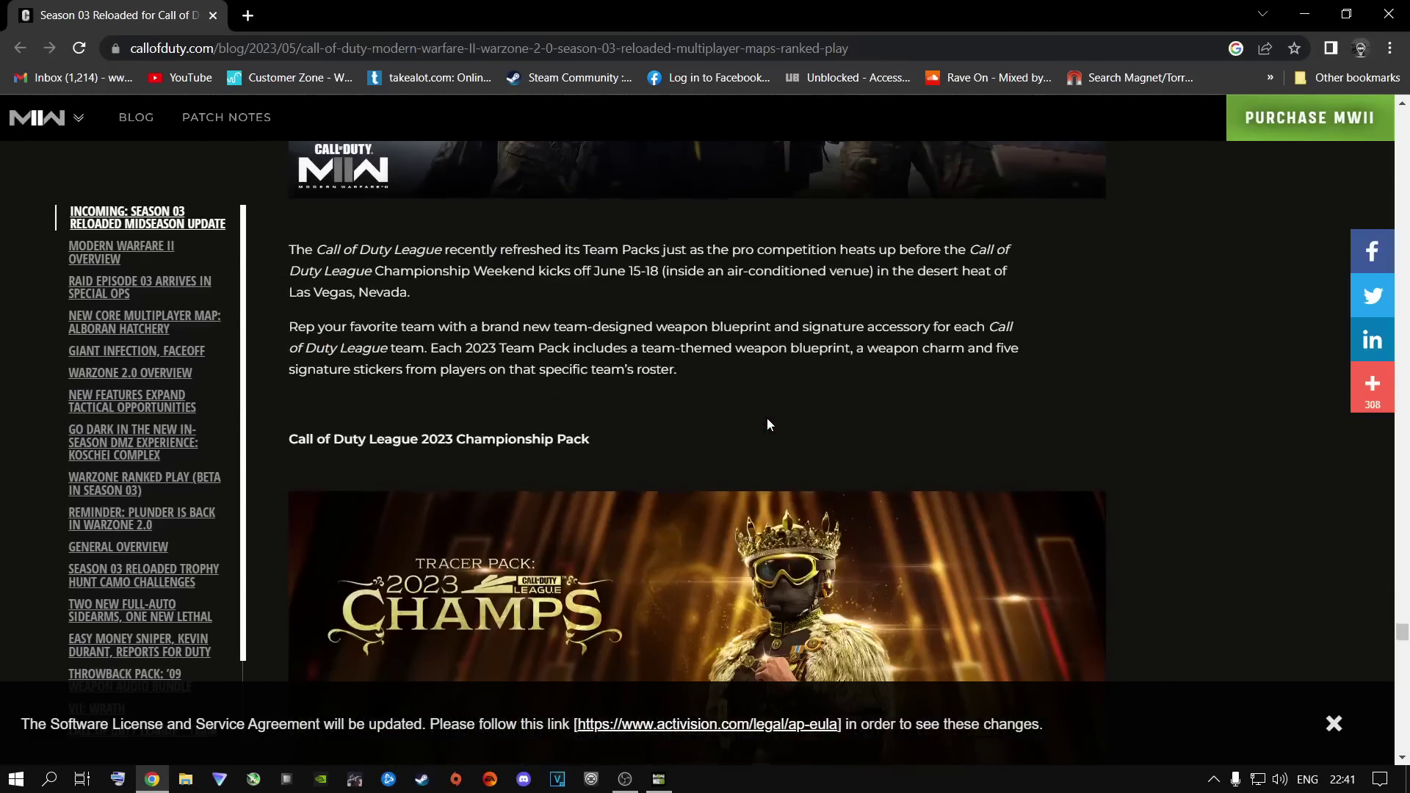
scroll(768, 420, down, 15)
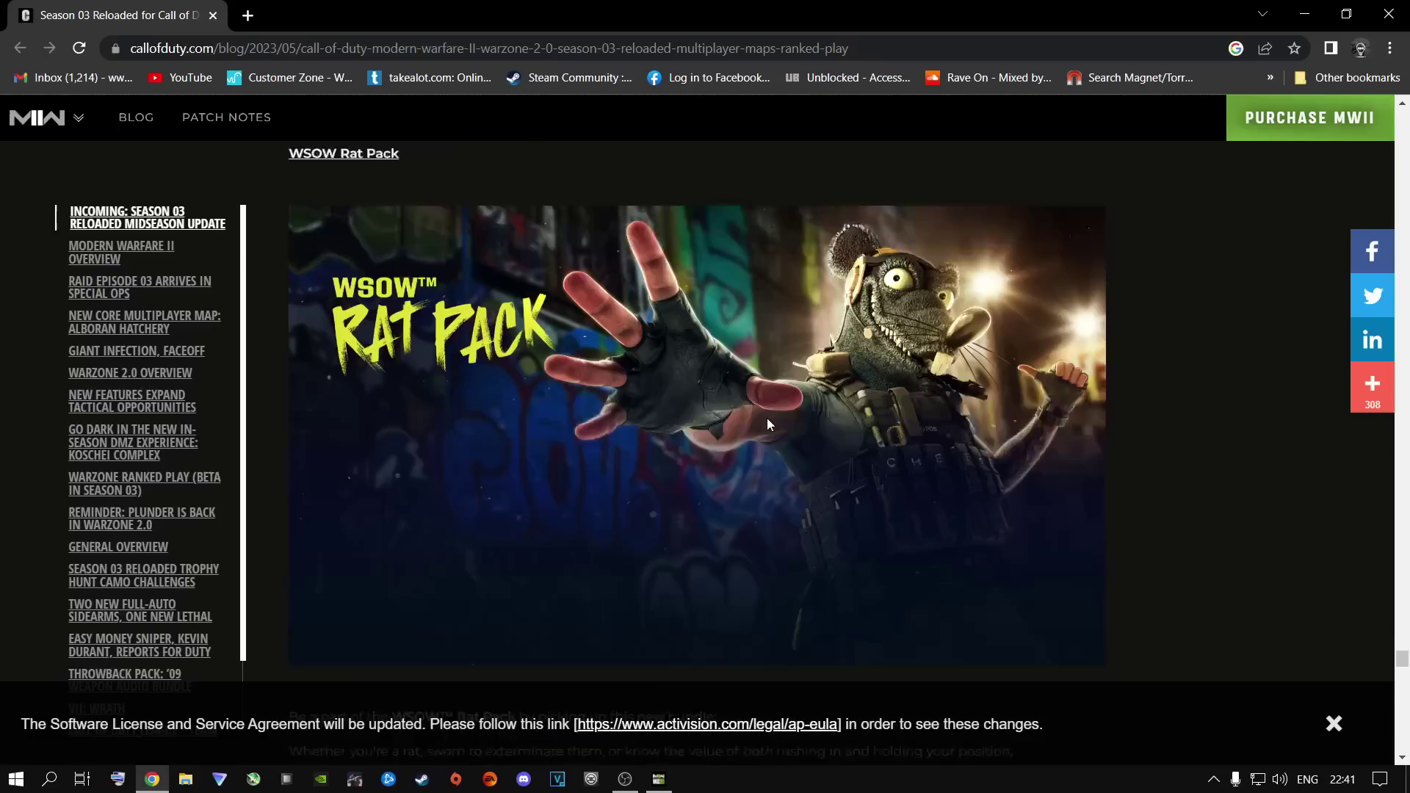
scroll(769, 424, down, 16)
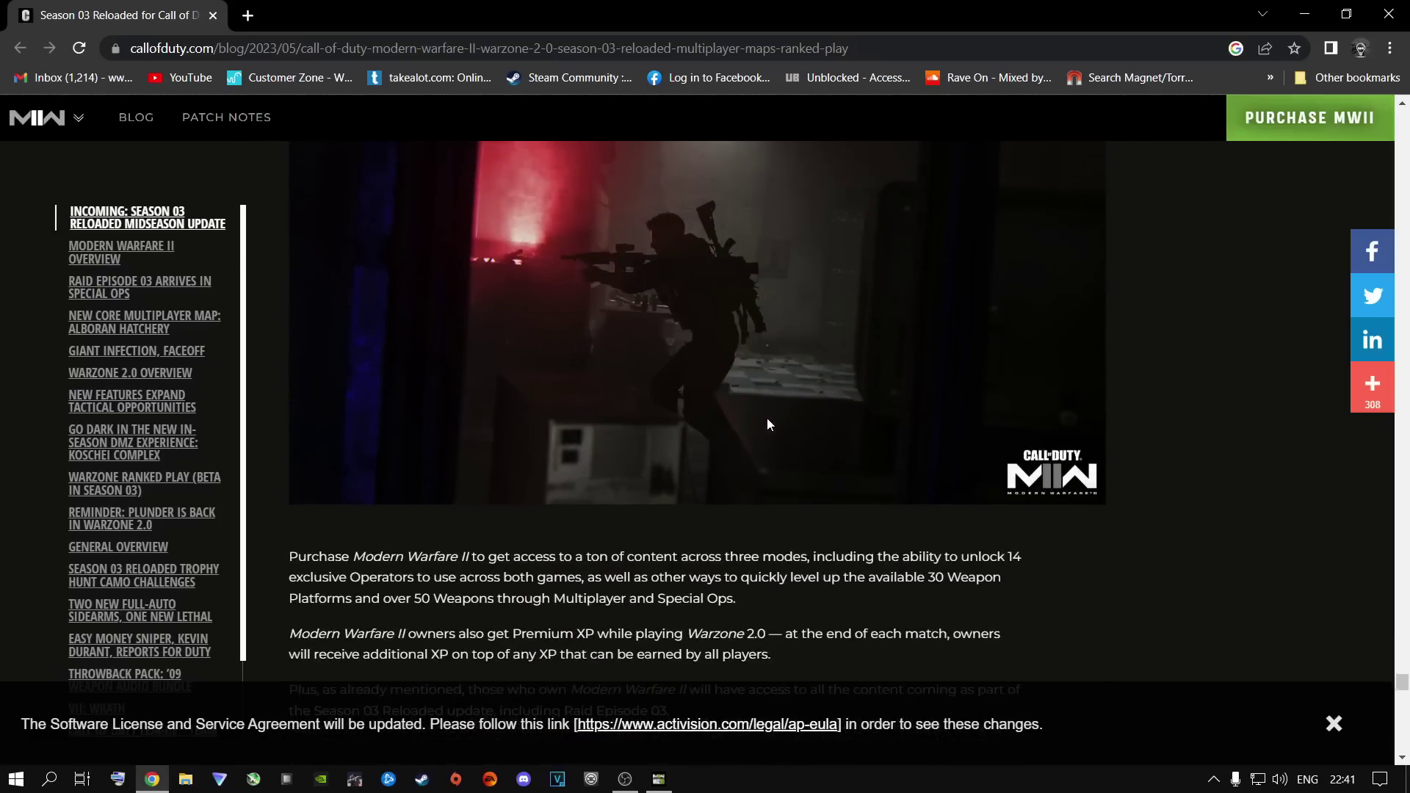
scroll(768, 425, down, 12)
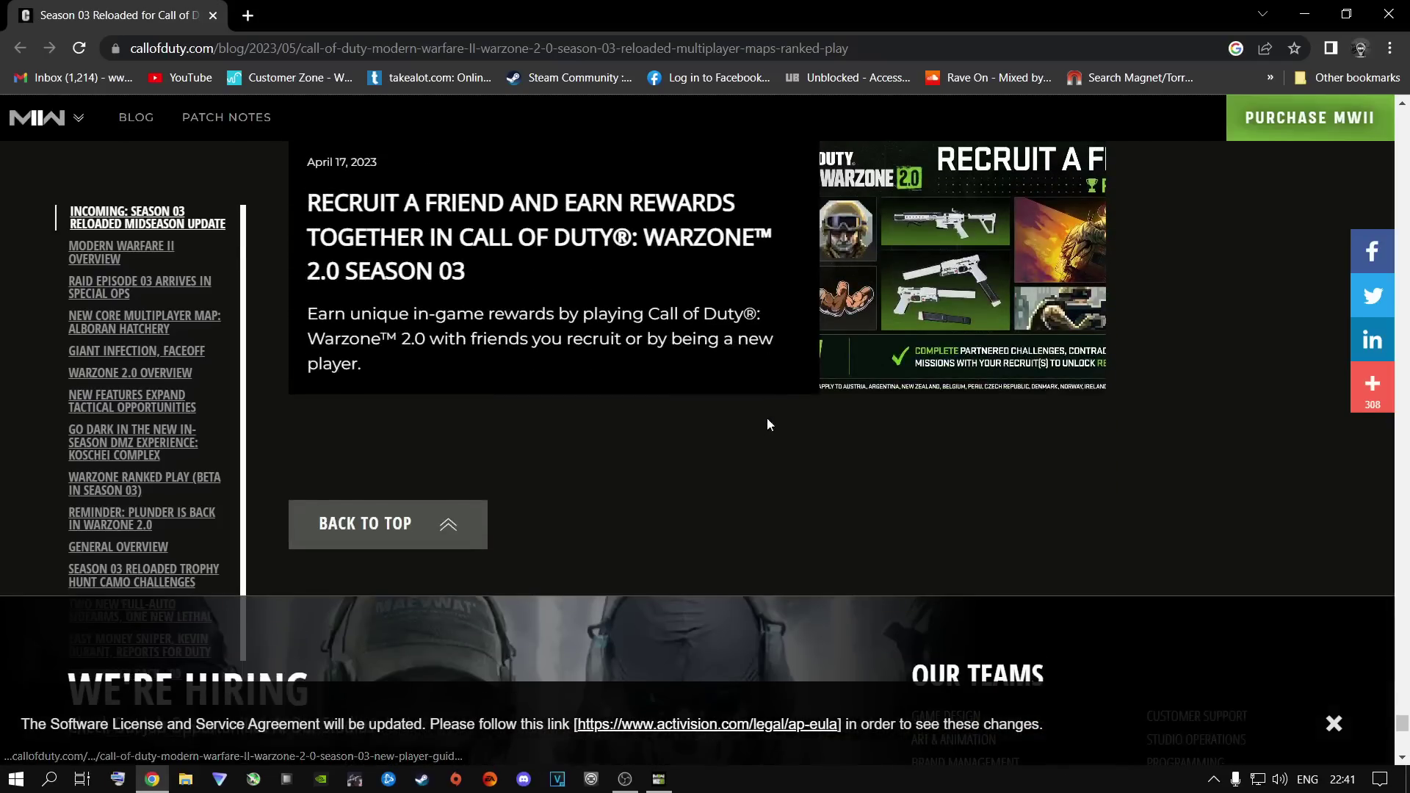
scroll(769, 424, down, 8)
scroll(768, 424, up, 9)
scroll(768, 424, up, 15)
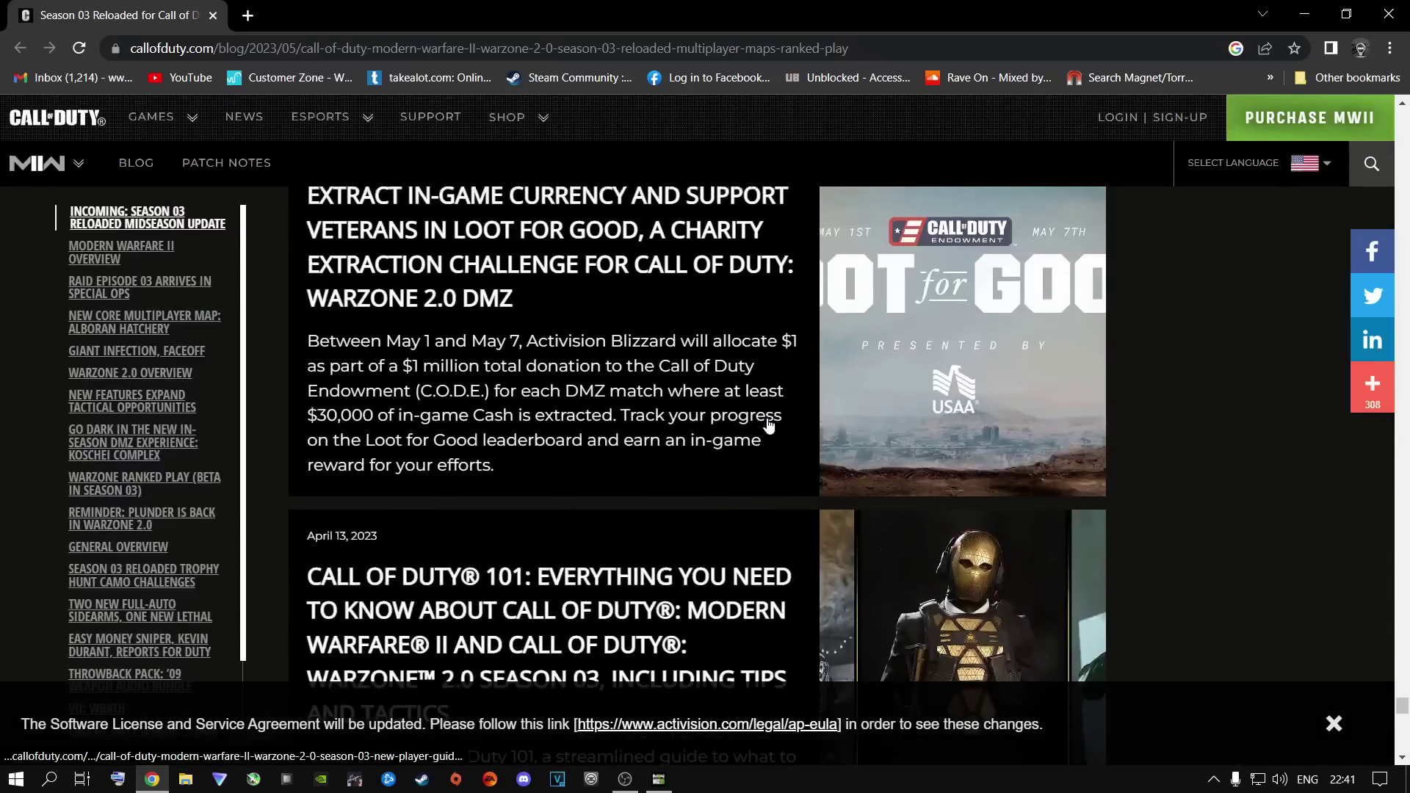
scroll(768, 424, up, 15)
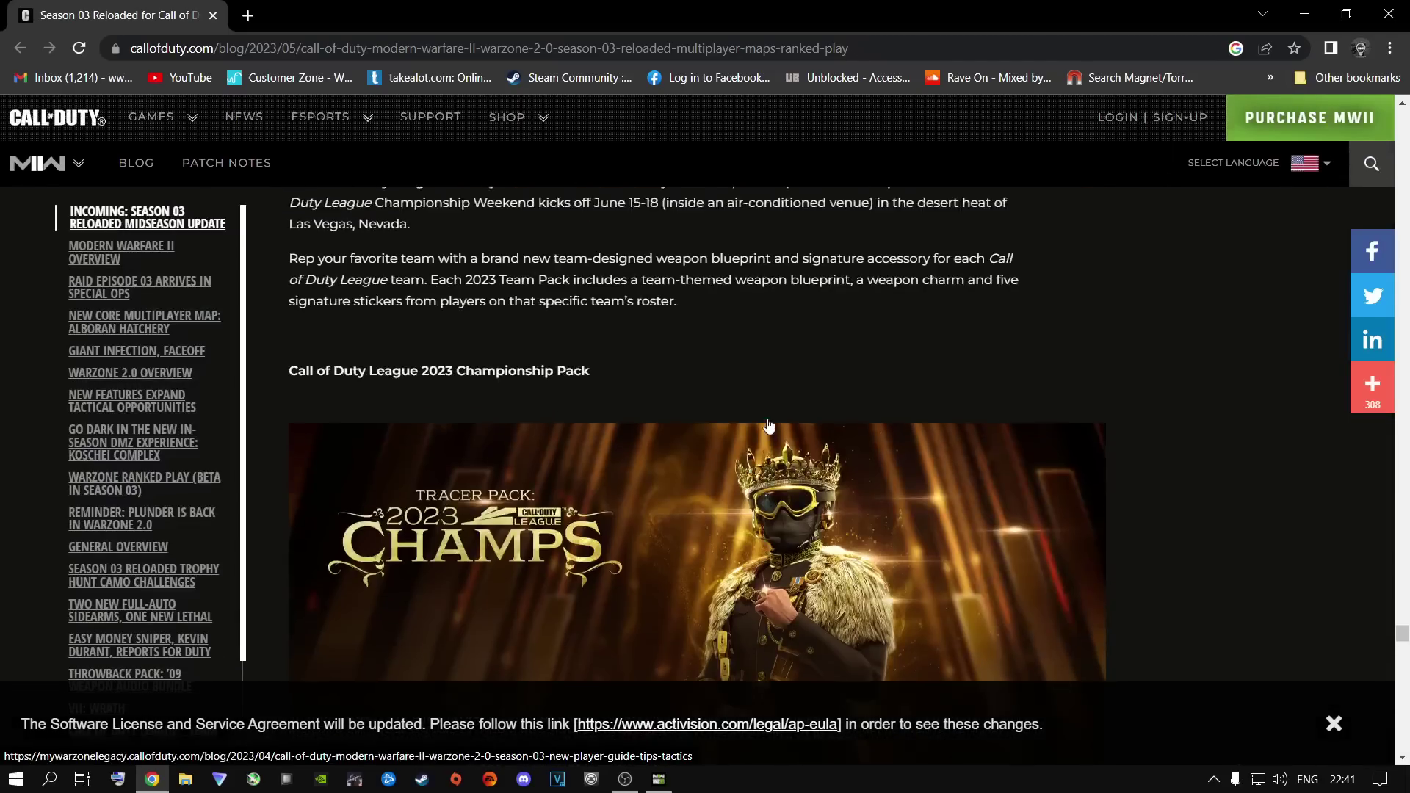
scroll(769, 425, up, 15)
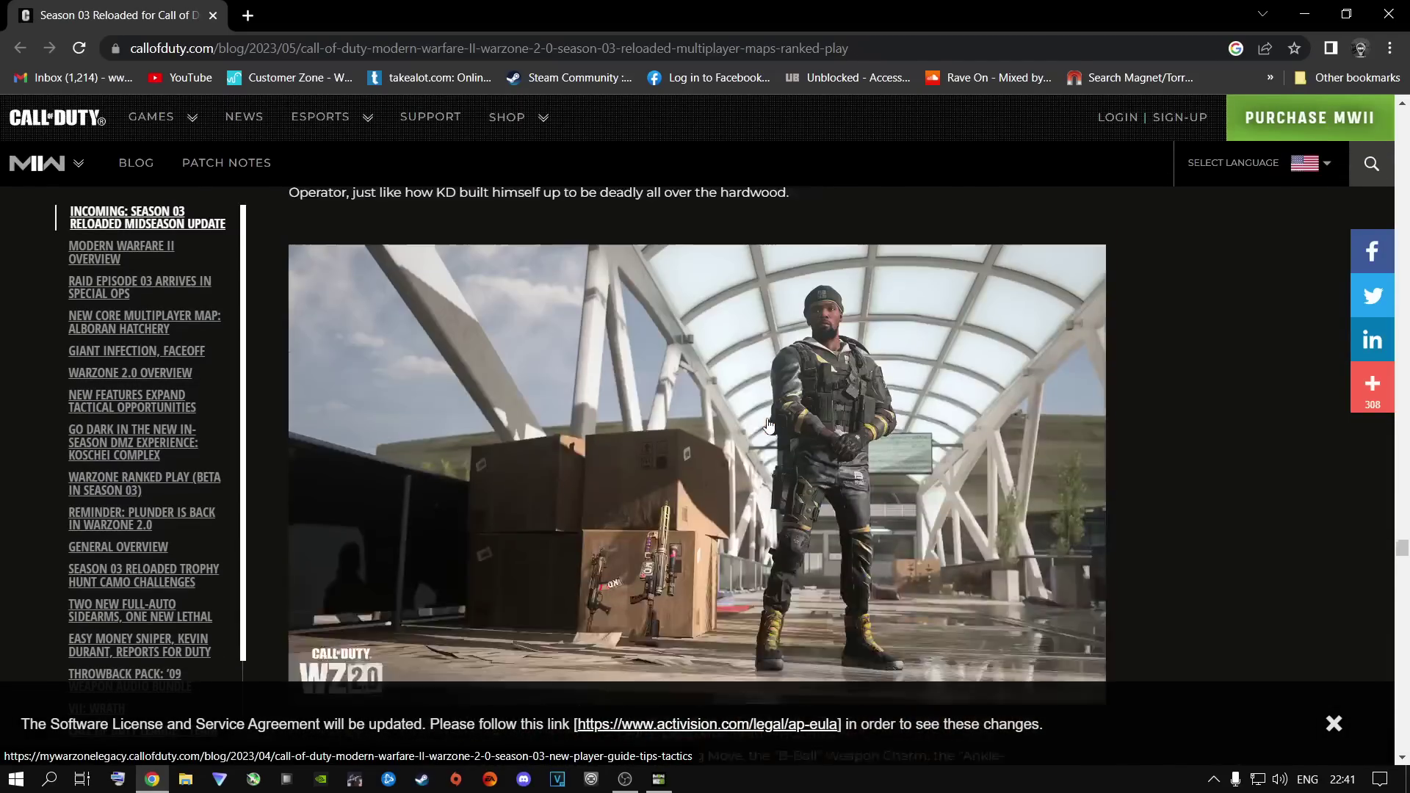
scroll(768, 425, up, 15)
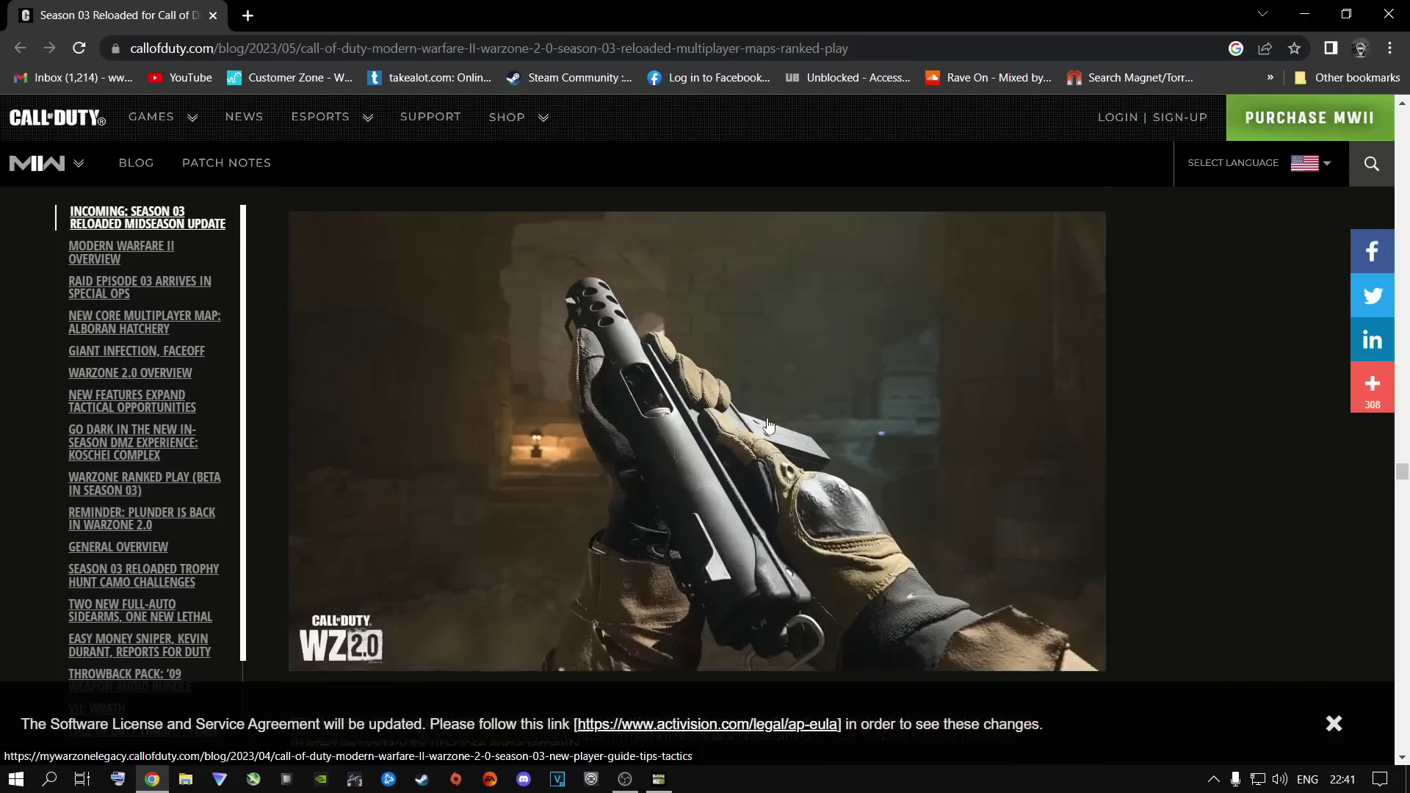
scroll(768, 424, up, 15)
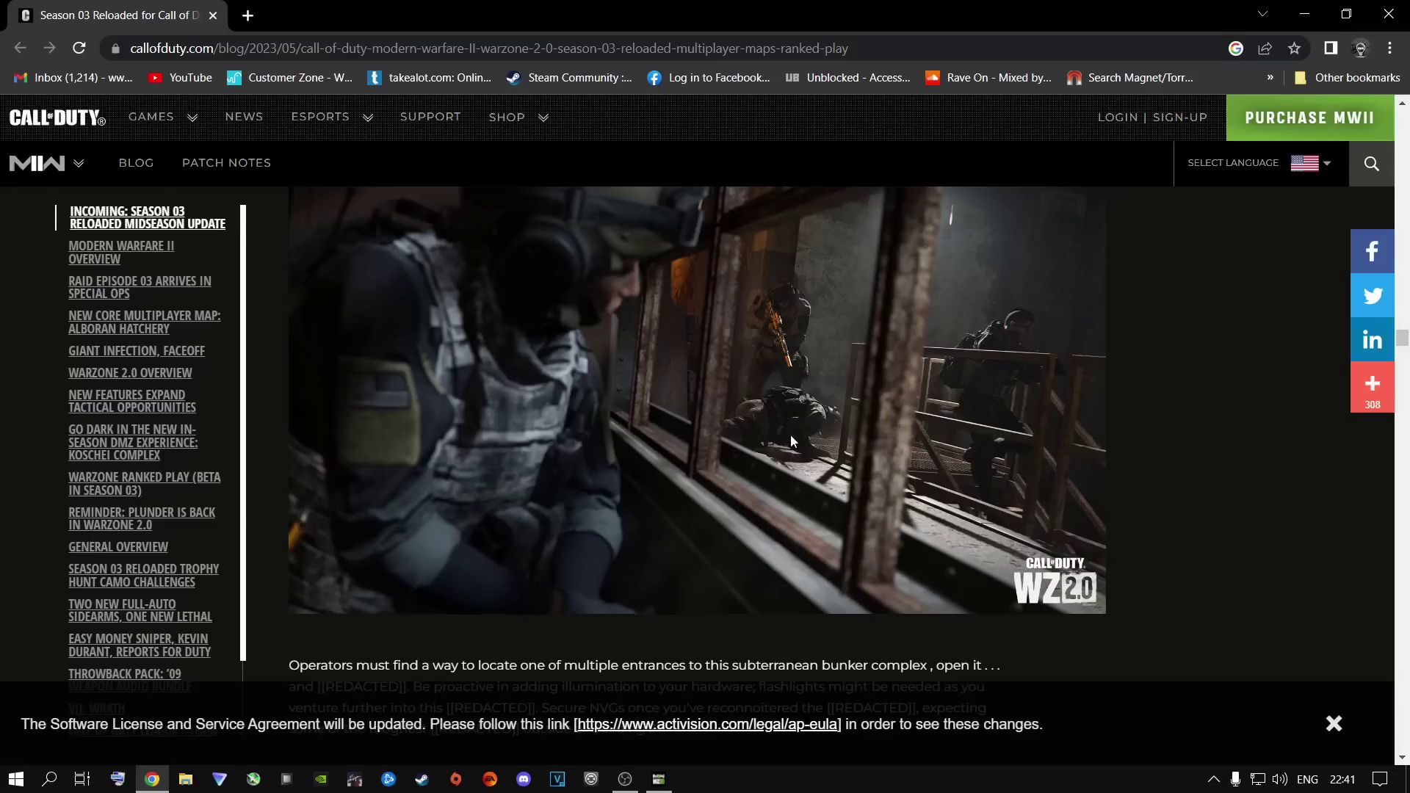
scroll(791, 435, up, 15)
scroll(791, 434, up, 15)
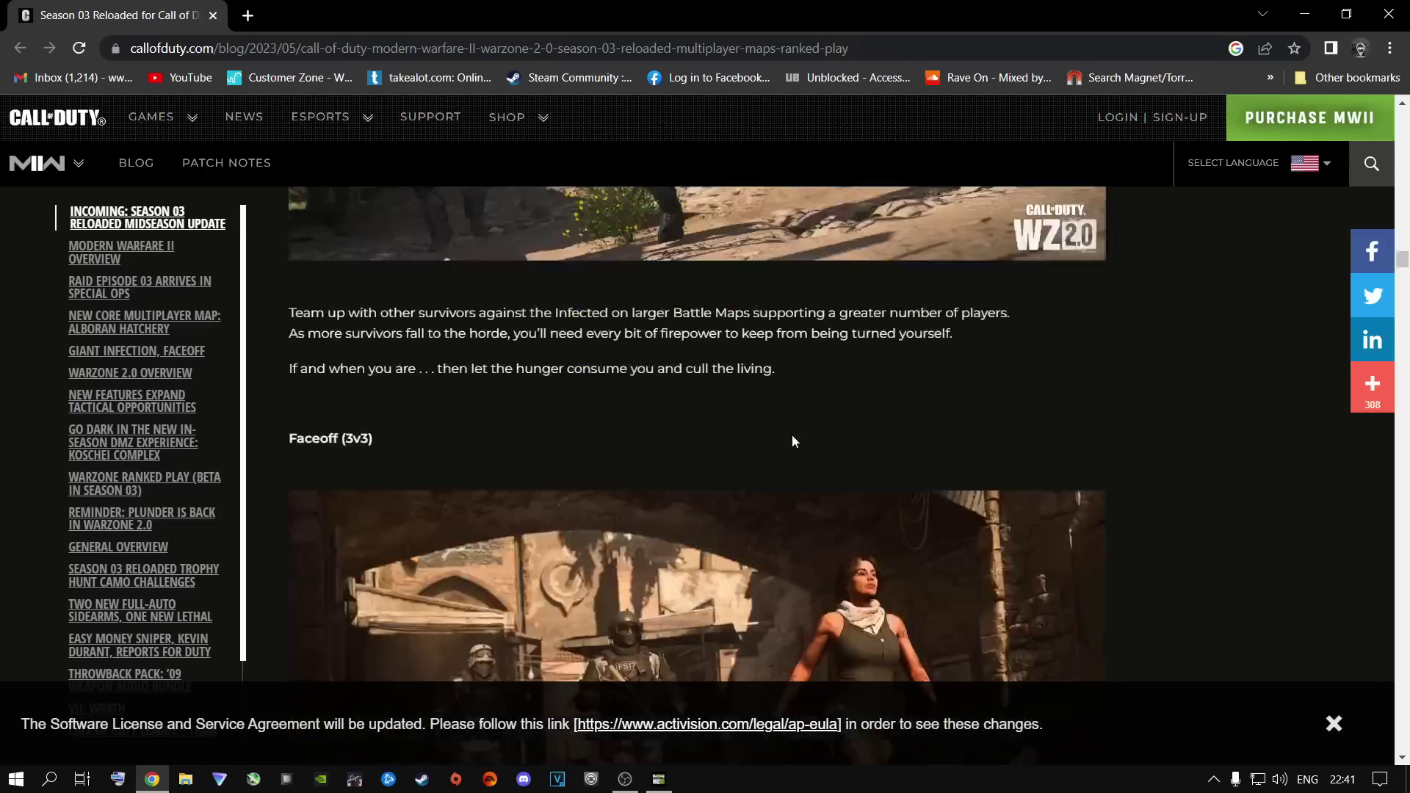
scroll(792, 434, up, 12)
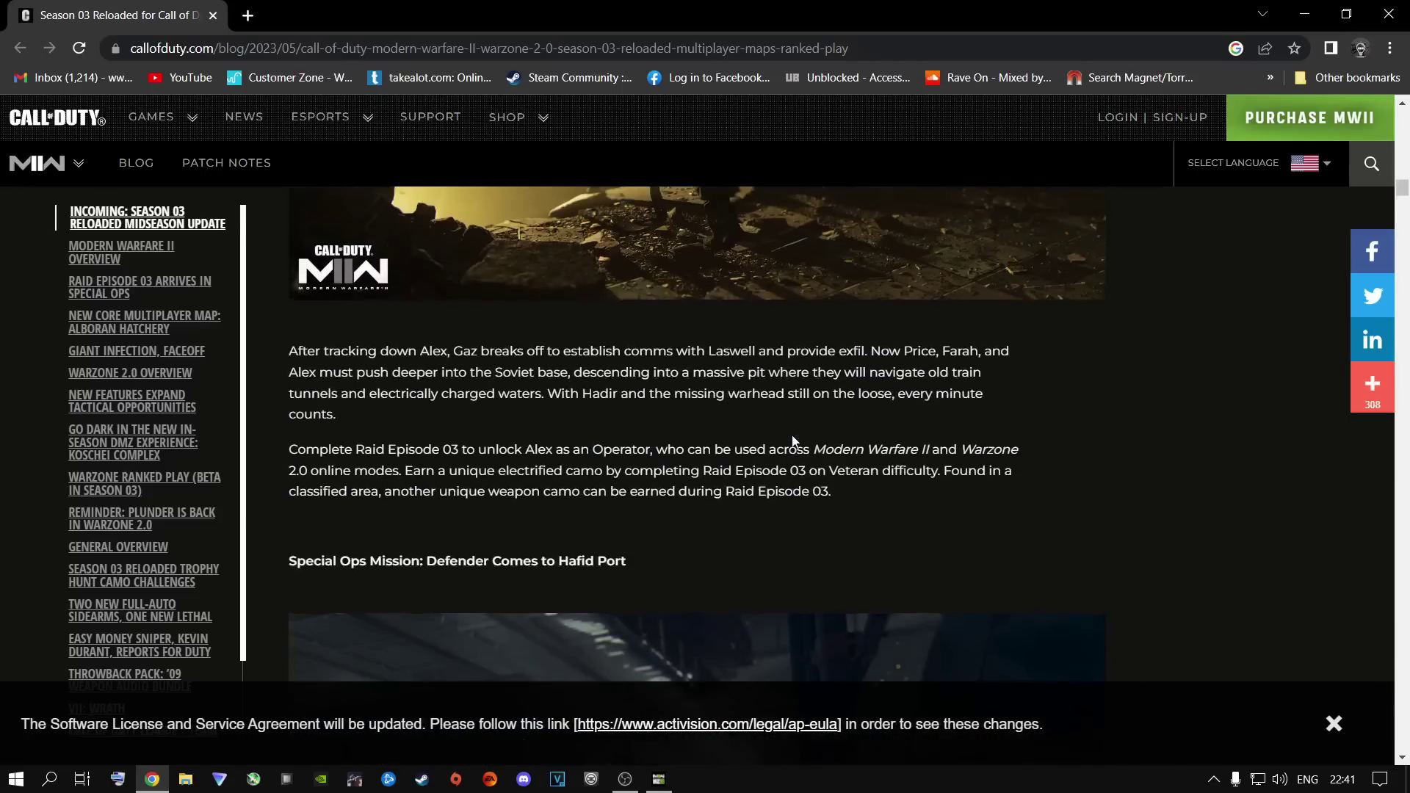
scroll(792, 435, down, 5)
scroll(795, 459, up, 15)
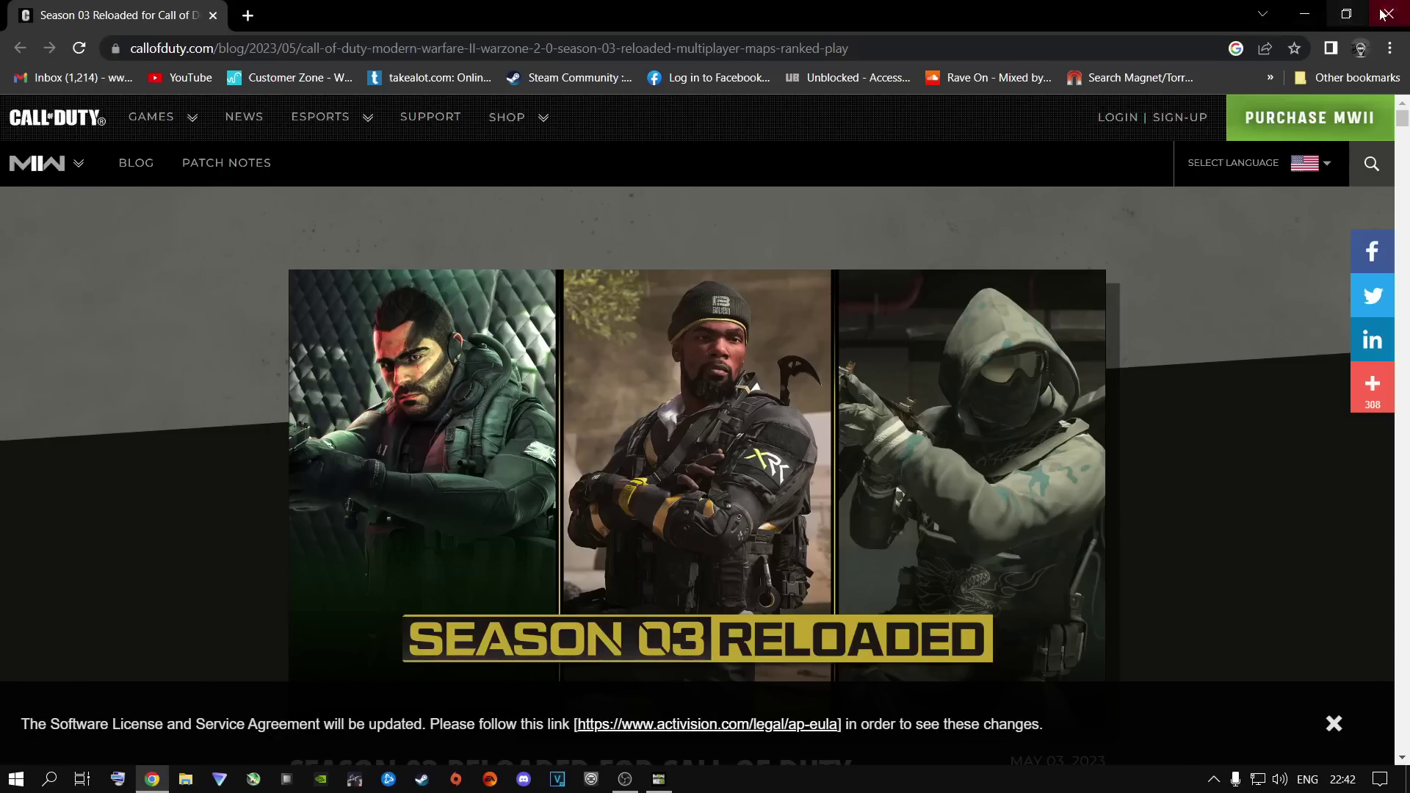
Minimise the browser, switch to GeForce Experience in a maximised window and check for graphics driver updates
click(1304, 14)
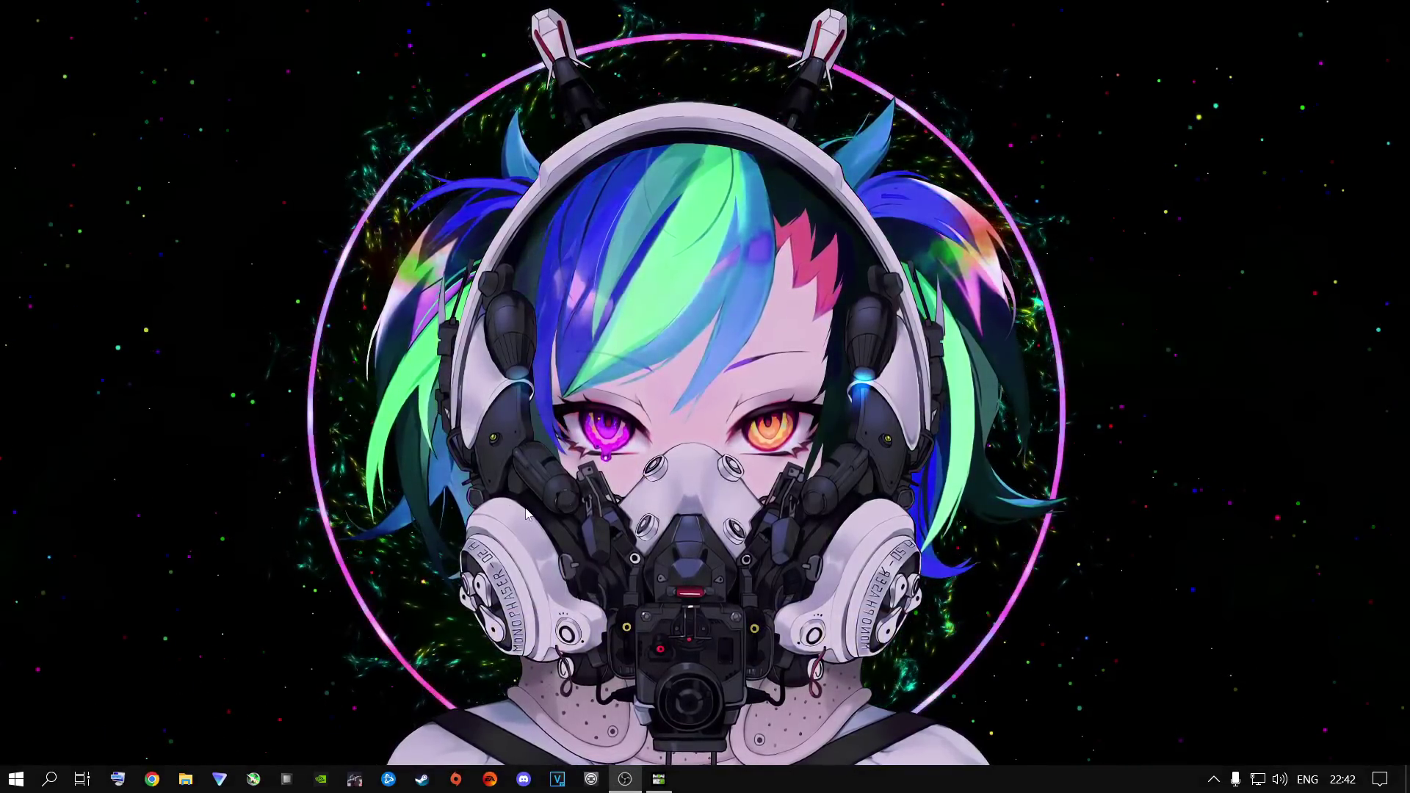
click(323, 781)
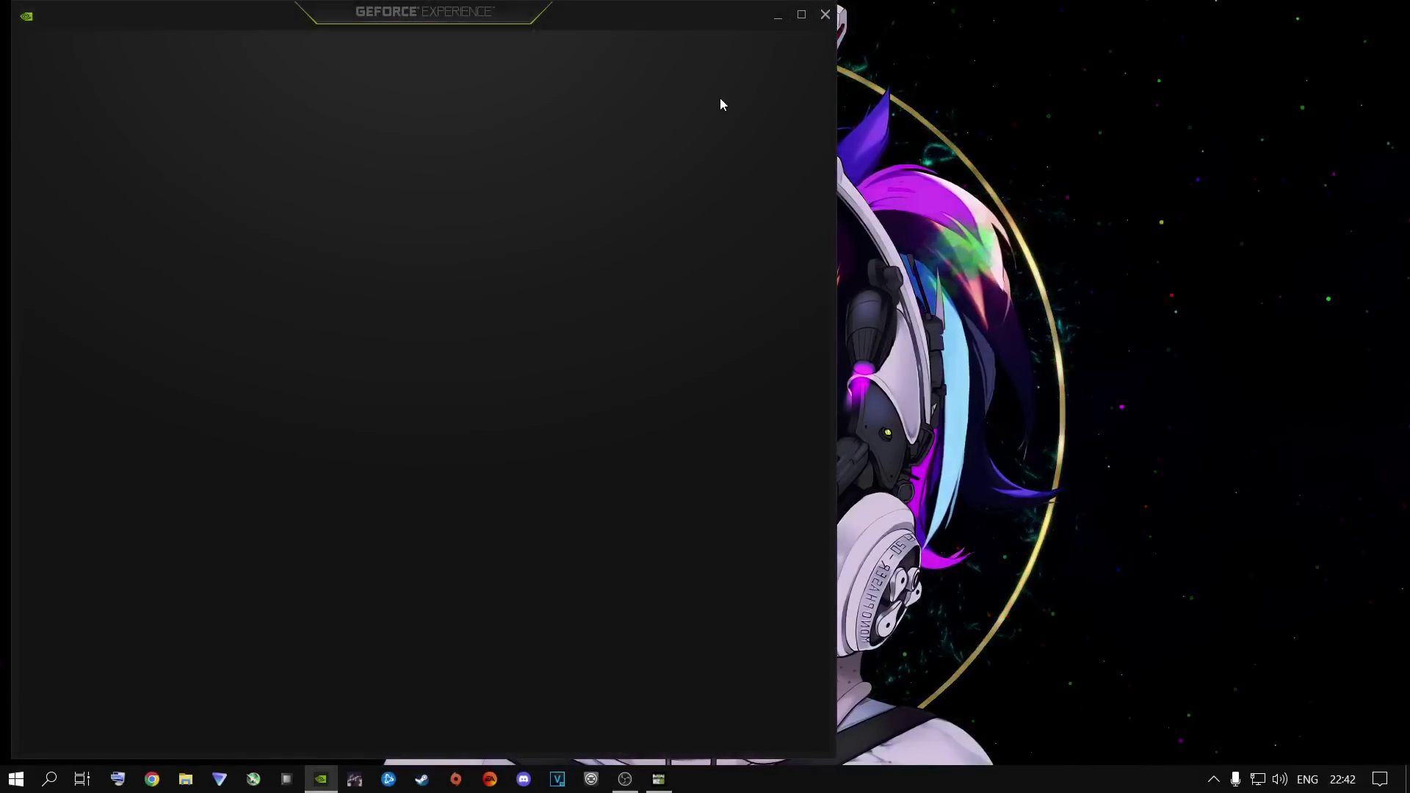
click(801, 14)
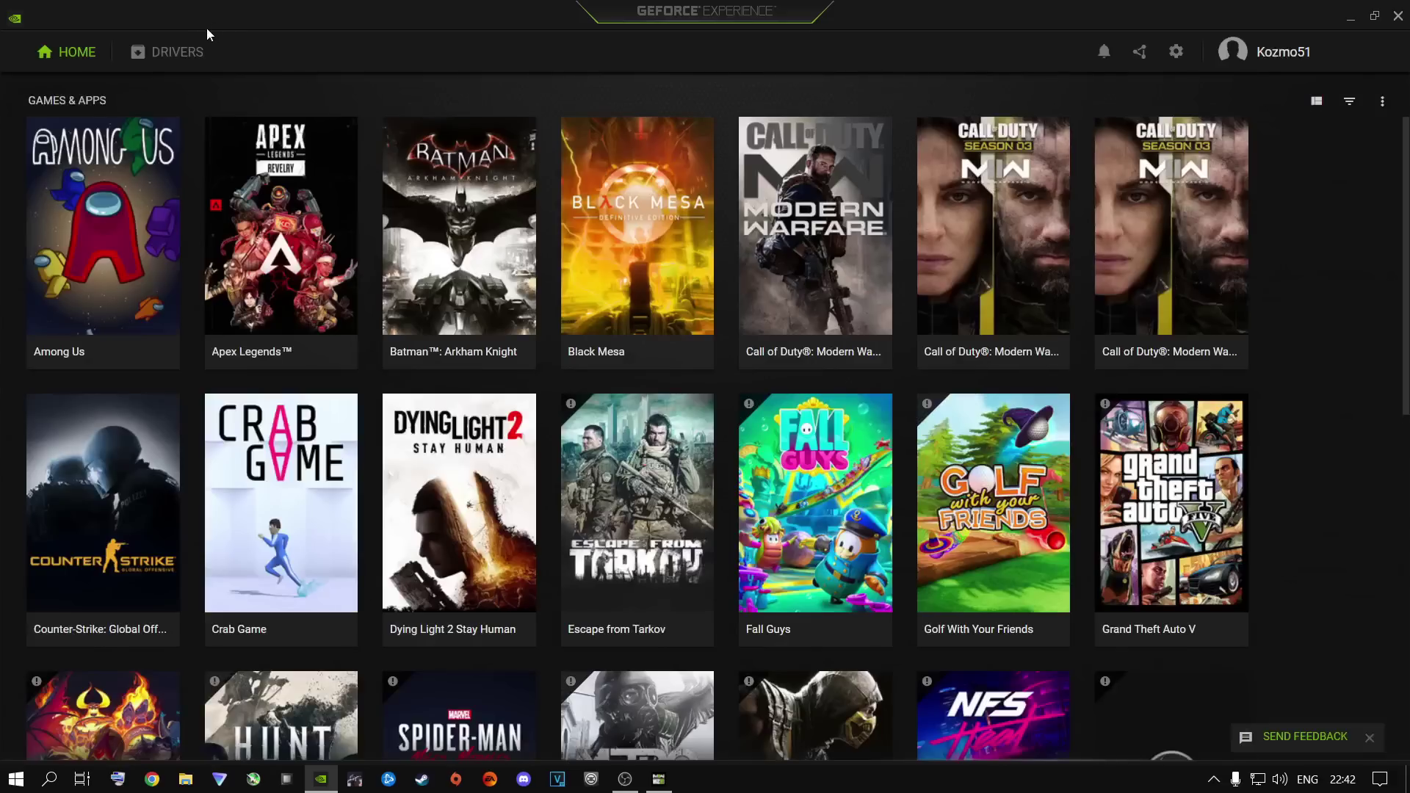
click(176, 51)
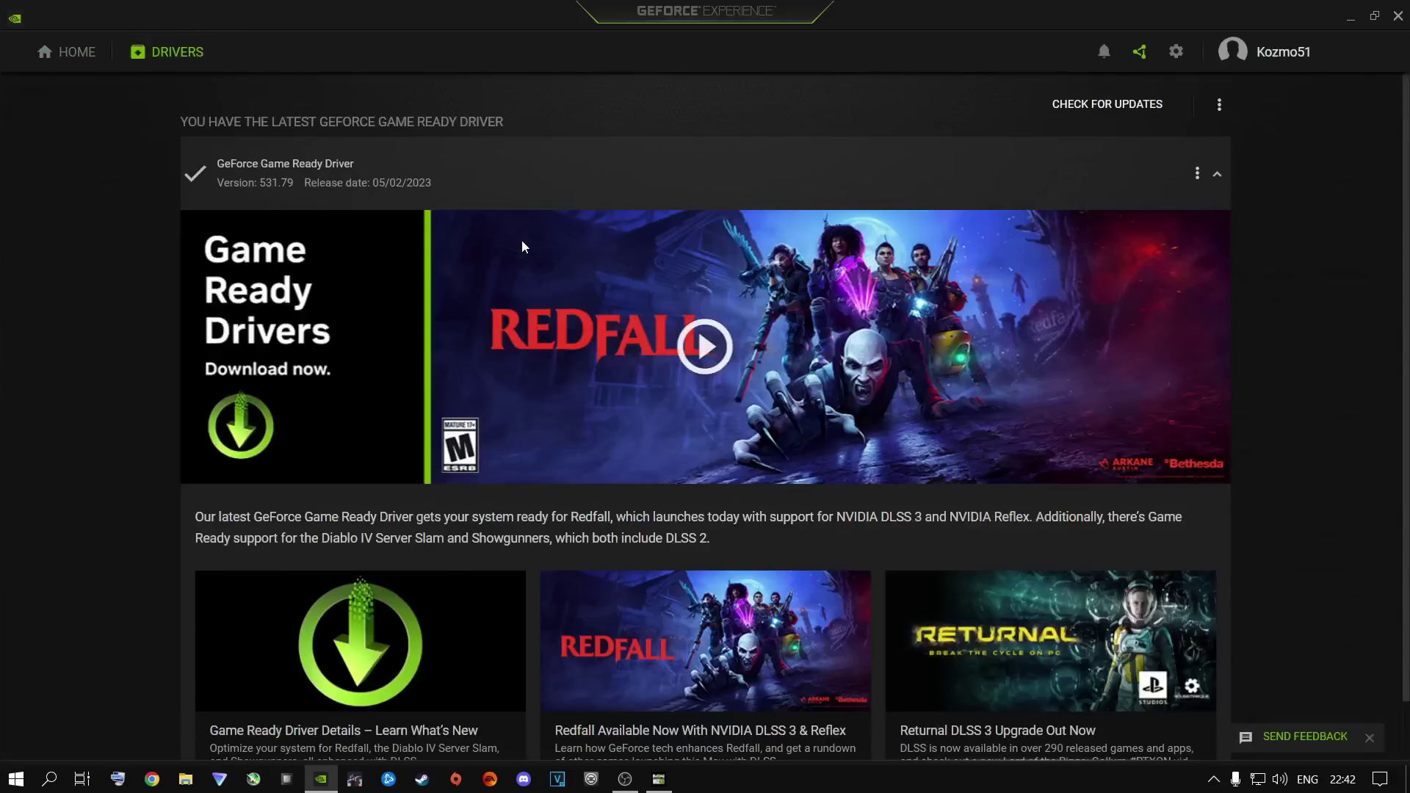
click(1102, 110)
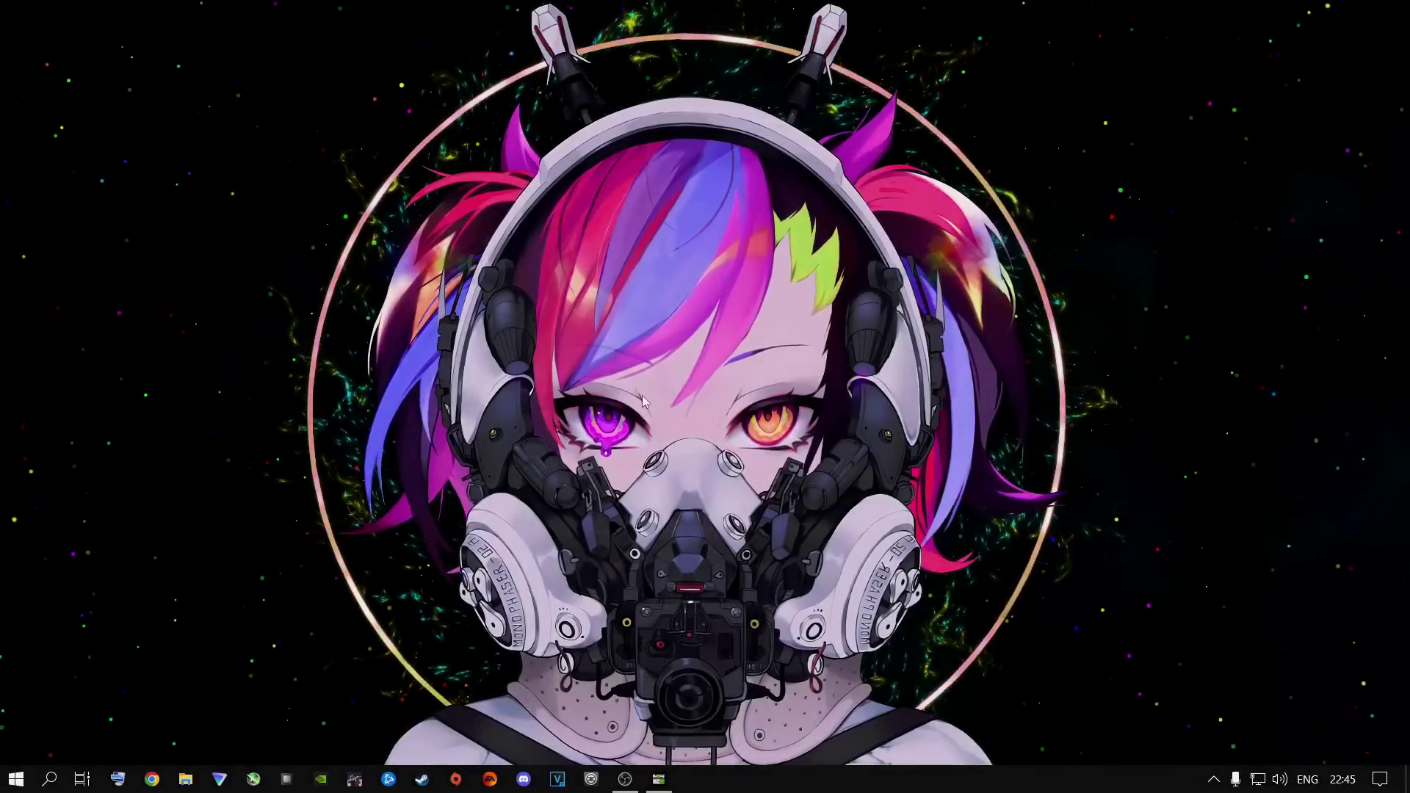
Open NVIDIA Control Panel from the desktop and show the Manage 3D settings page
right_click(643, 400)
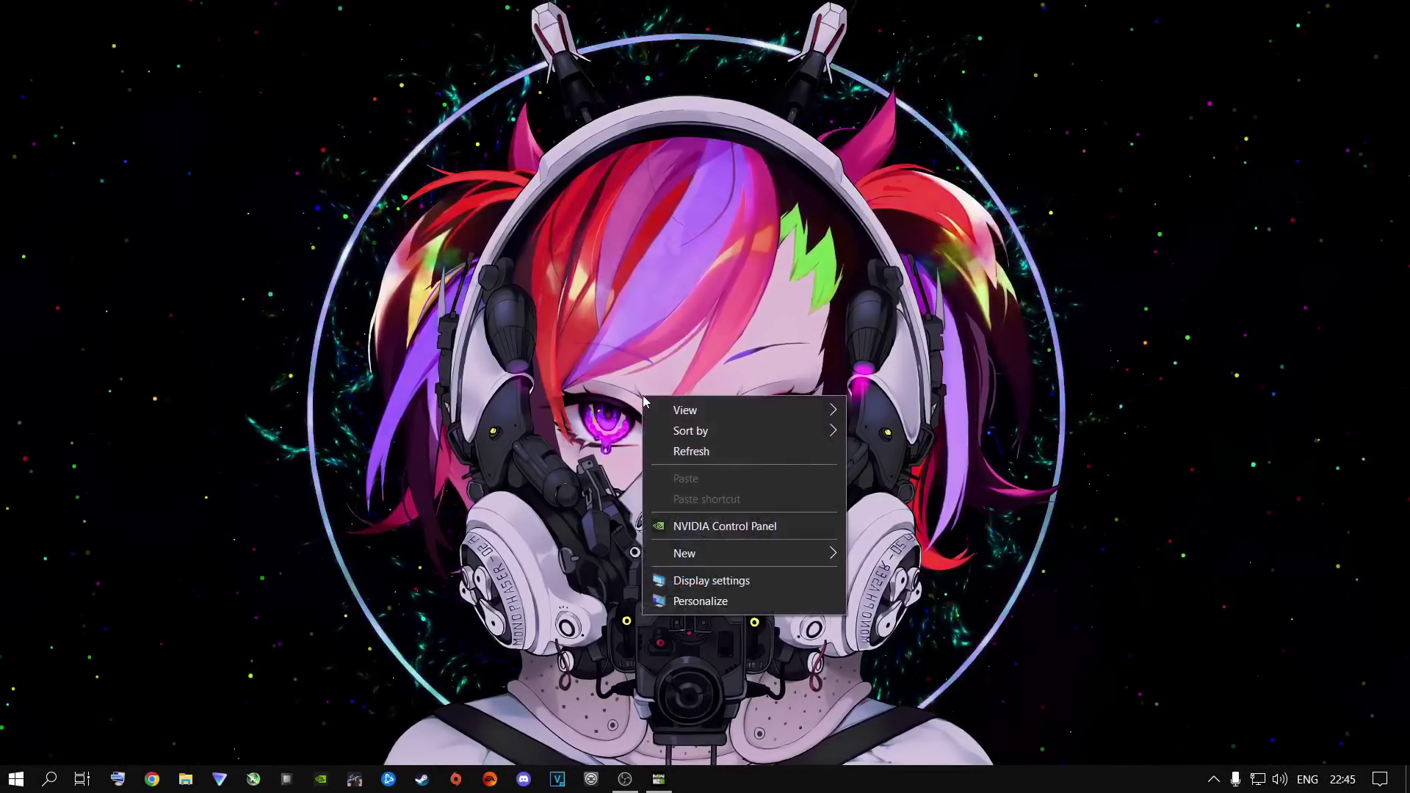
click(691, 533)
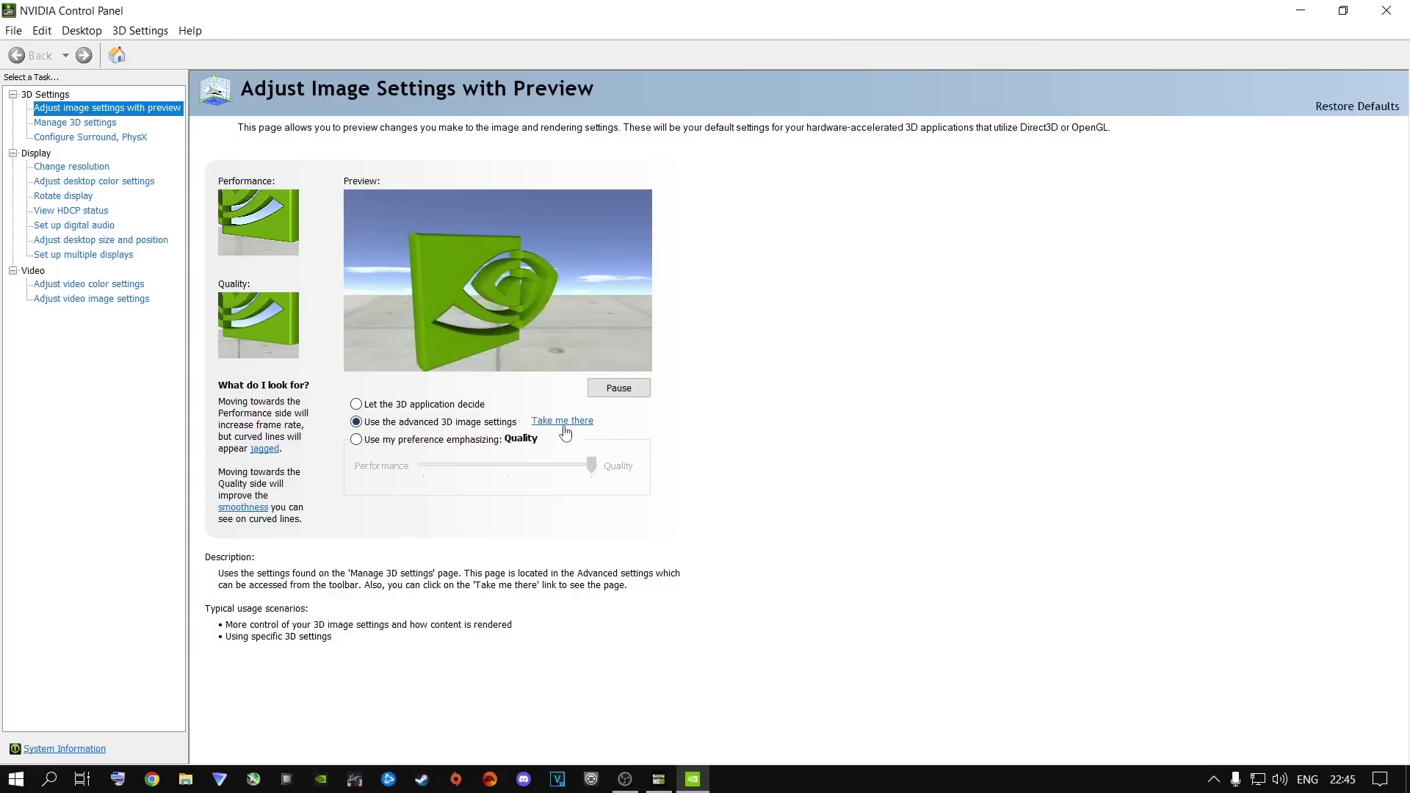
click(75, 123)
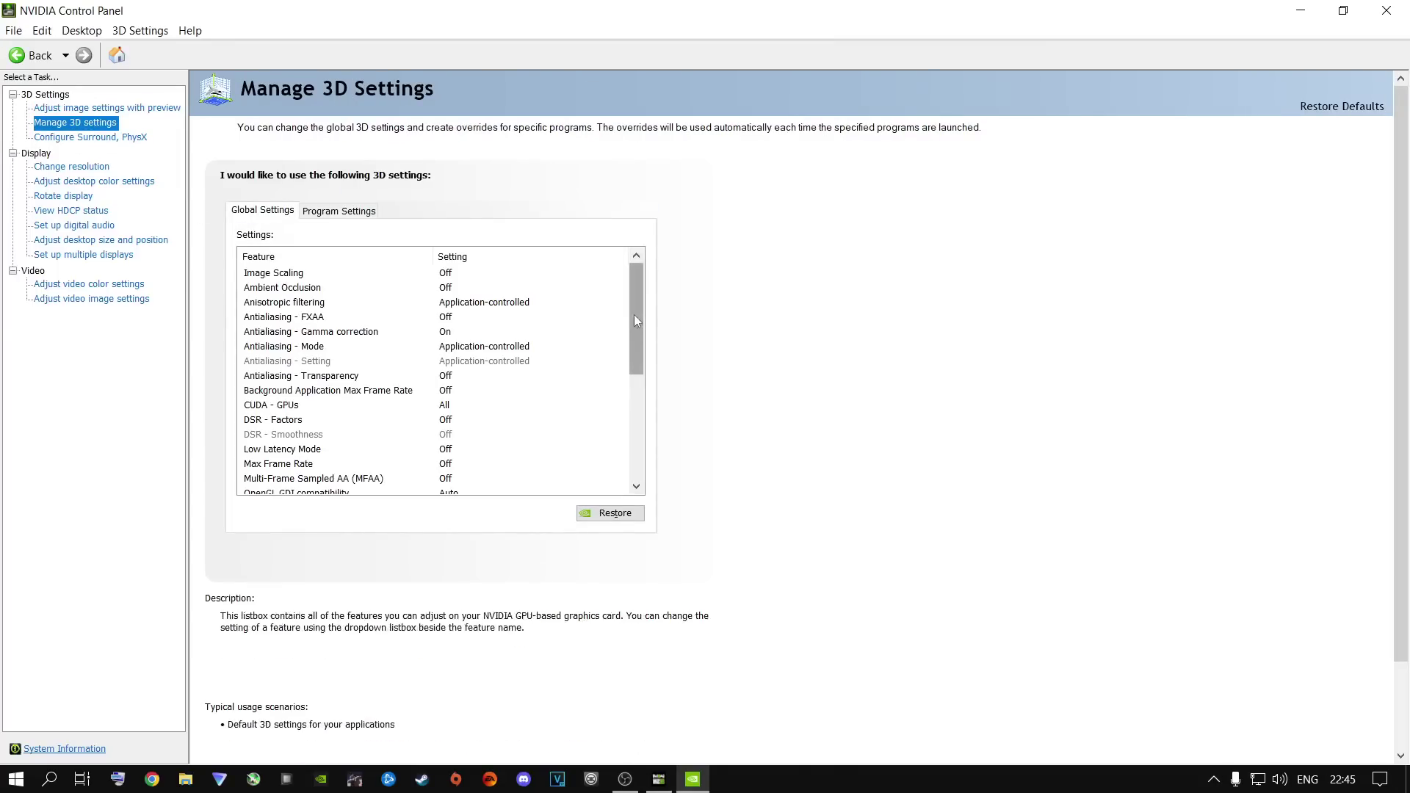
Review the global 3D settings, including image scaling, anisotropic filtering, antialiasing, power management and texture filtering
drag(636, 318, 636, 389)
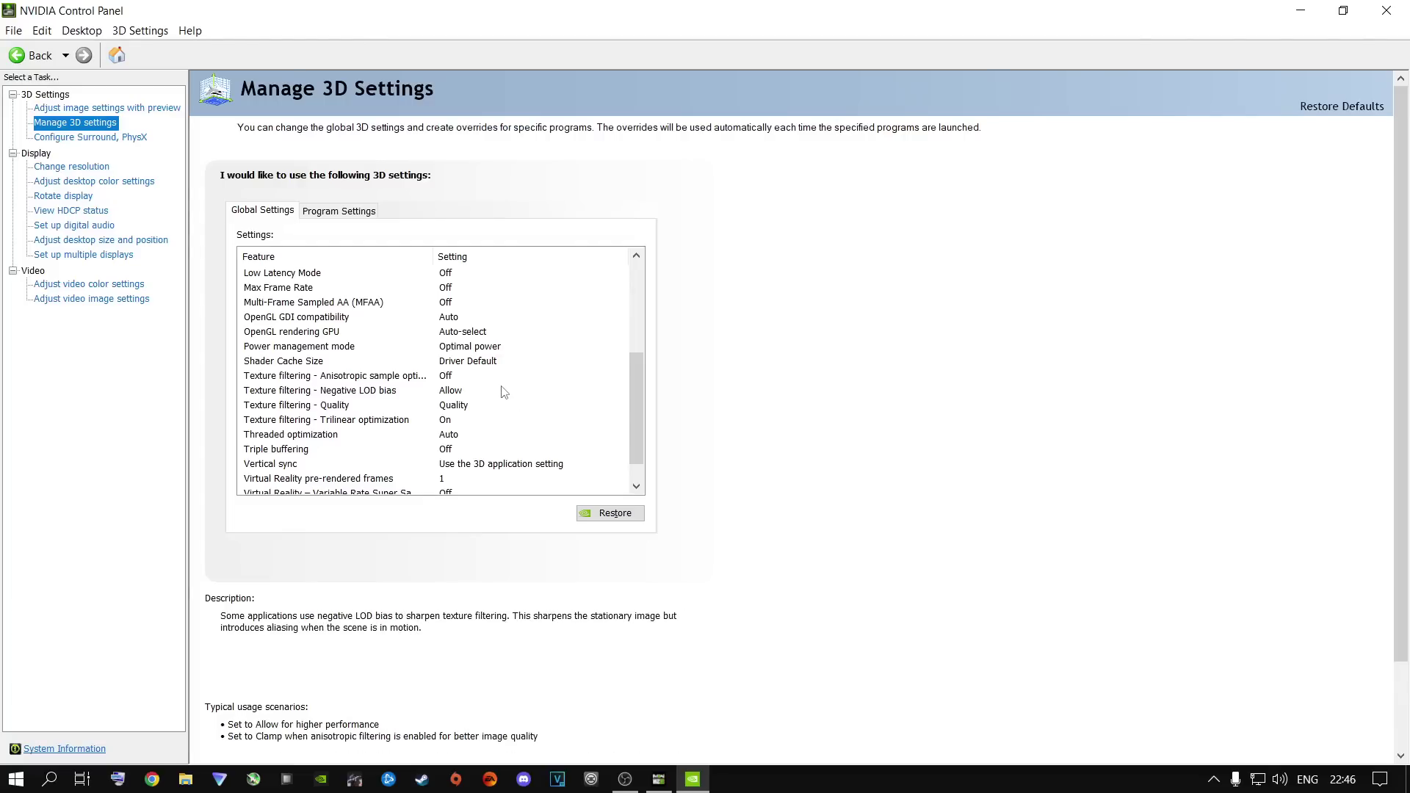
drag(633, 399, 633, 308)
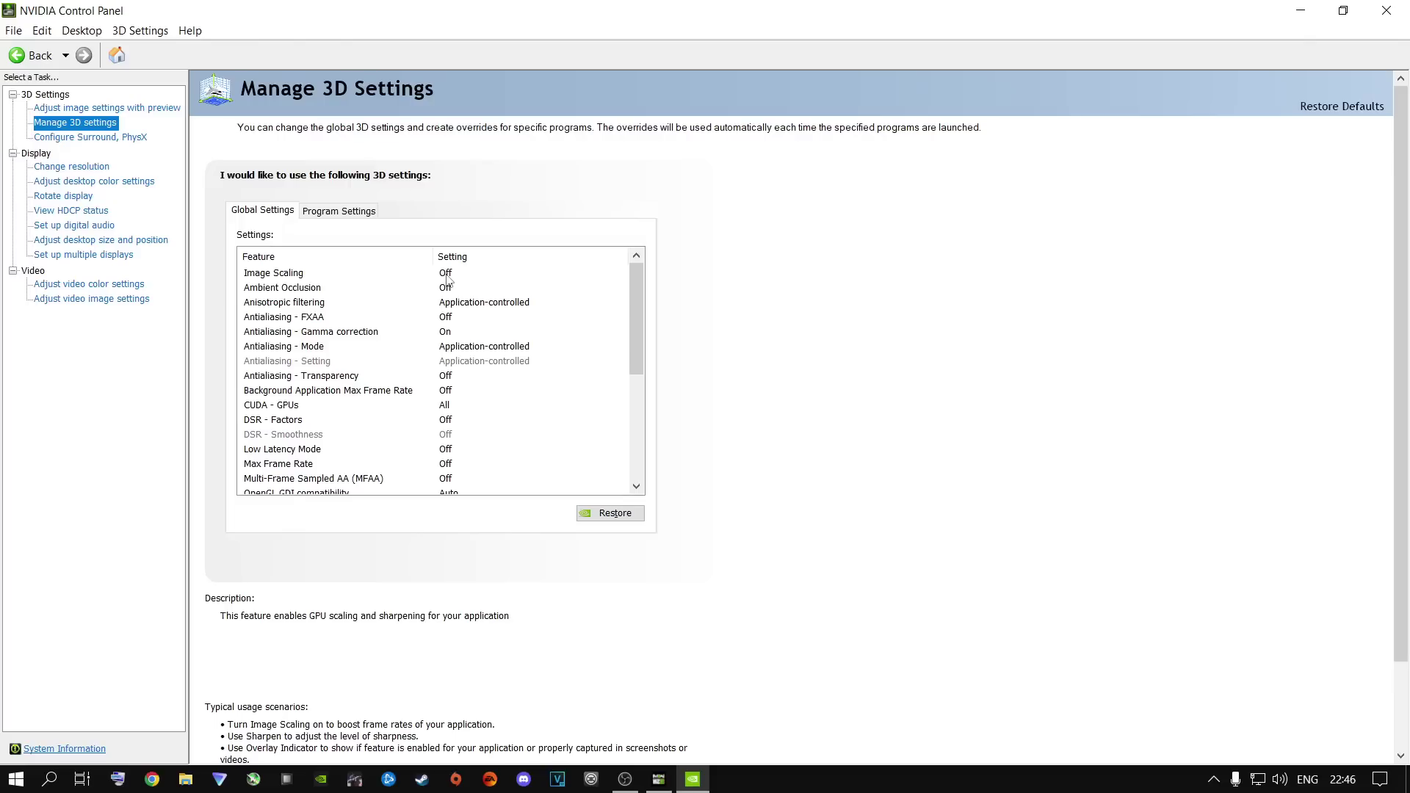
mouse_move(450, 291)
mouse_move(280, 312)
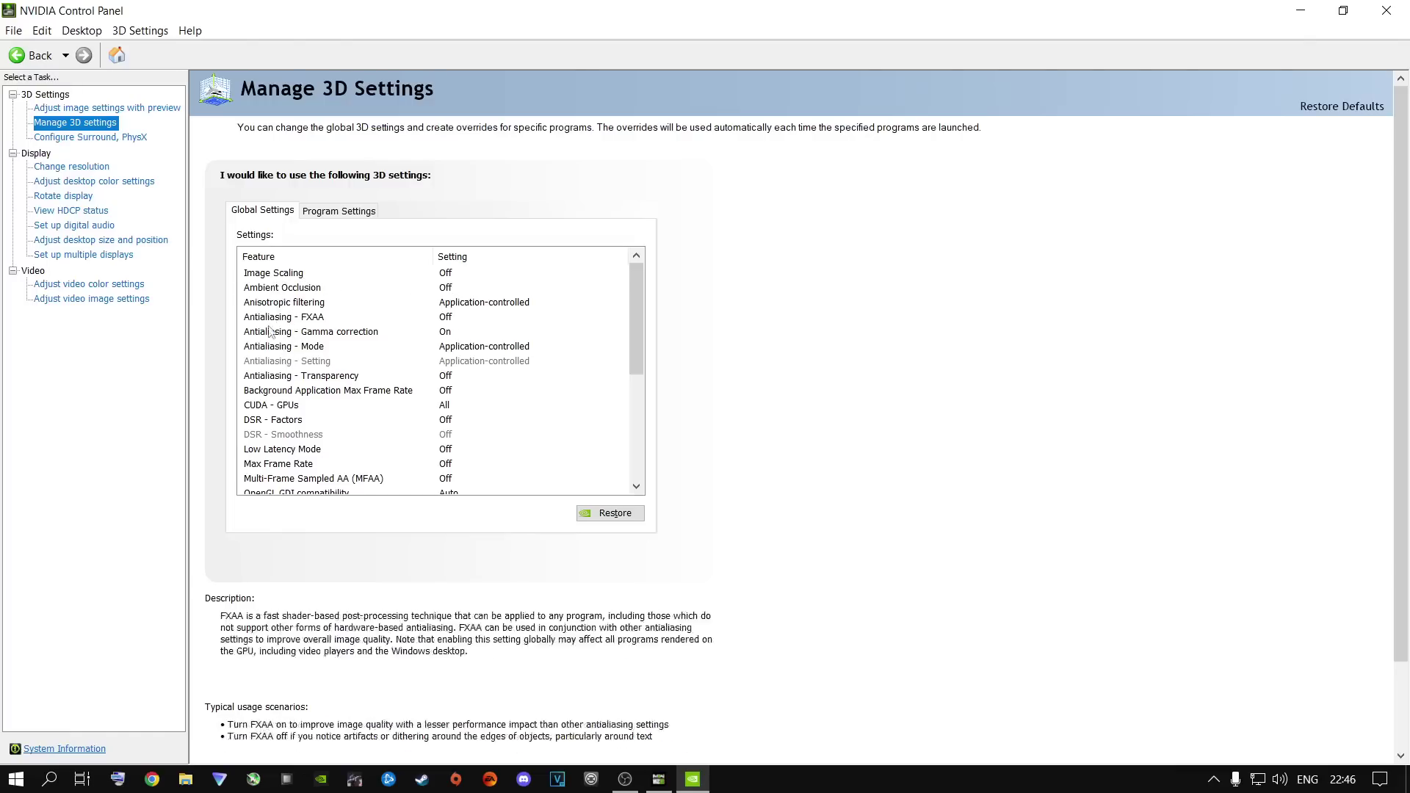
mouse_move(269, 351)
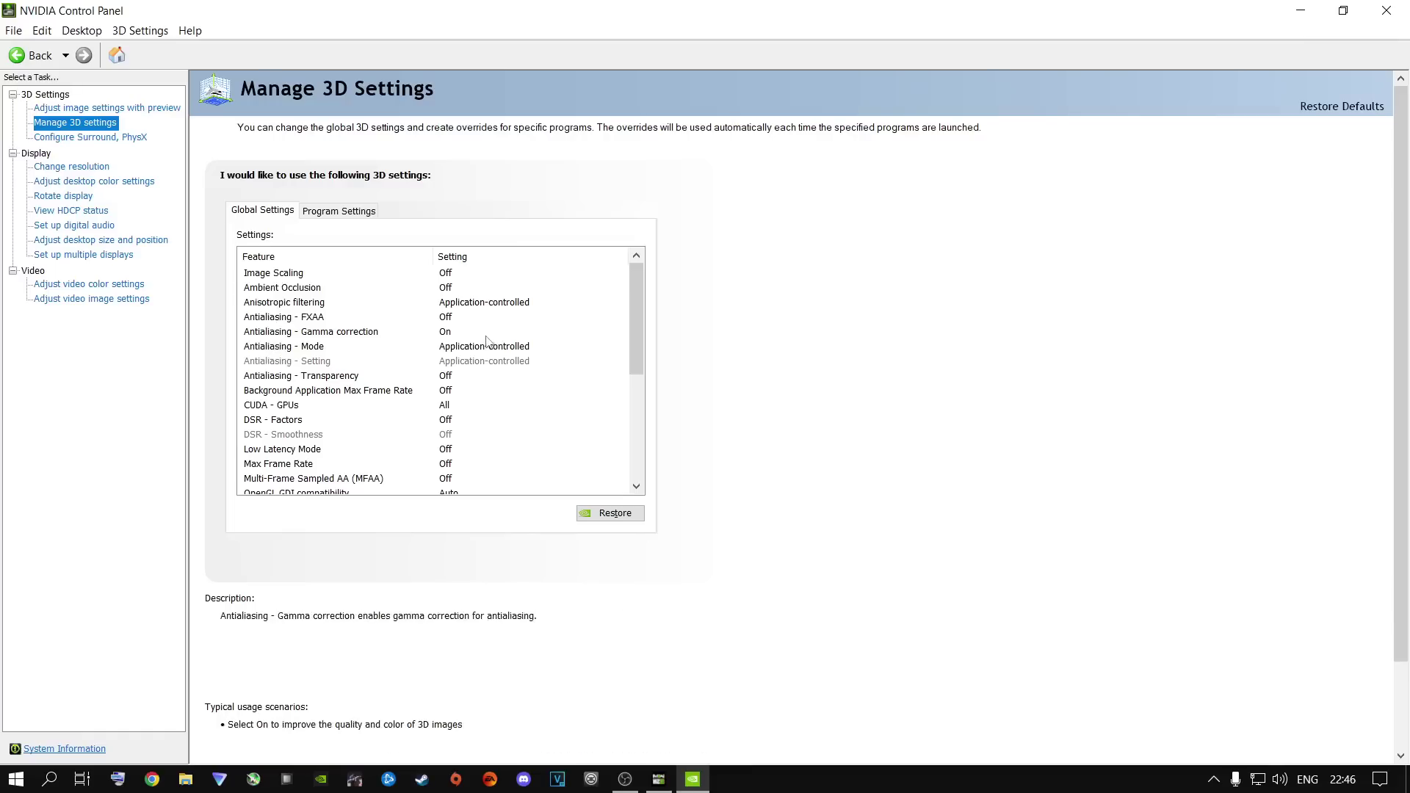
mouse_move(316, 338)
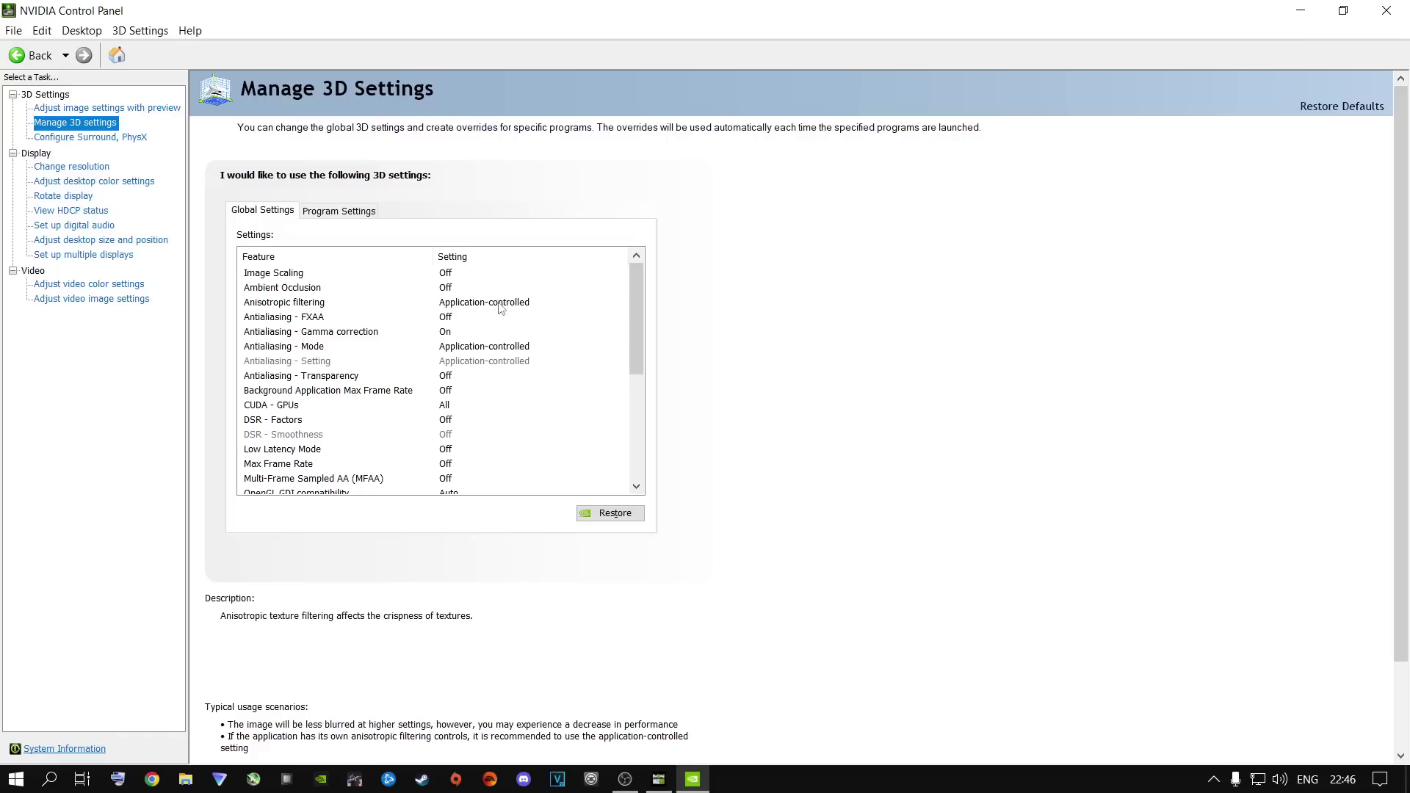
mouse_move(260, 380)
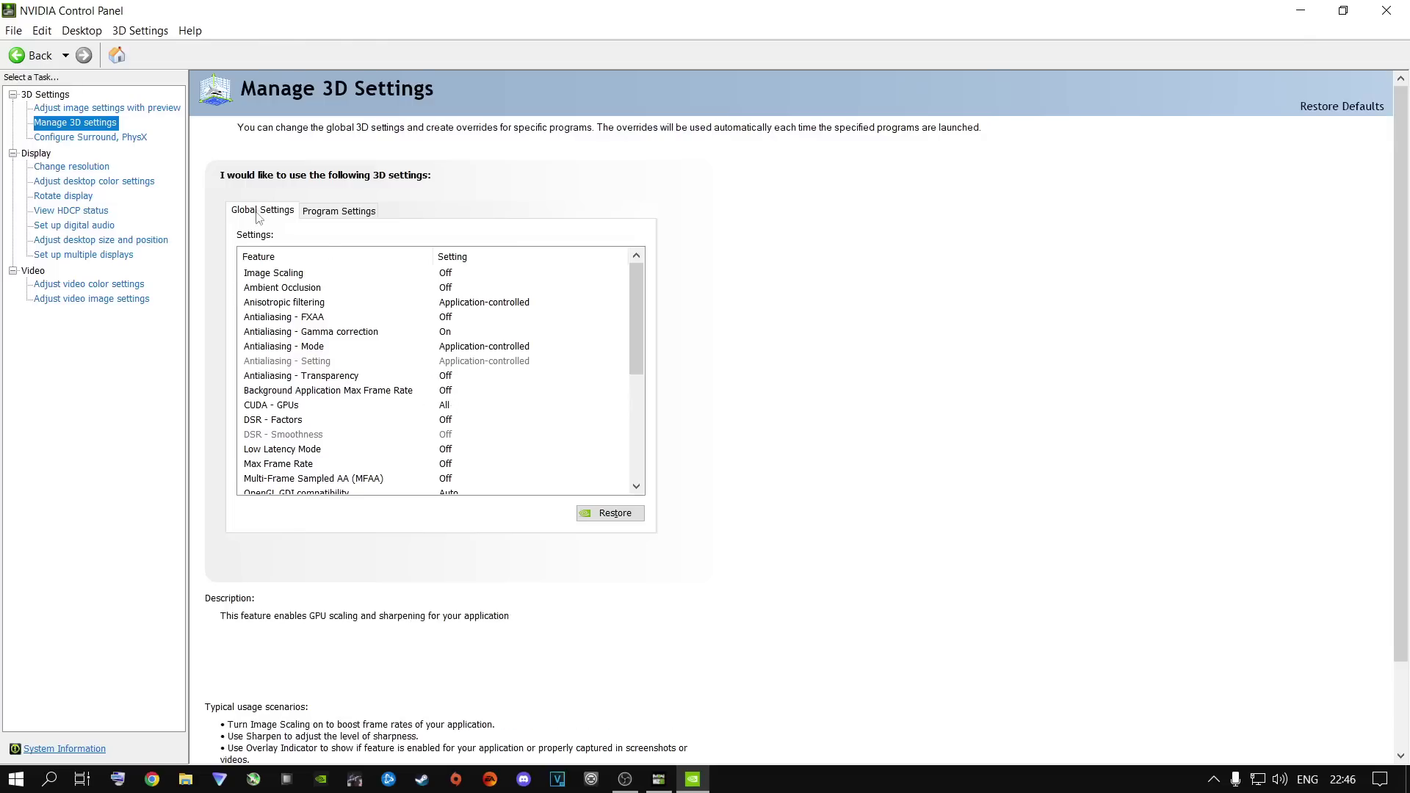
Include the NVIDIA GeForce RTX 2060 in the CUDA - GPUs setting and accept the selection
click(445, 406)
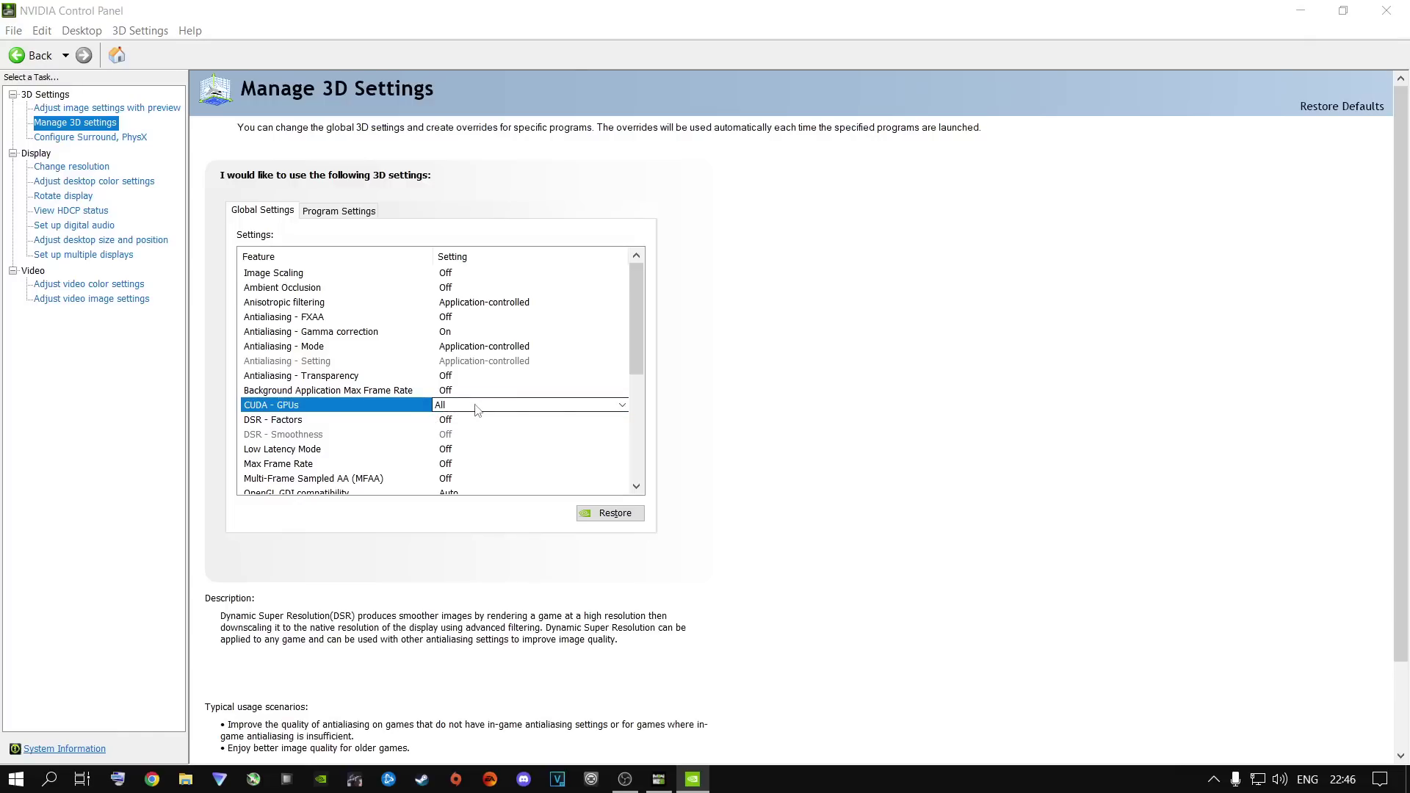
click(477, 409)
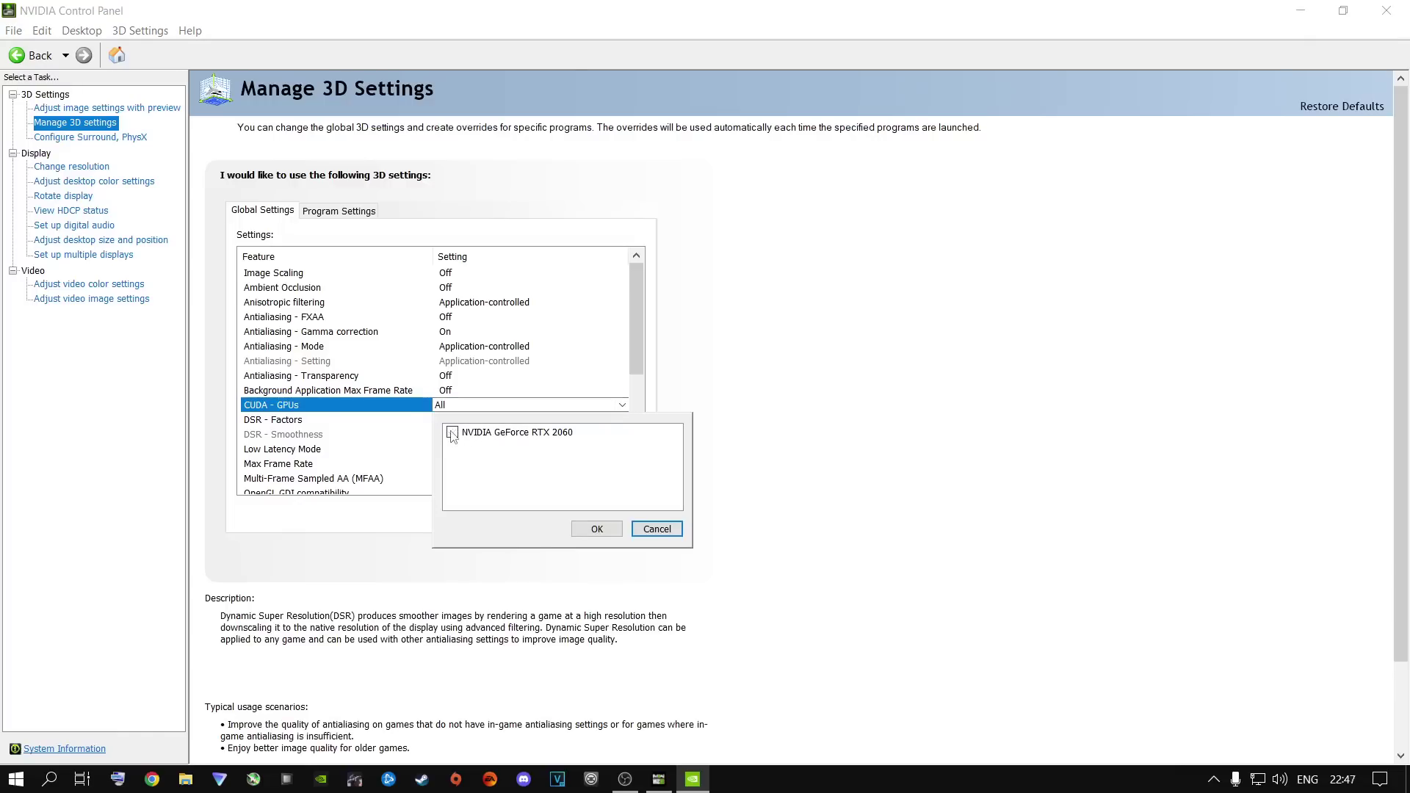
click(616, 529)
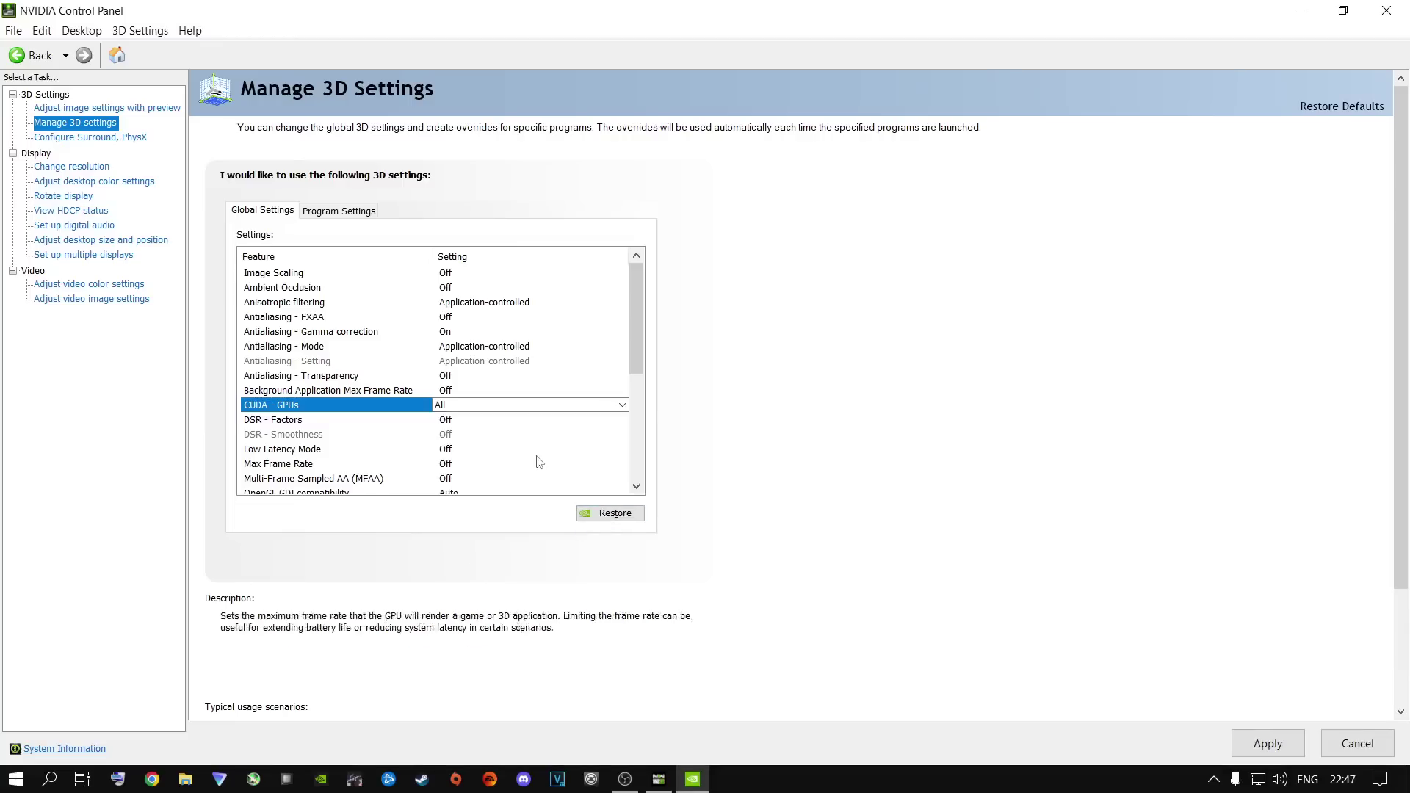
View the scaling options offered for DSR - Factors and close them without choosing any
click(453, 423)
click(453, 423)
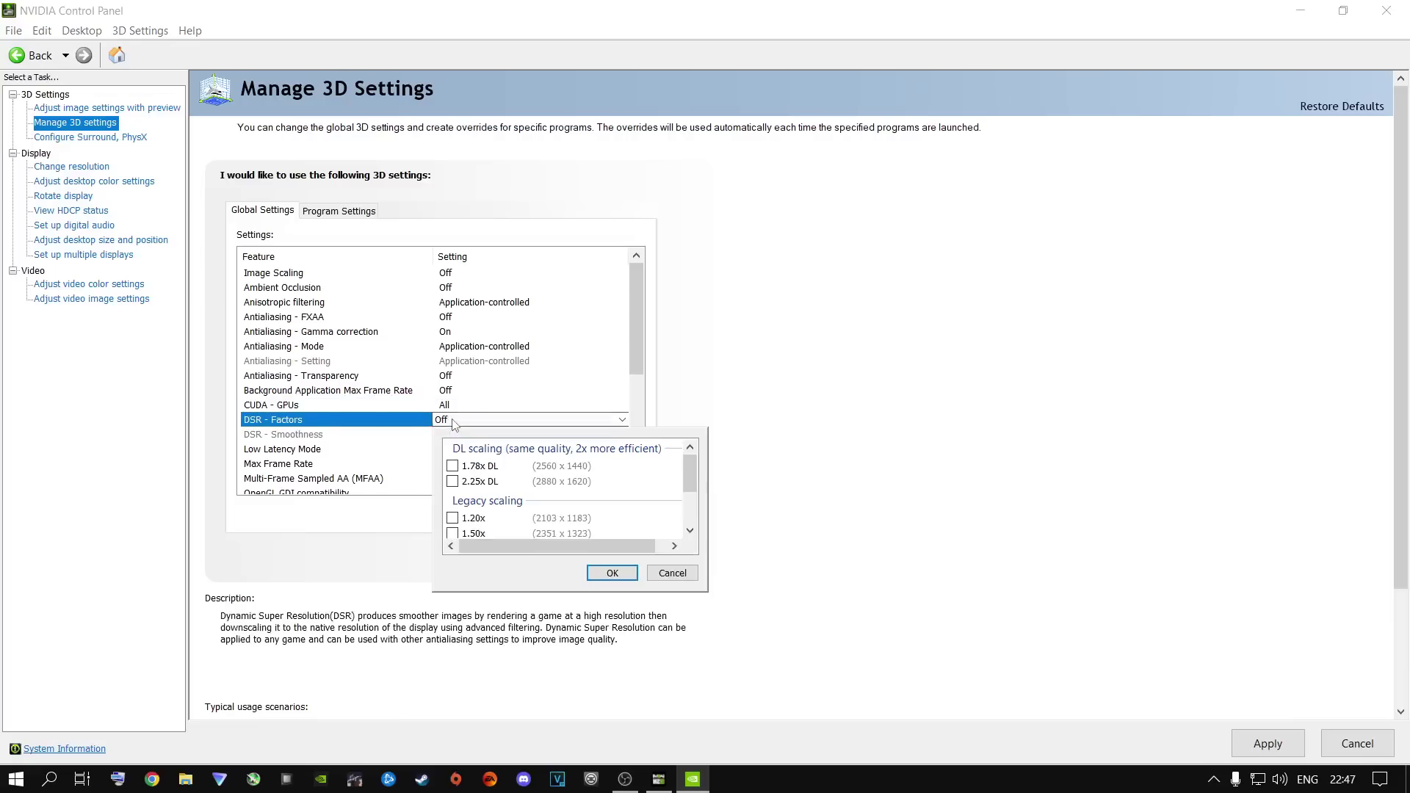
click(673, 575)
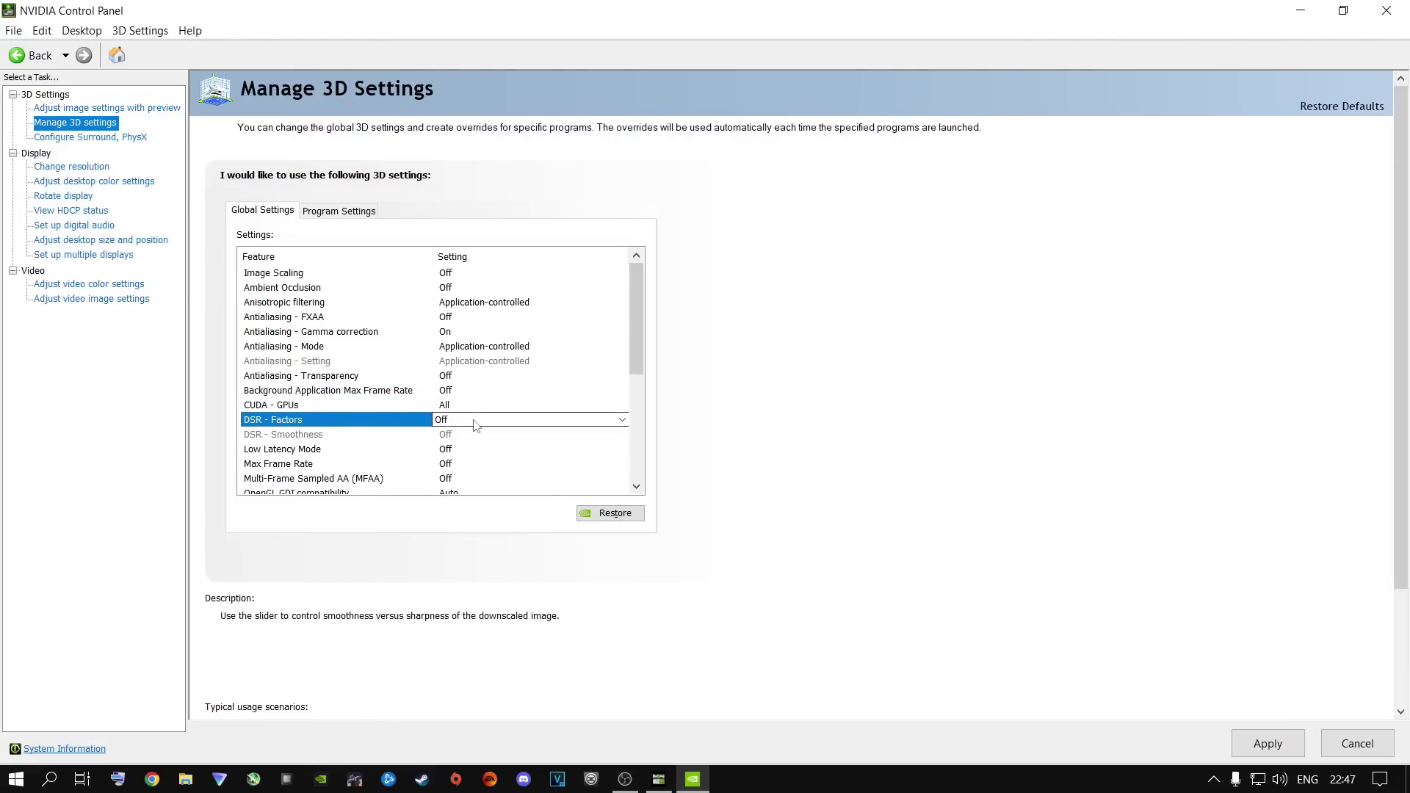
Set Low Latency Mode to On in the global 3D settings
drag(636, 309, 632, 364)
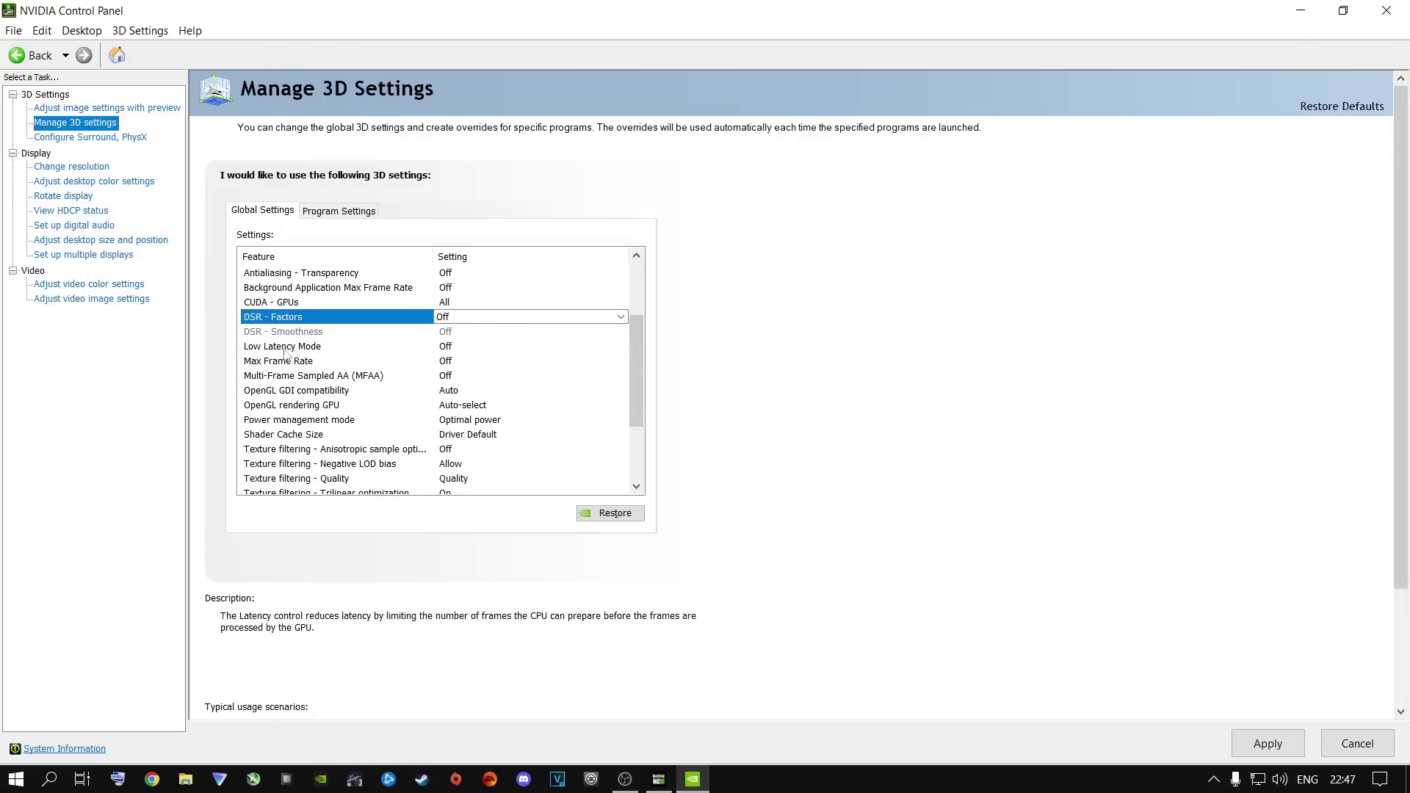
click(446, 349)
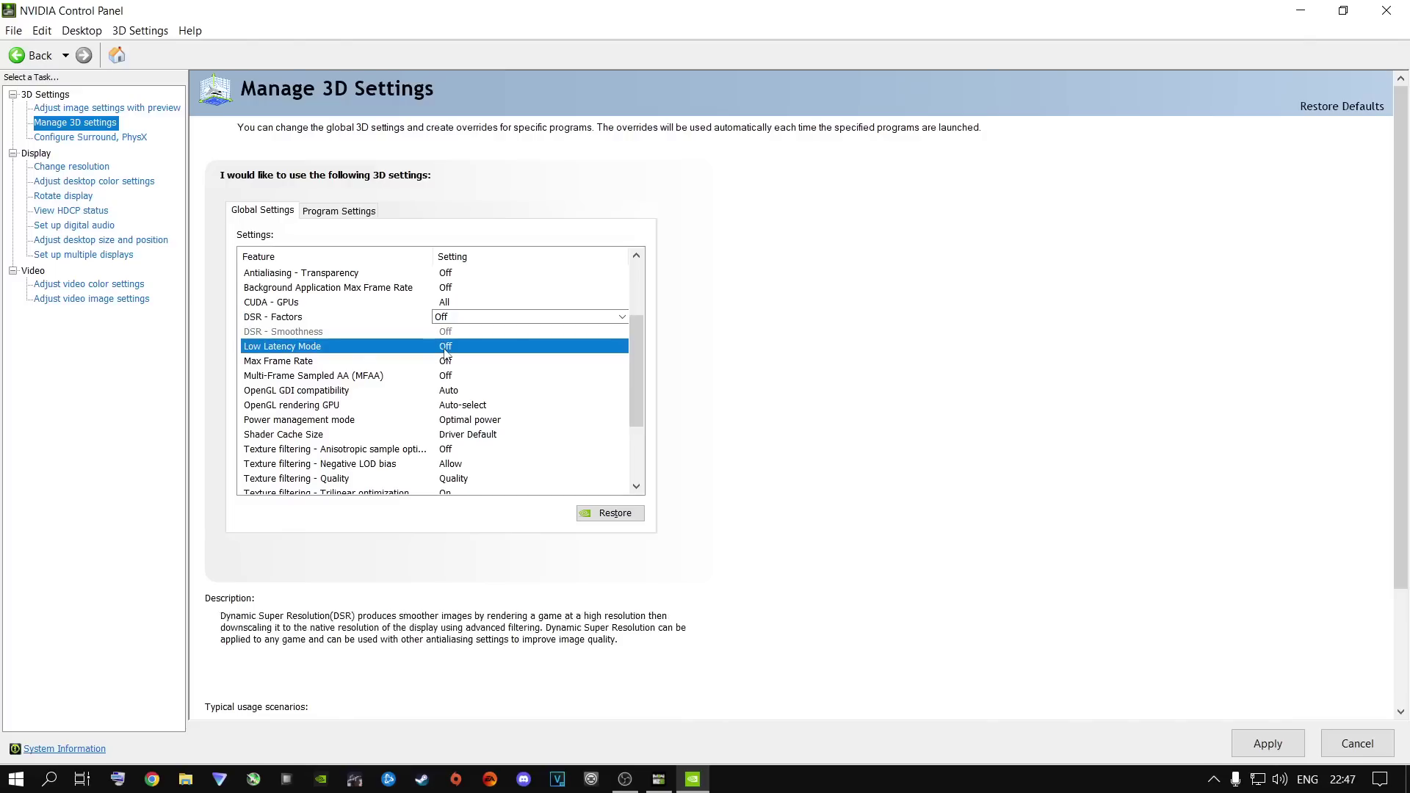
click(445, 350)
click(454, 382)
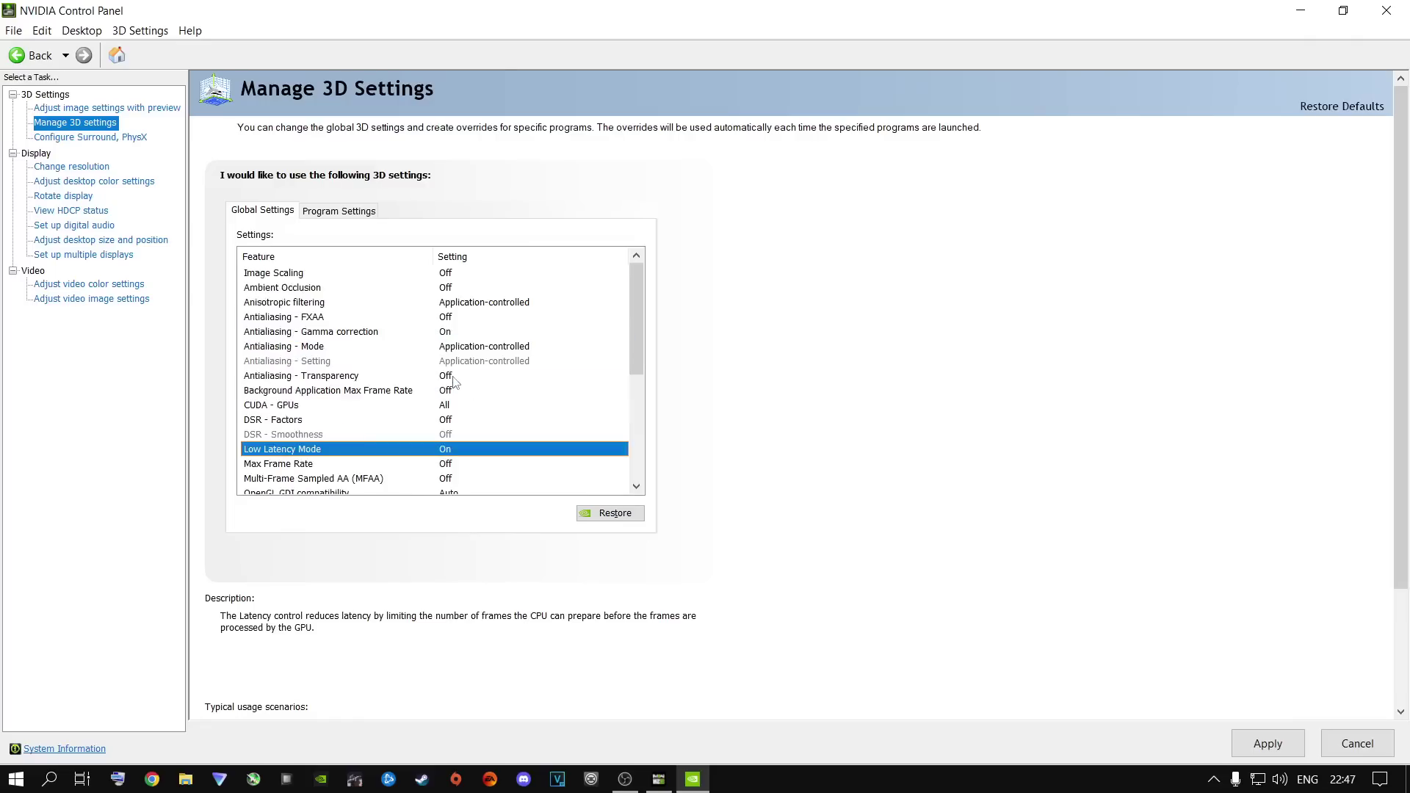
View the options offered for Low Latency Mode and close them without choosing any
drag(636, 320, 633, 393)
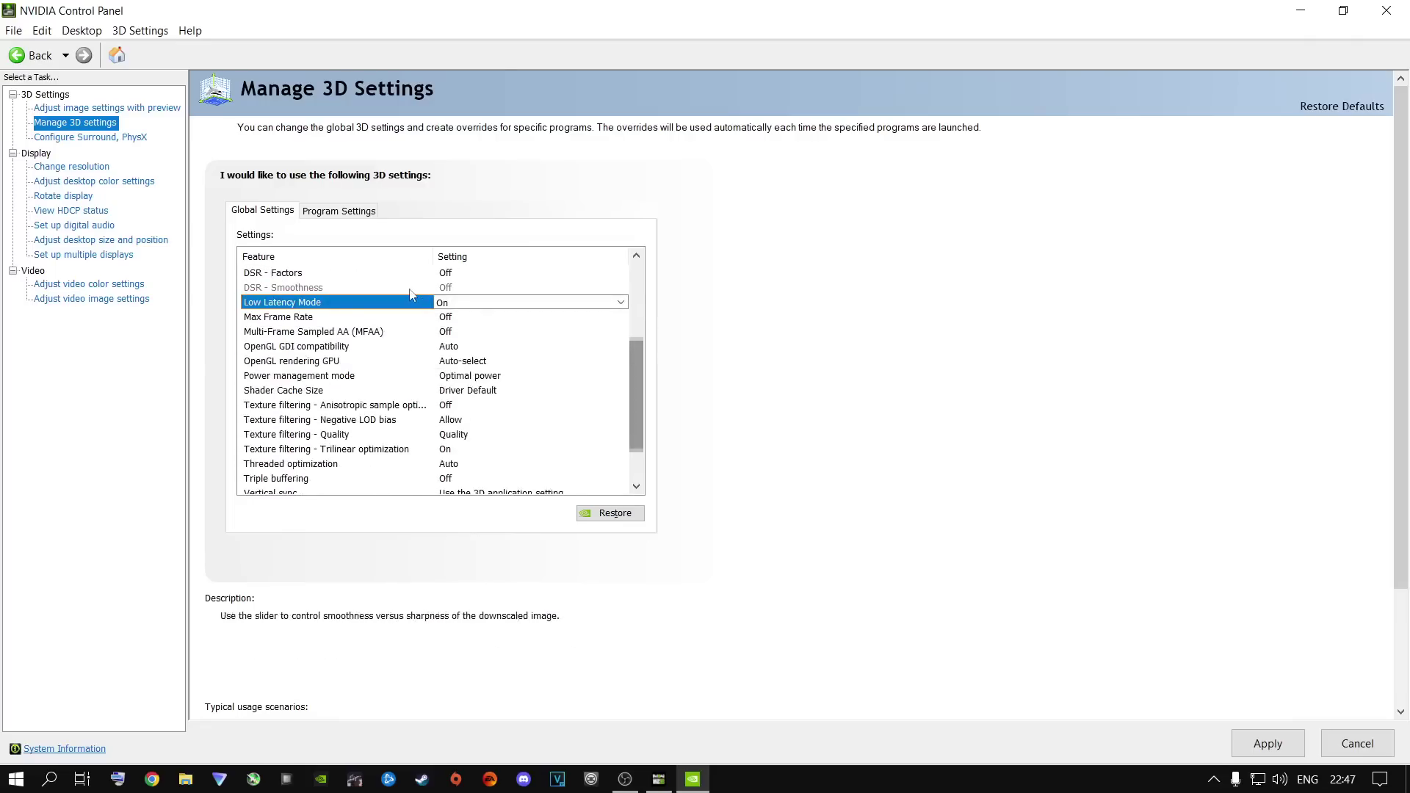
click(458, 310)
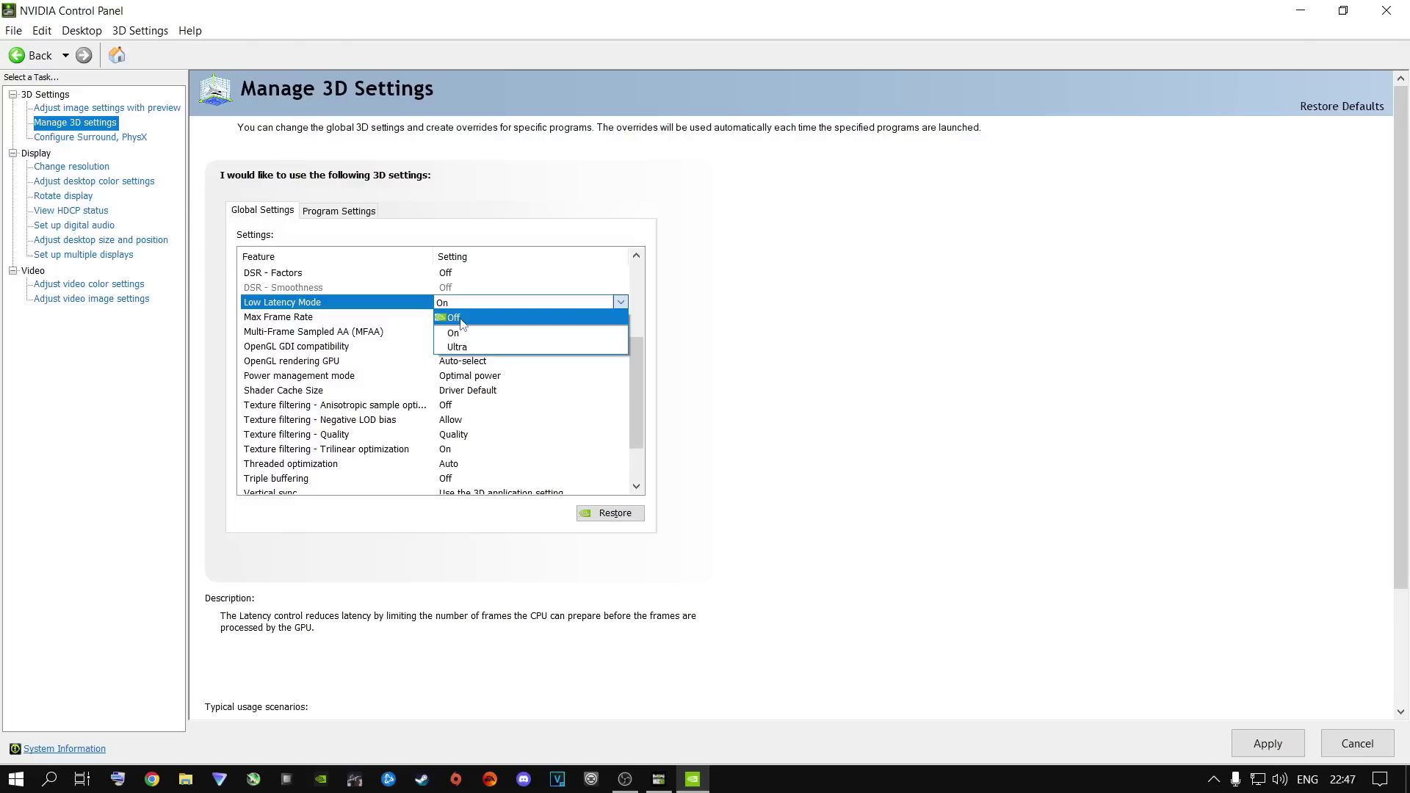
click(793, 336)
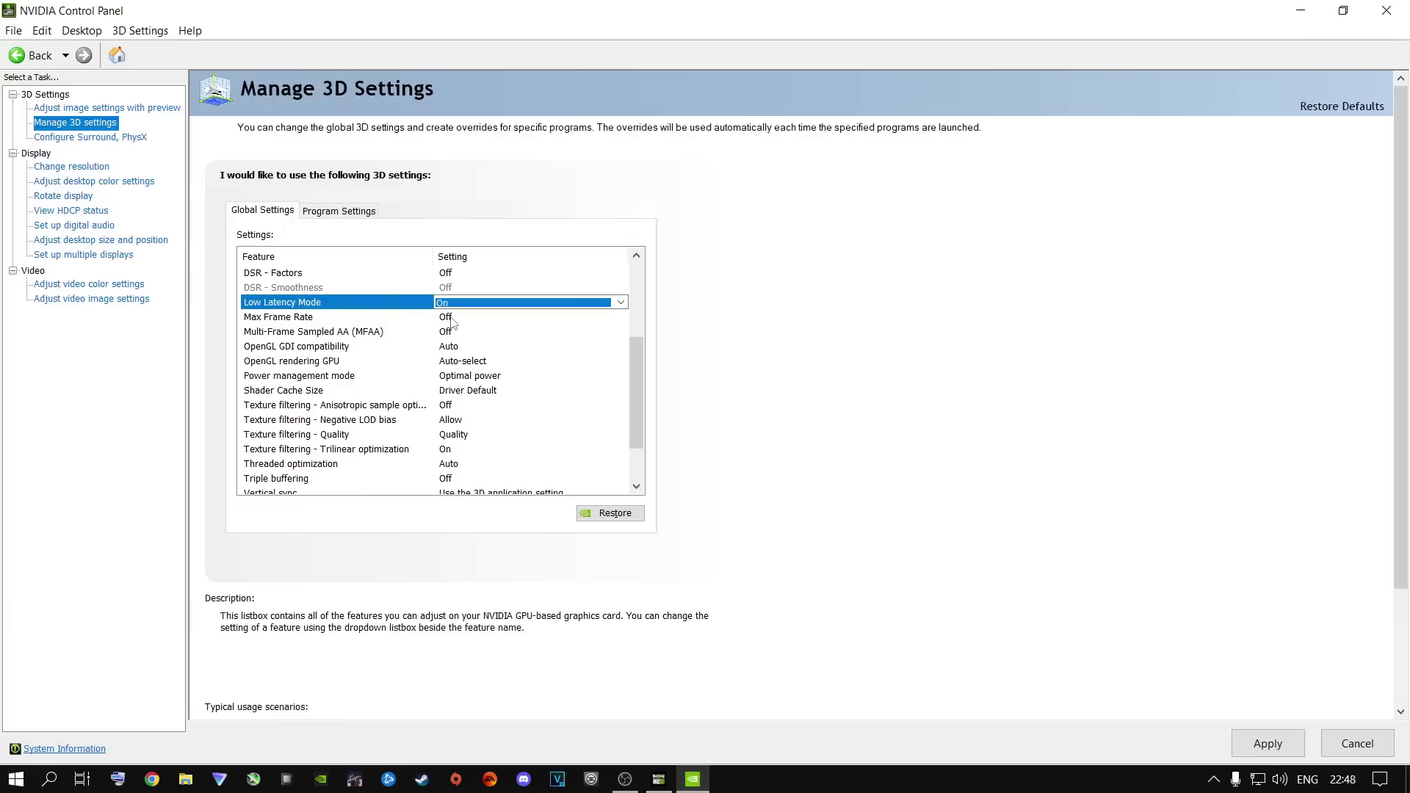
Set OpenGL GDI compatibility to Prefer performance and OpenGL rendering GPU to NVIDIA GeForce RTX 2060
mouse_move(430, 342)
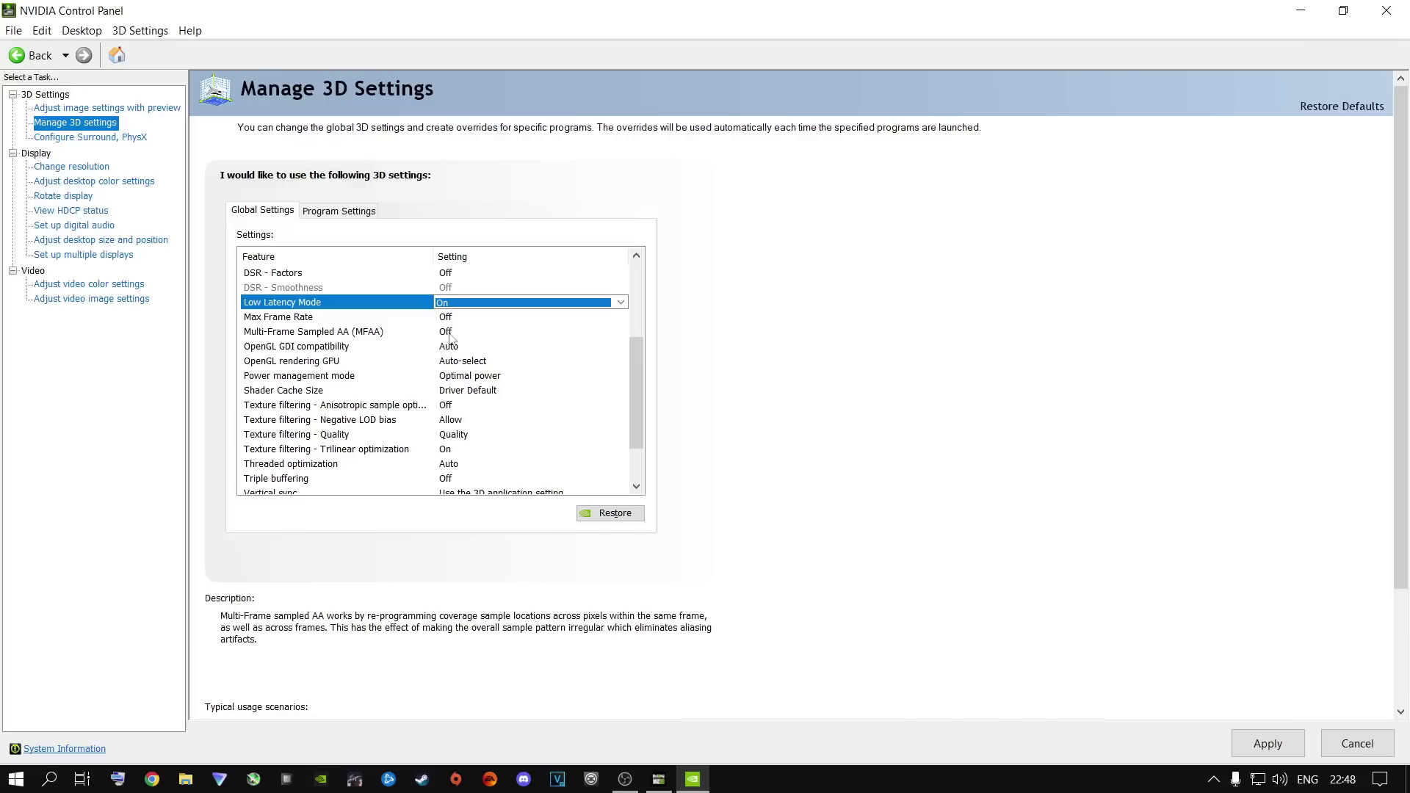
mouse_move(349, 349)
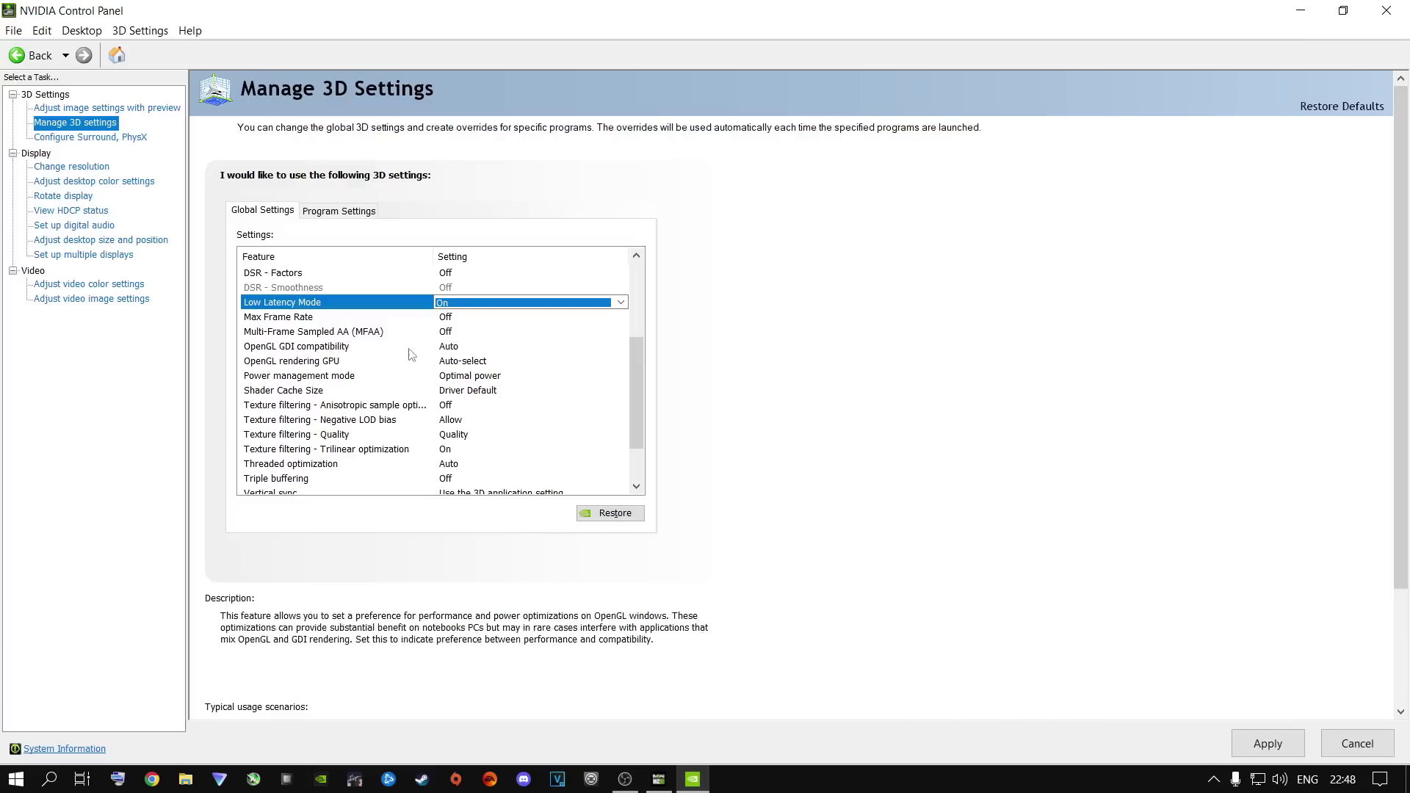
click(450, 349)
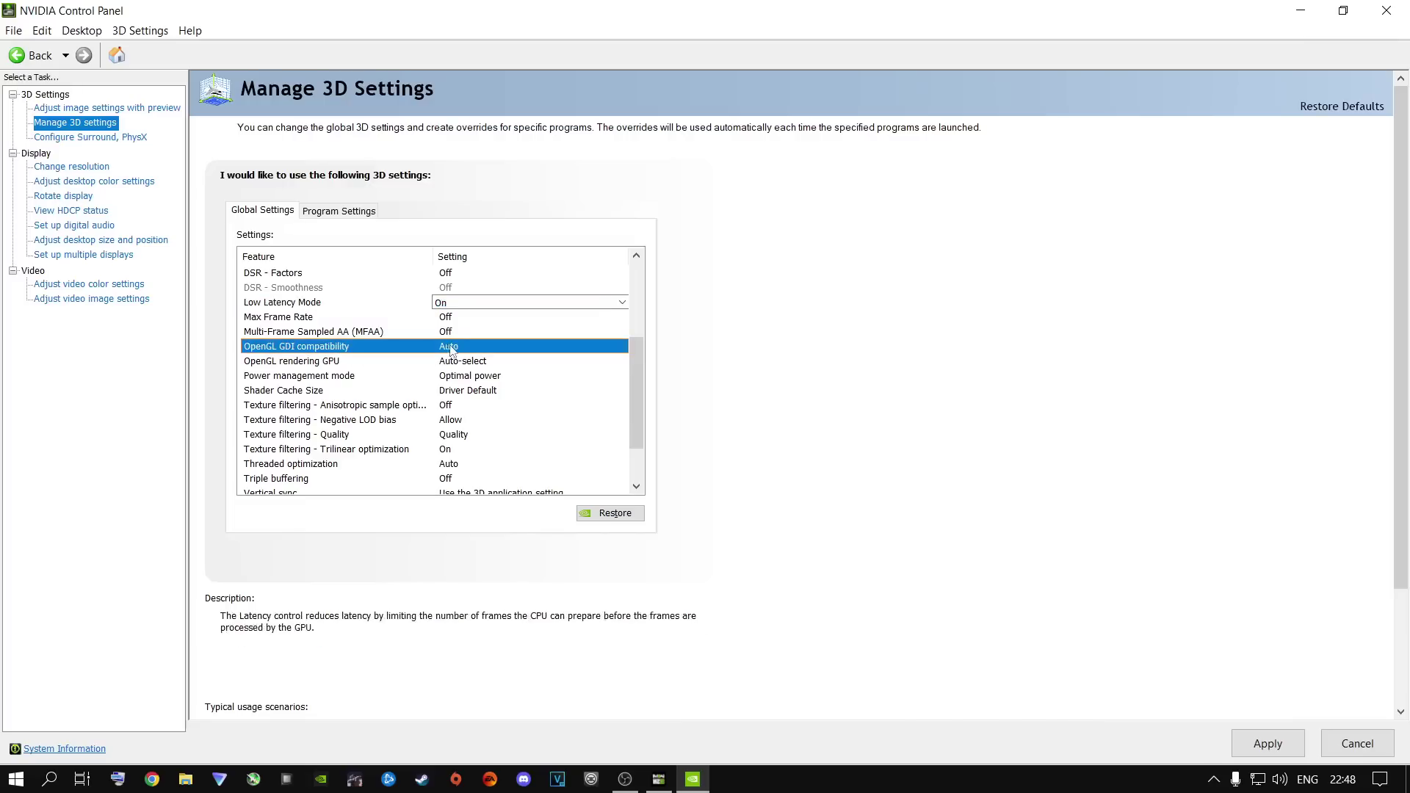
click(451, 348)
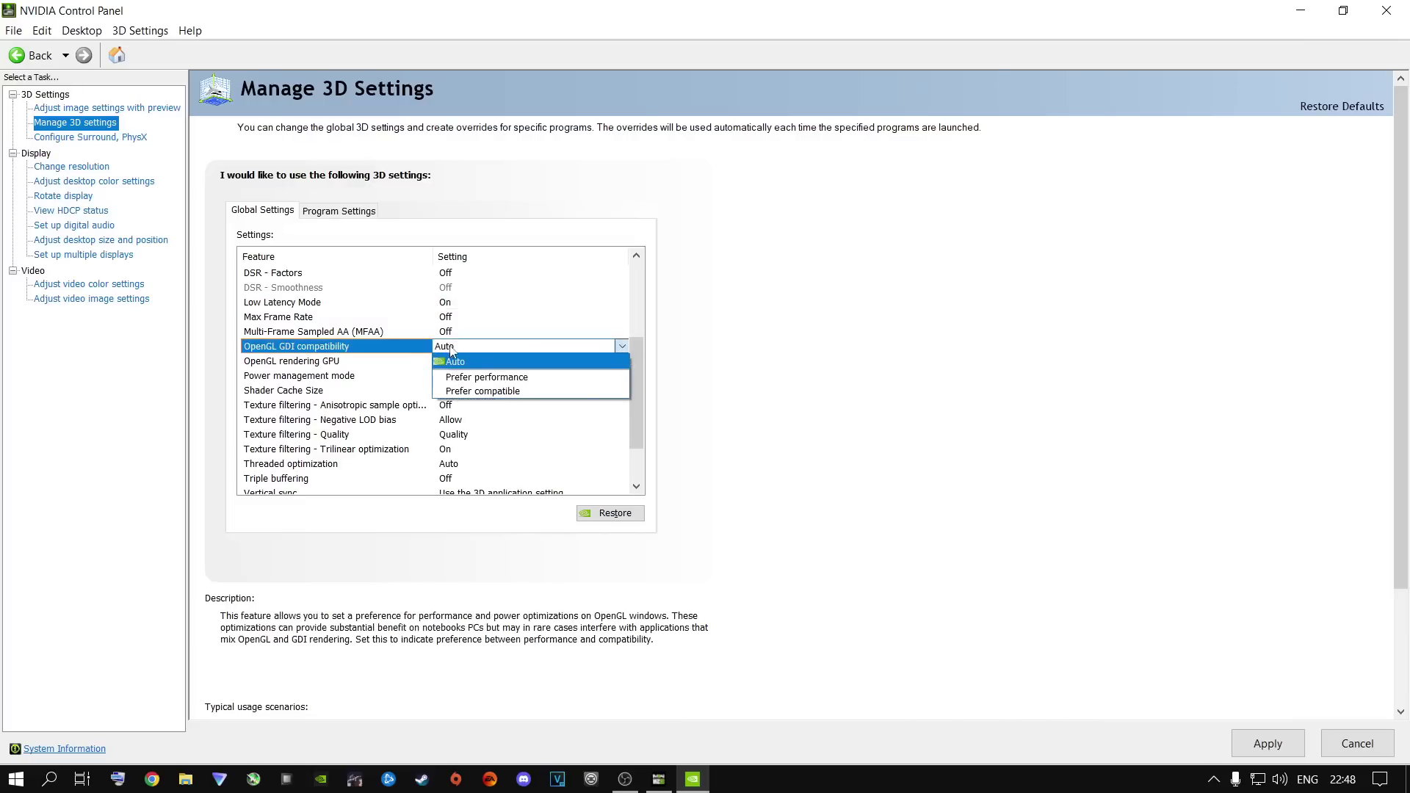
click(478, 377)
drag(637, 293, 631, 383)
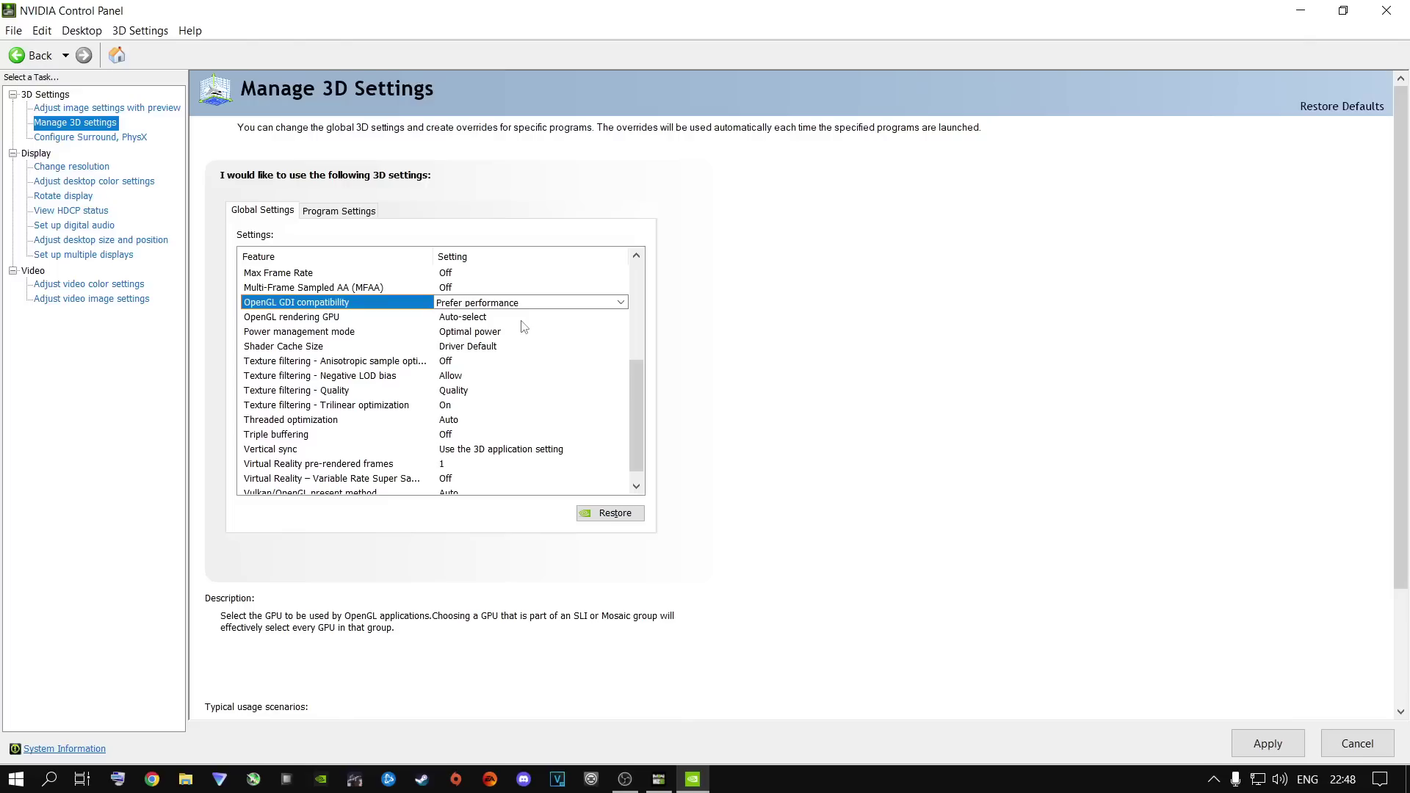
click(457, 323)
click(456, 323)
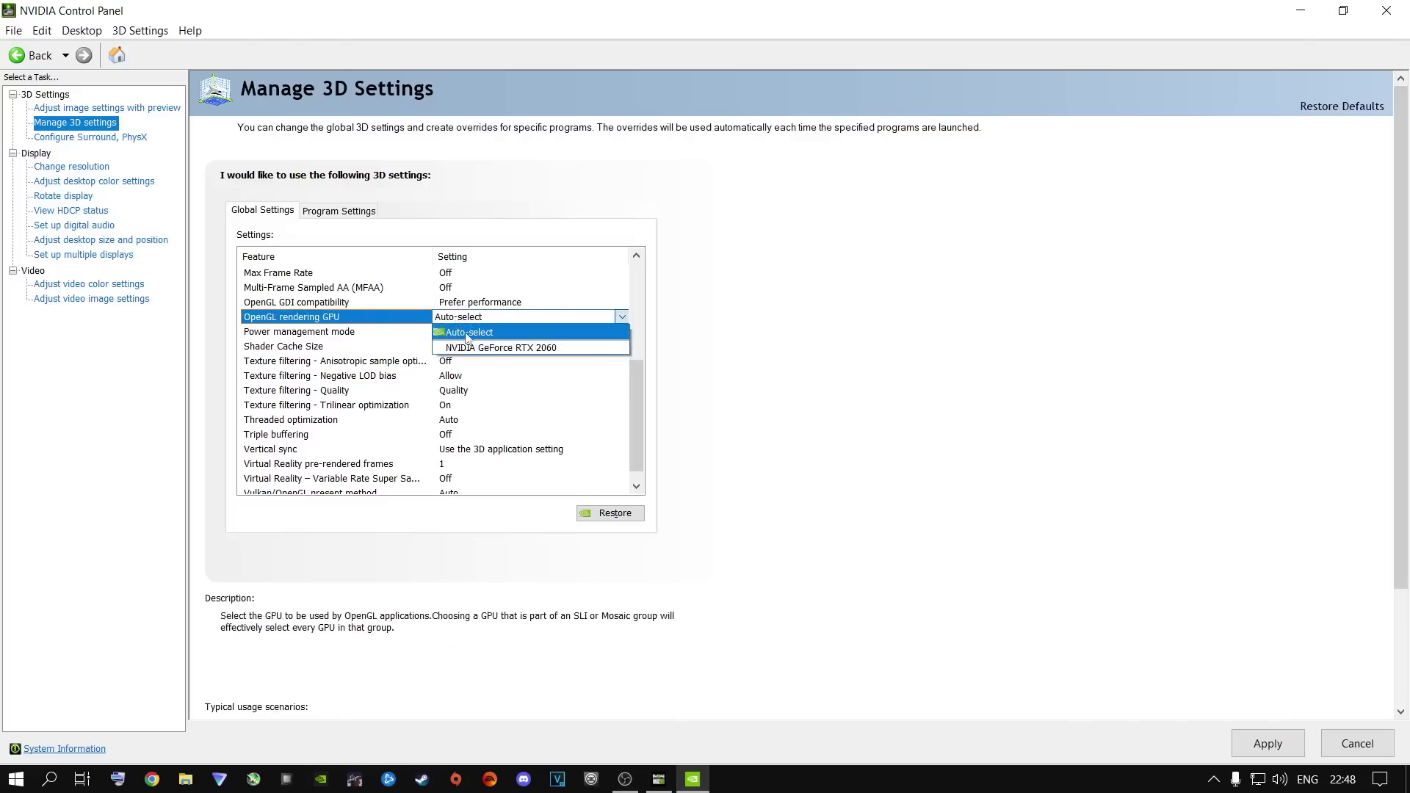
click(470, 348)
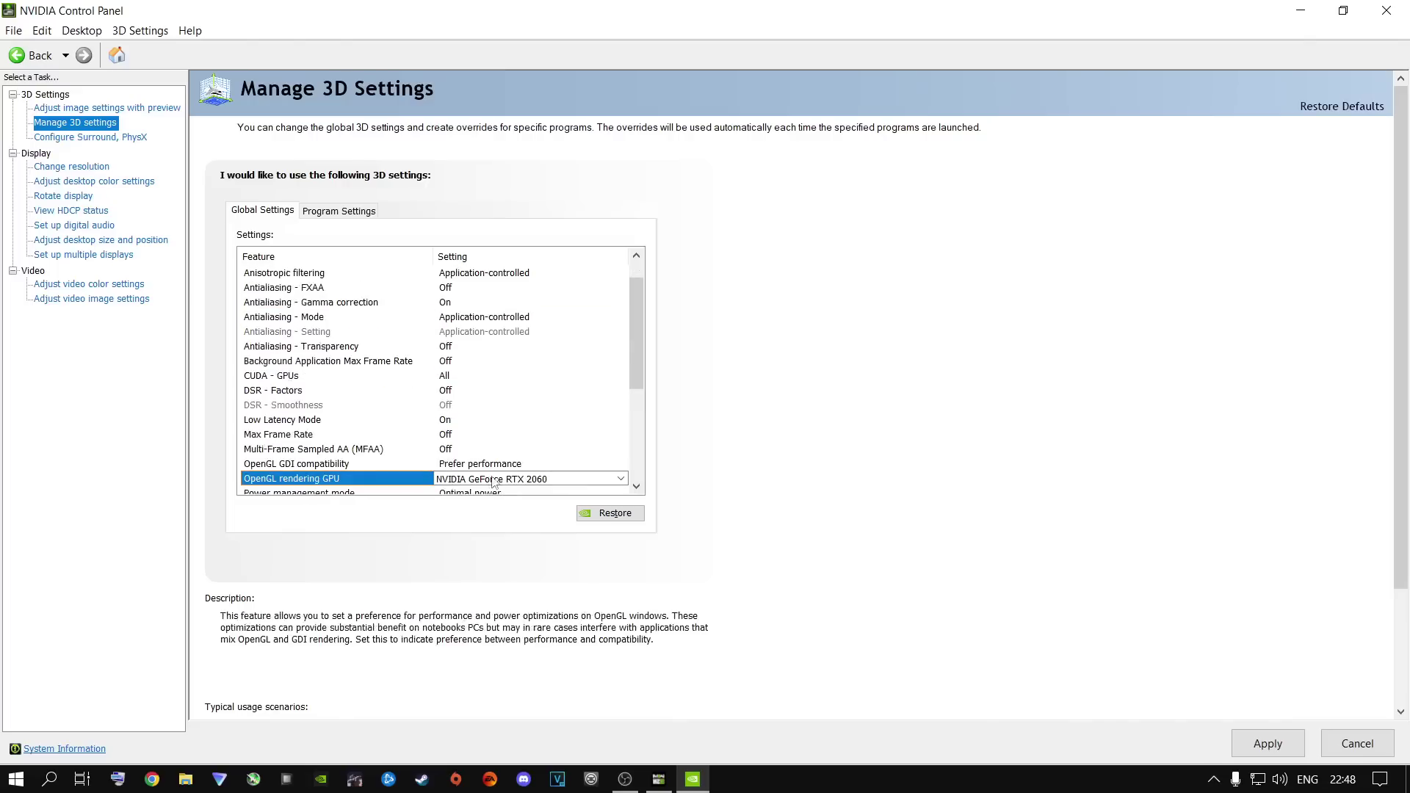
Set Power management mode to Prefer maximum performance and Shader Cache Size to 100 GB
scroll(470, 411, down, 3)
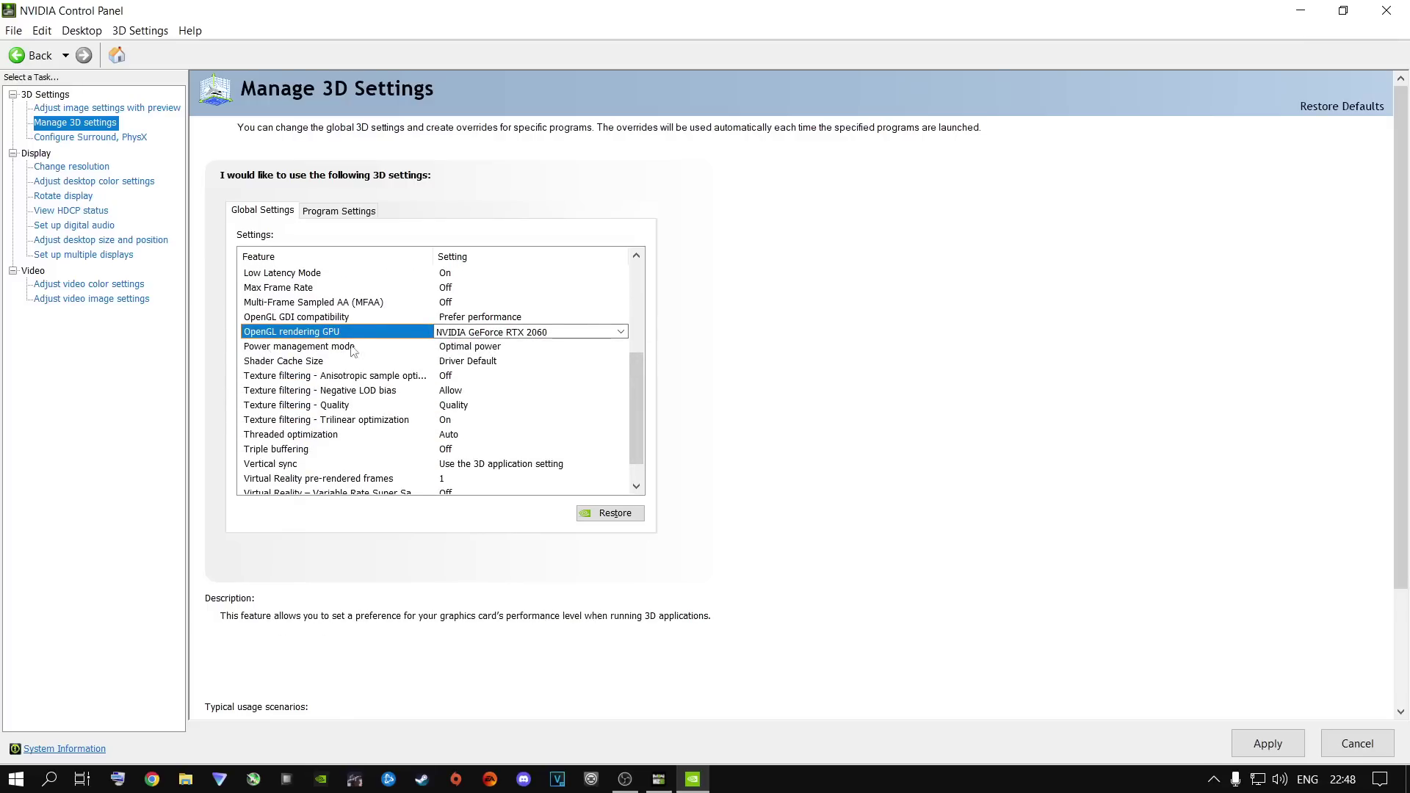
click(470, 353)
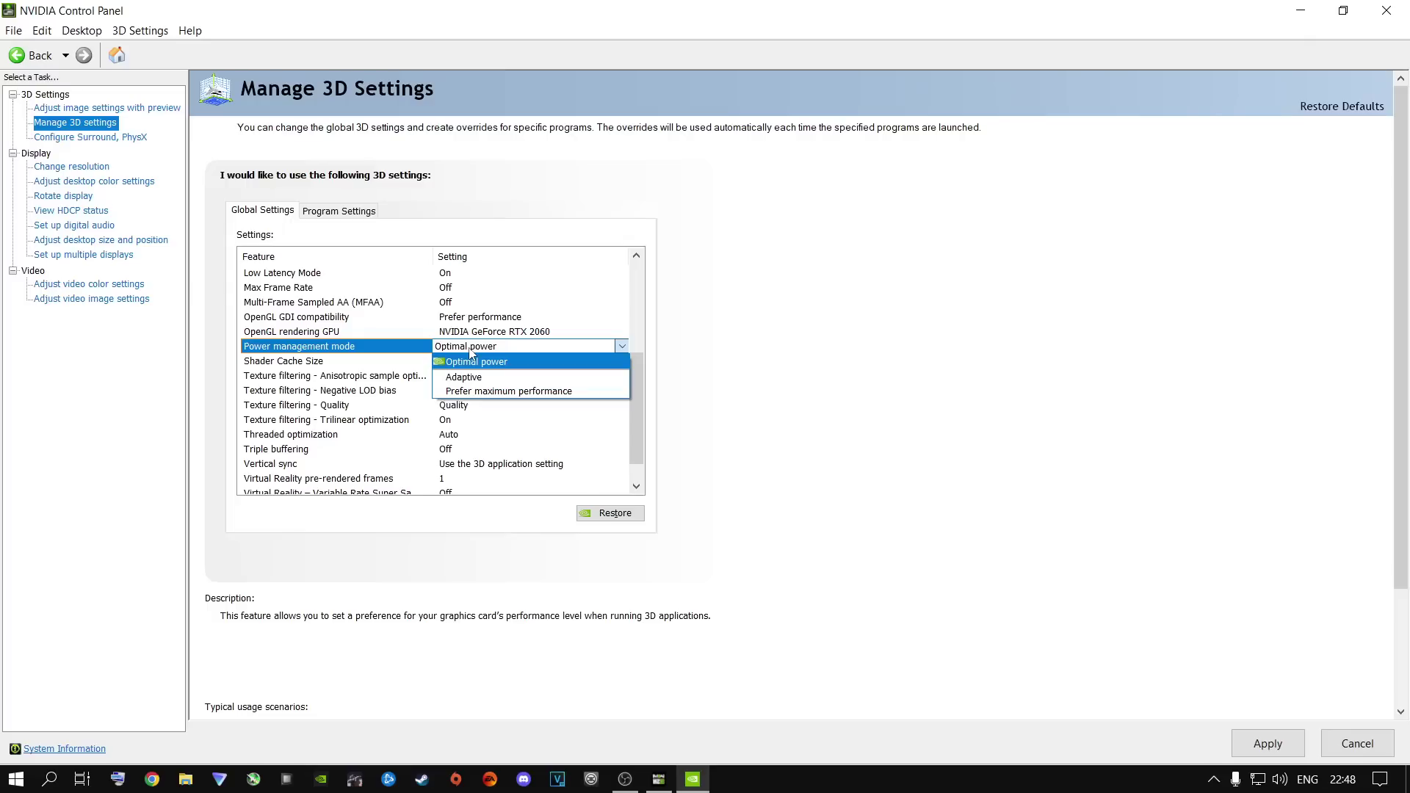
click(470, 391)
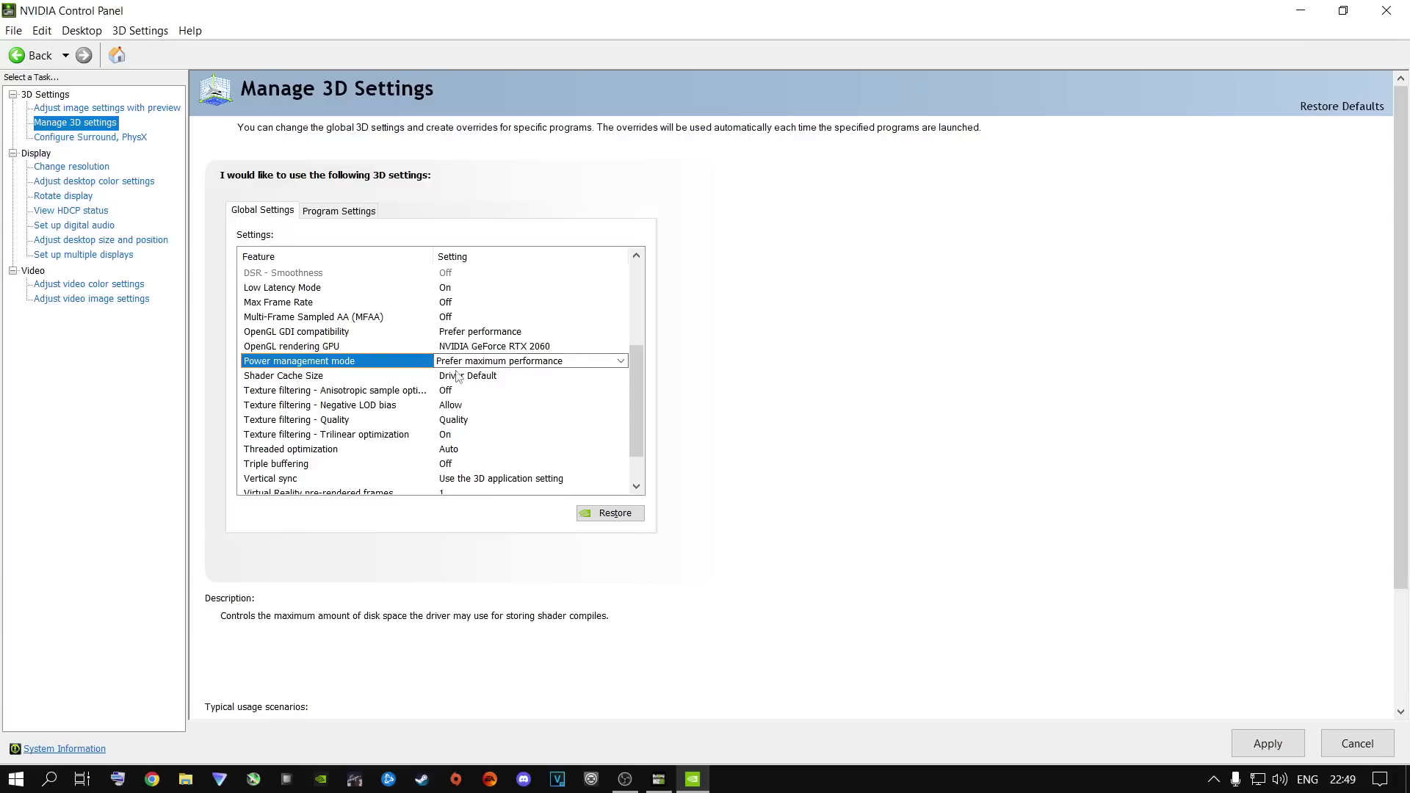
click(461, 380)
click(463, 379)
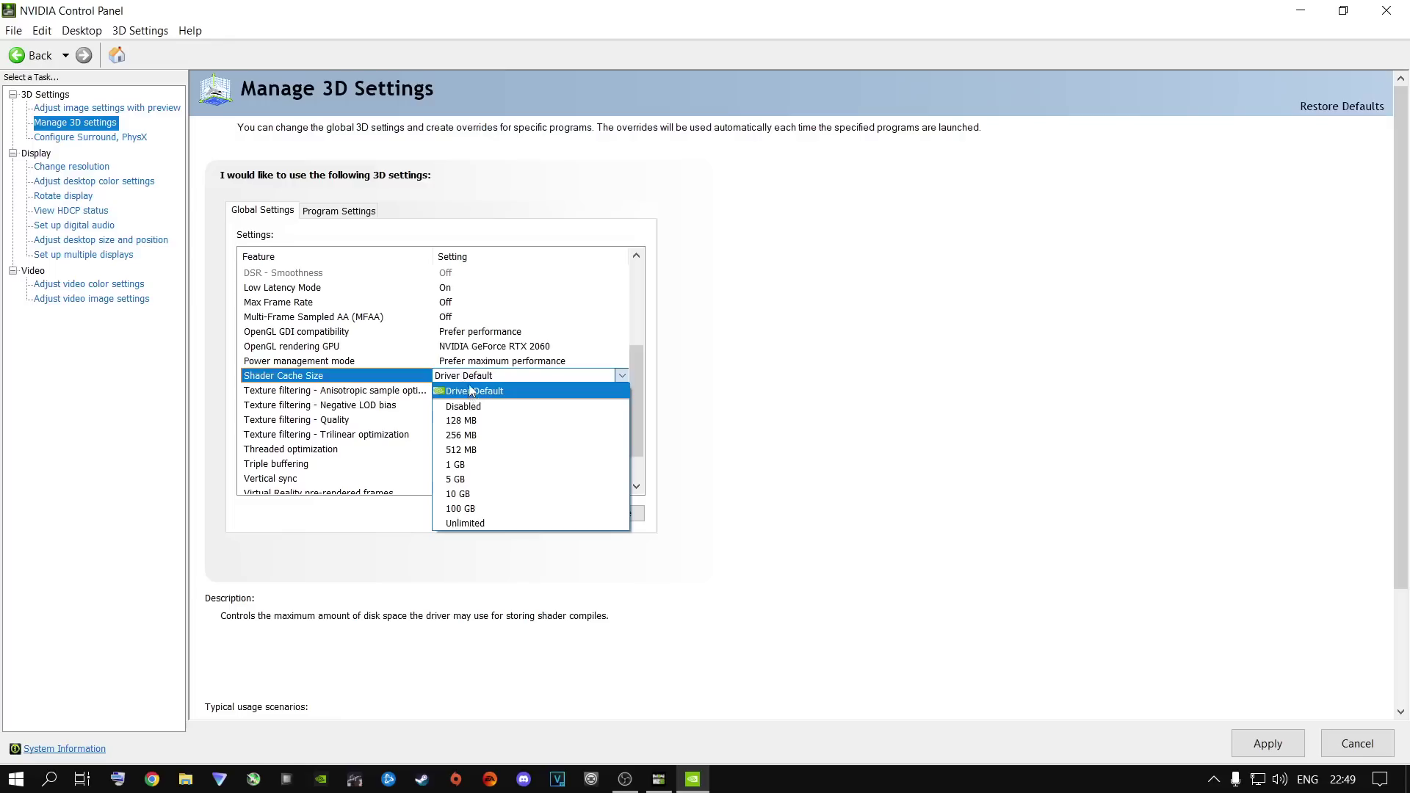
click(465, 514)
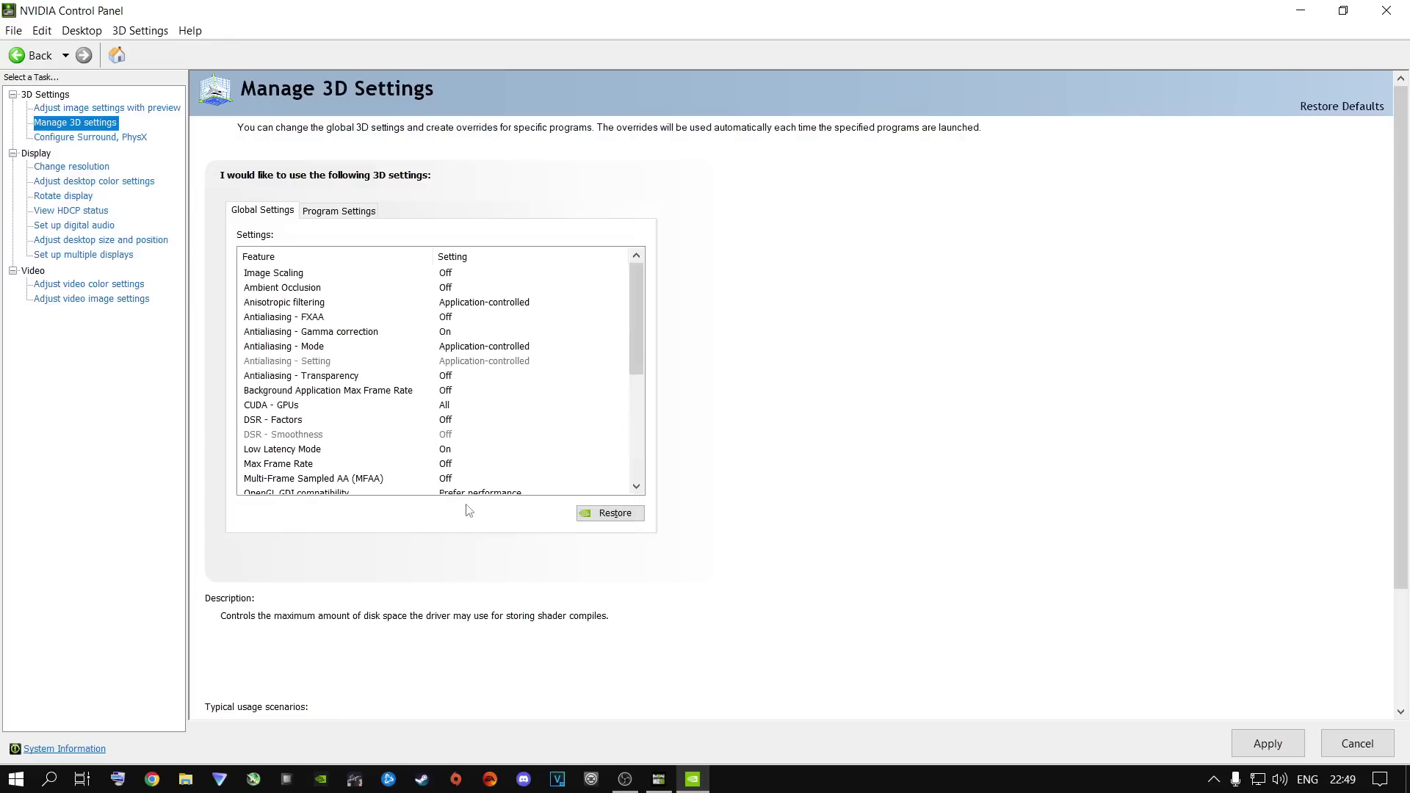
Choose Off for the anisotropic sample optimization of texture filtering
scroll(624, 334, down, 2)
scroll(636, 339, down, 3)
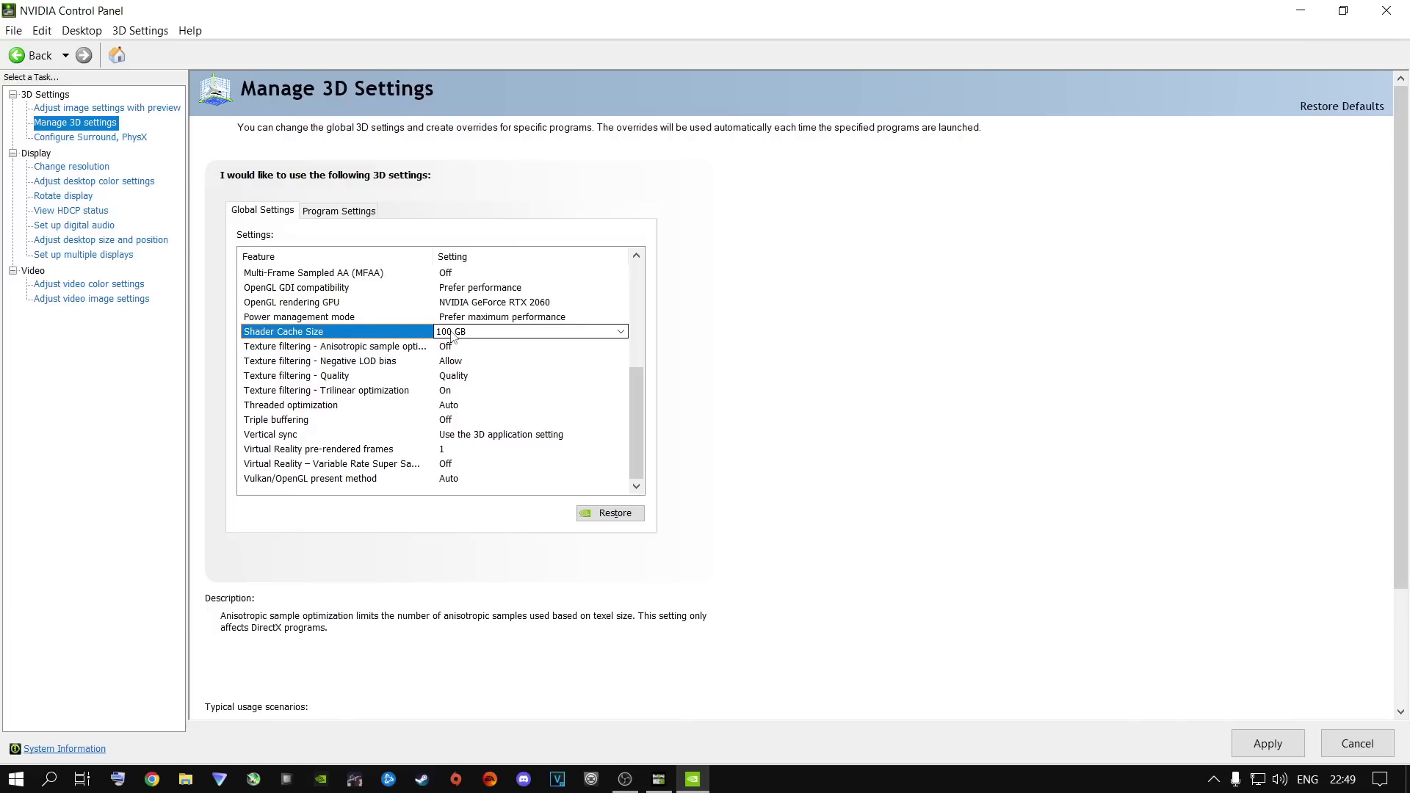
click(448, 347)
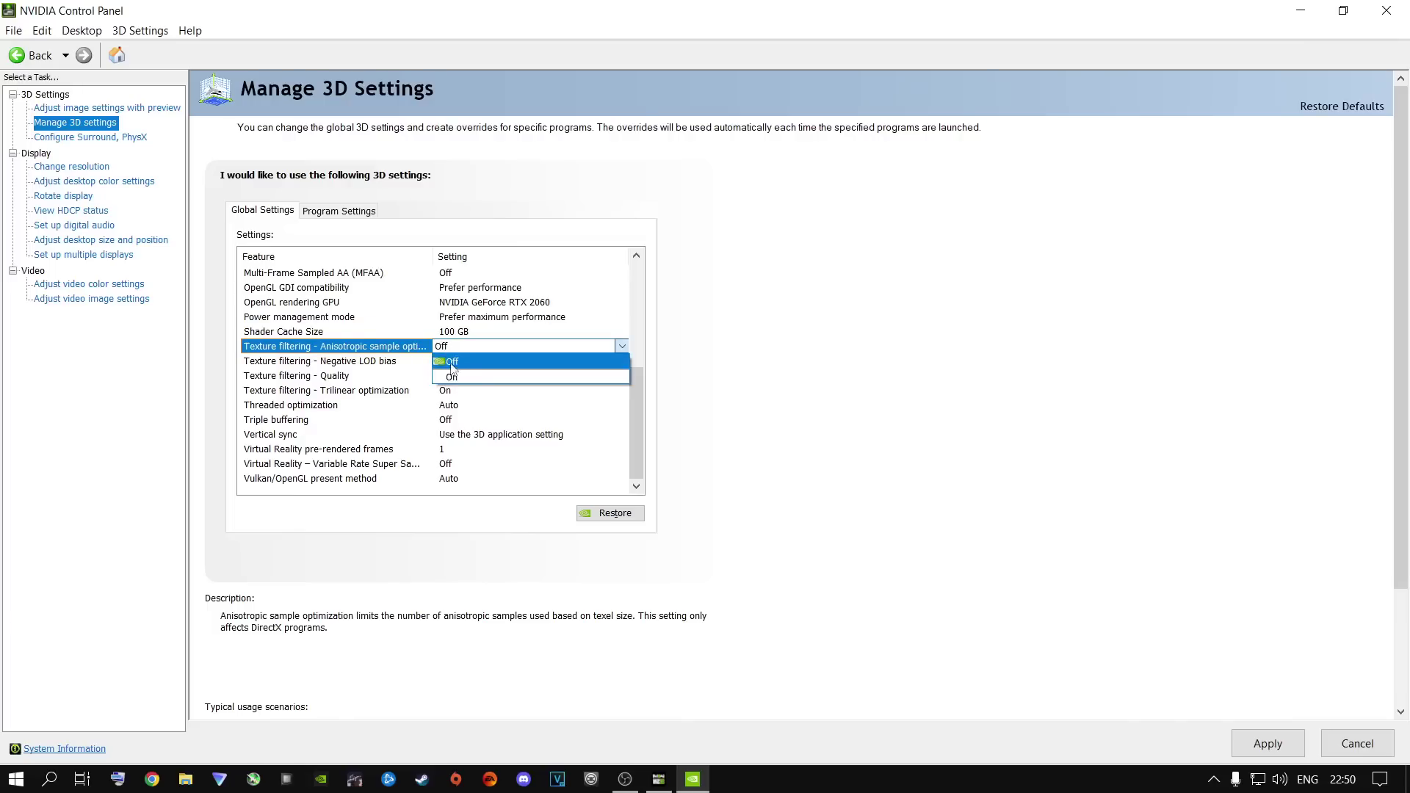
click(451, 363)
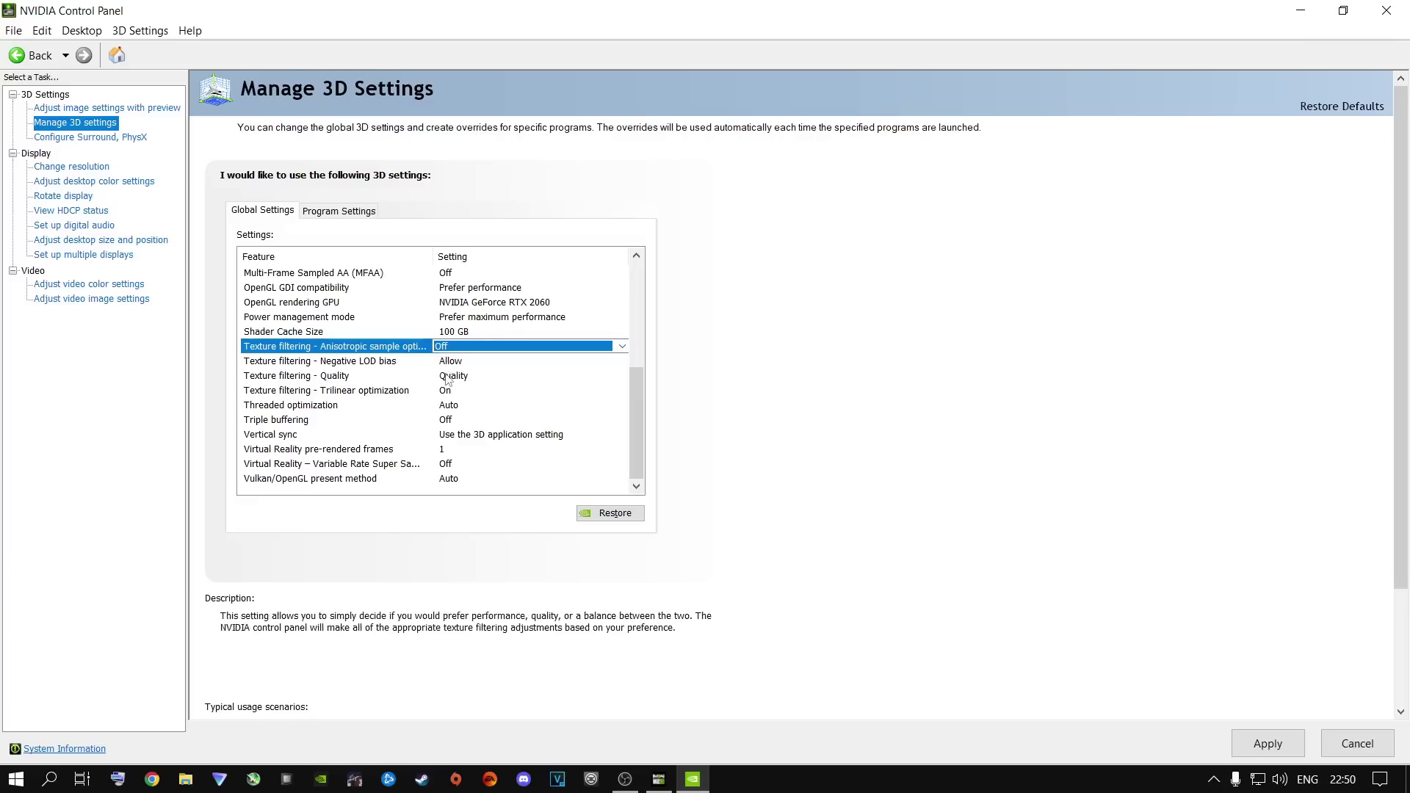
Set Texture filtering - Quality to High performance and Threaded optimization to On
click(456, 378)
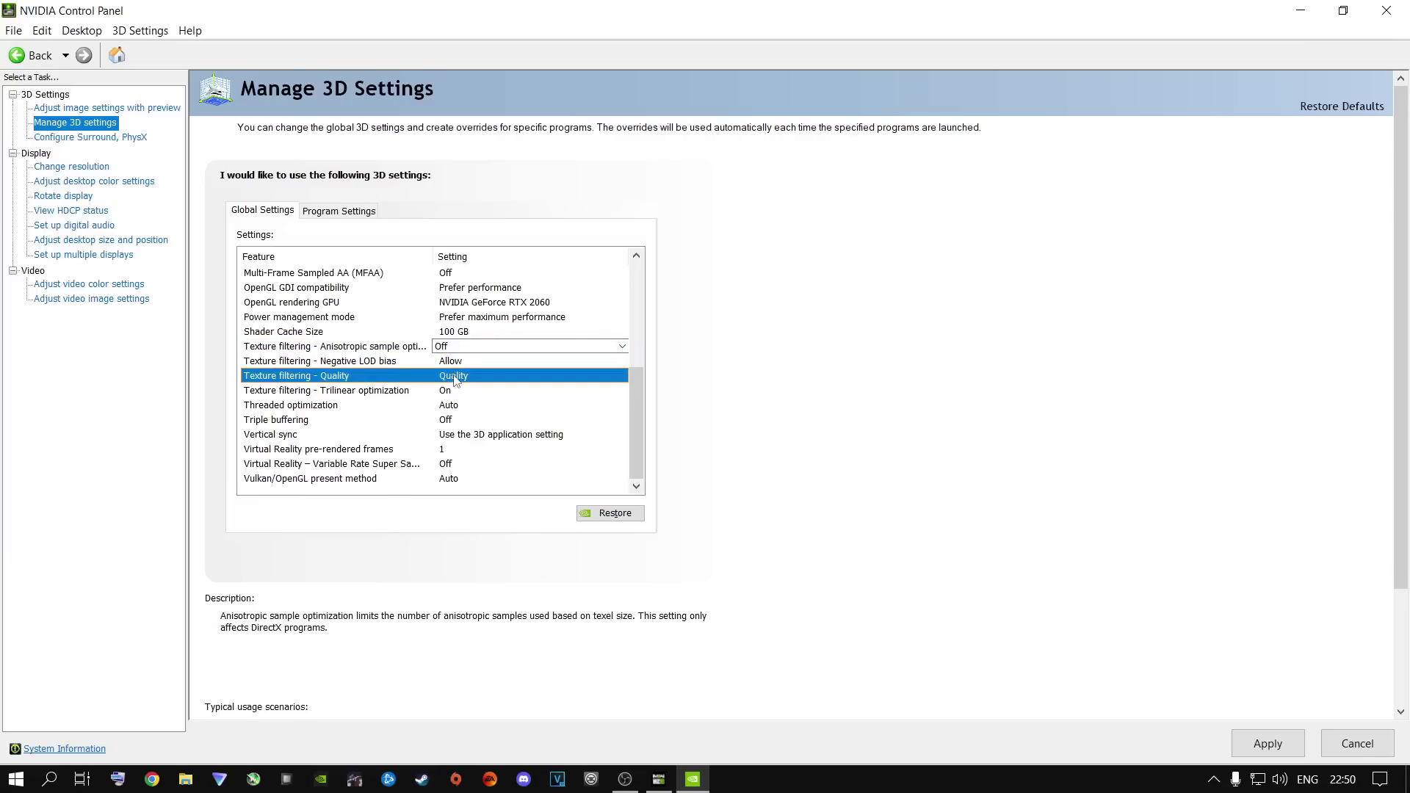
click(453, 379)
click(472, 435)
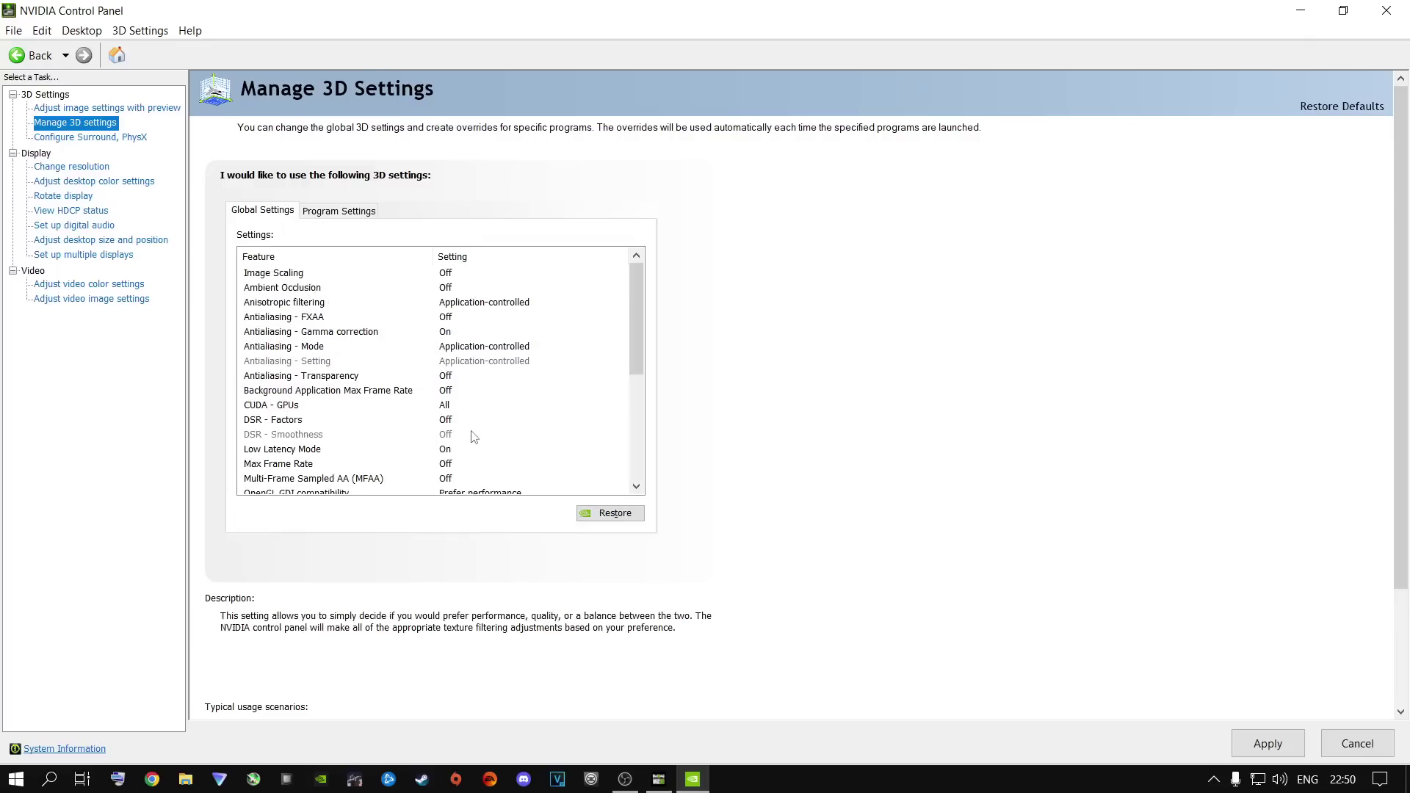
scroll(636, 379, down, 3)
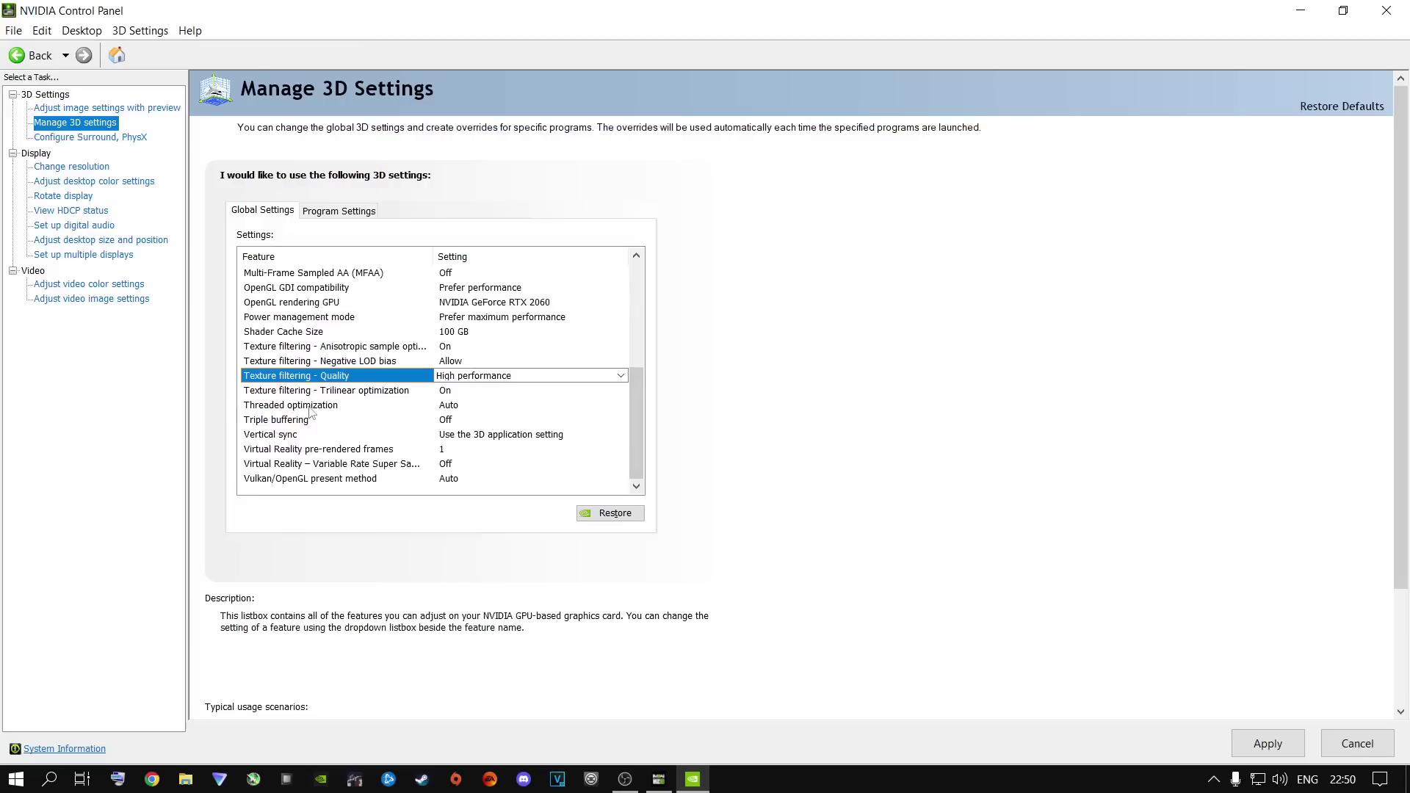
click(451, 410)
click(451, 410)
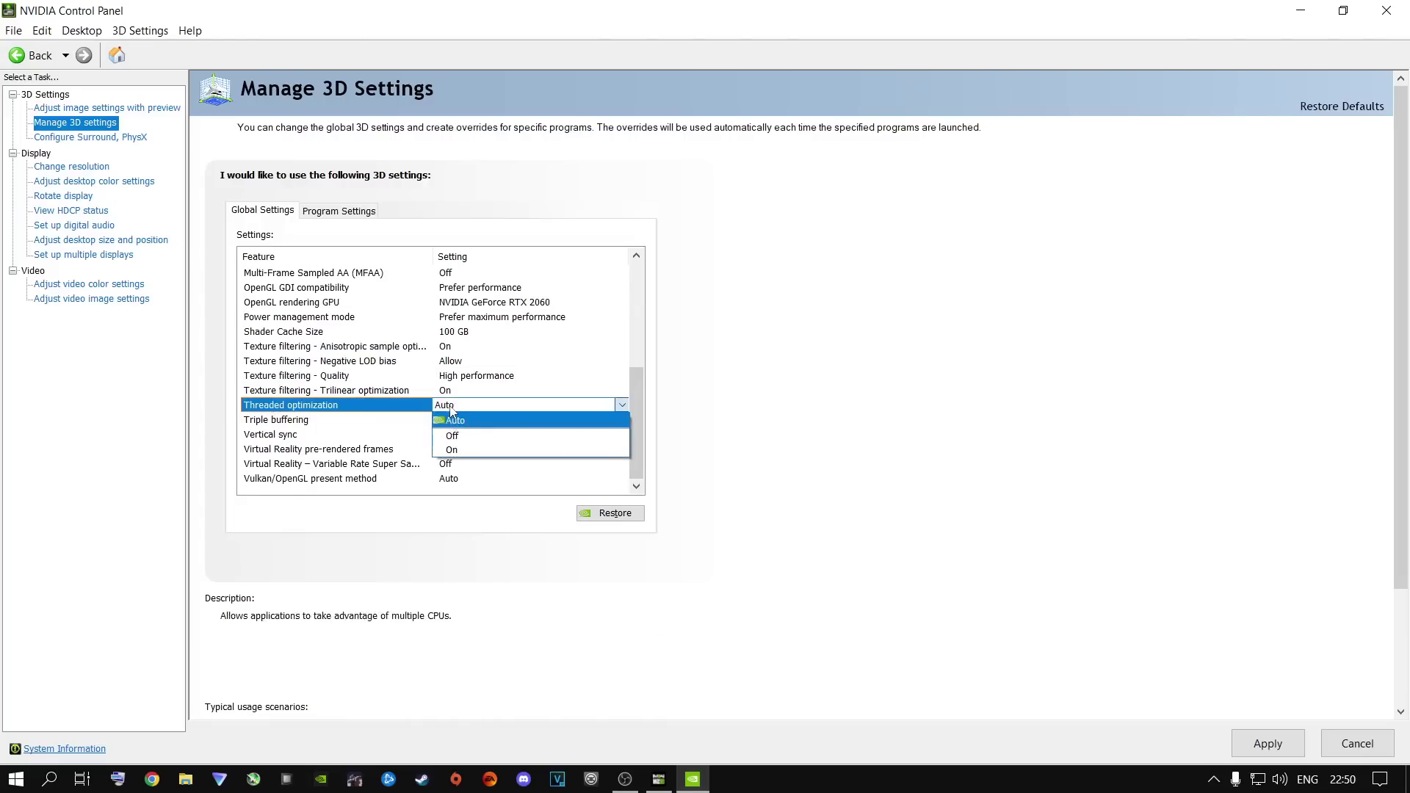
click(452, 450)
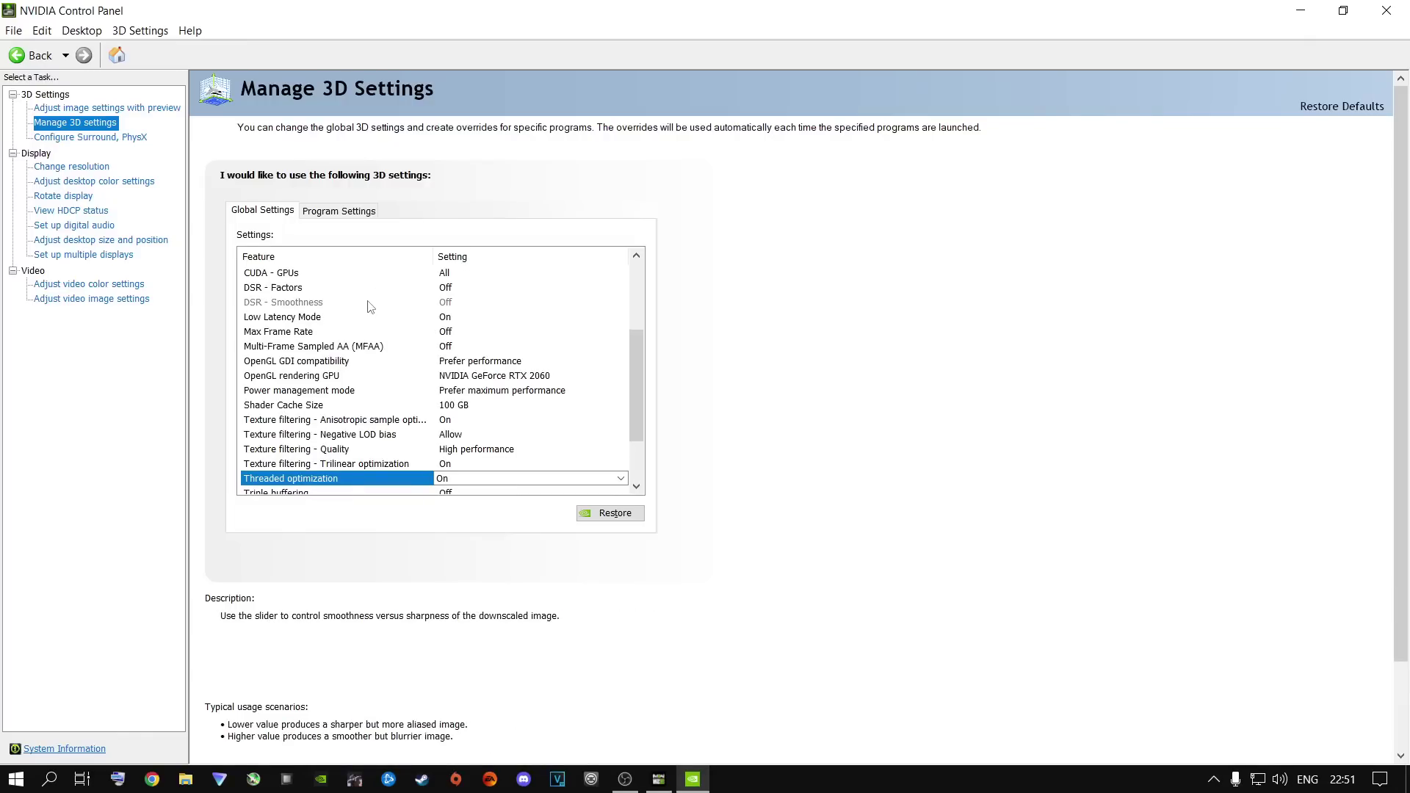
Select NVIDIA GeForce RTX 2060 as the PhysX processor in the Surround and PhysX configuration
click(90, 136)
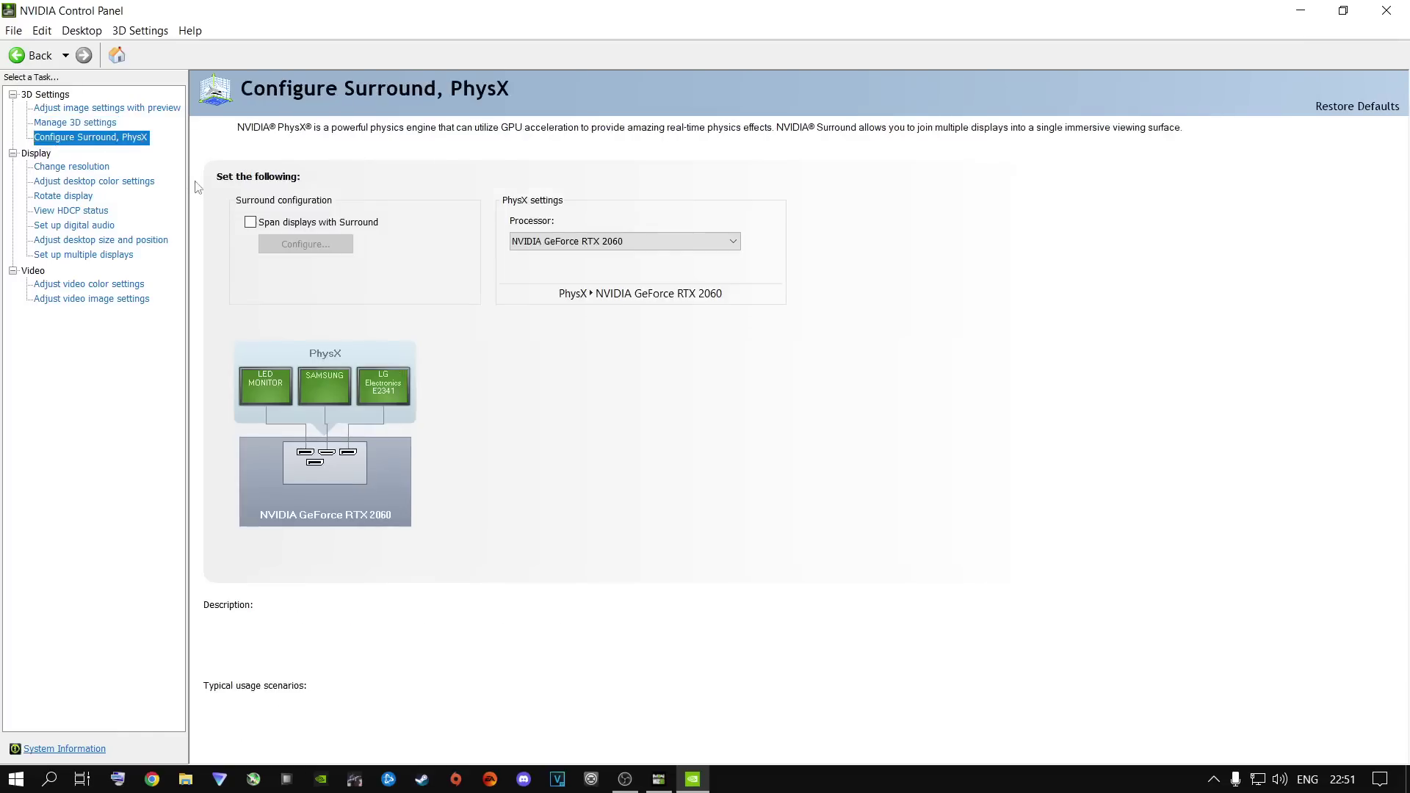
click(606, 240)
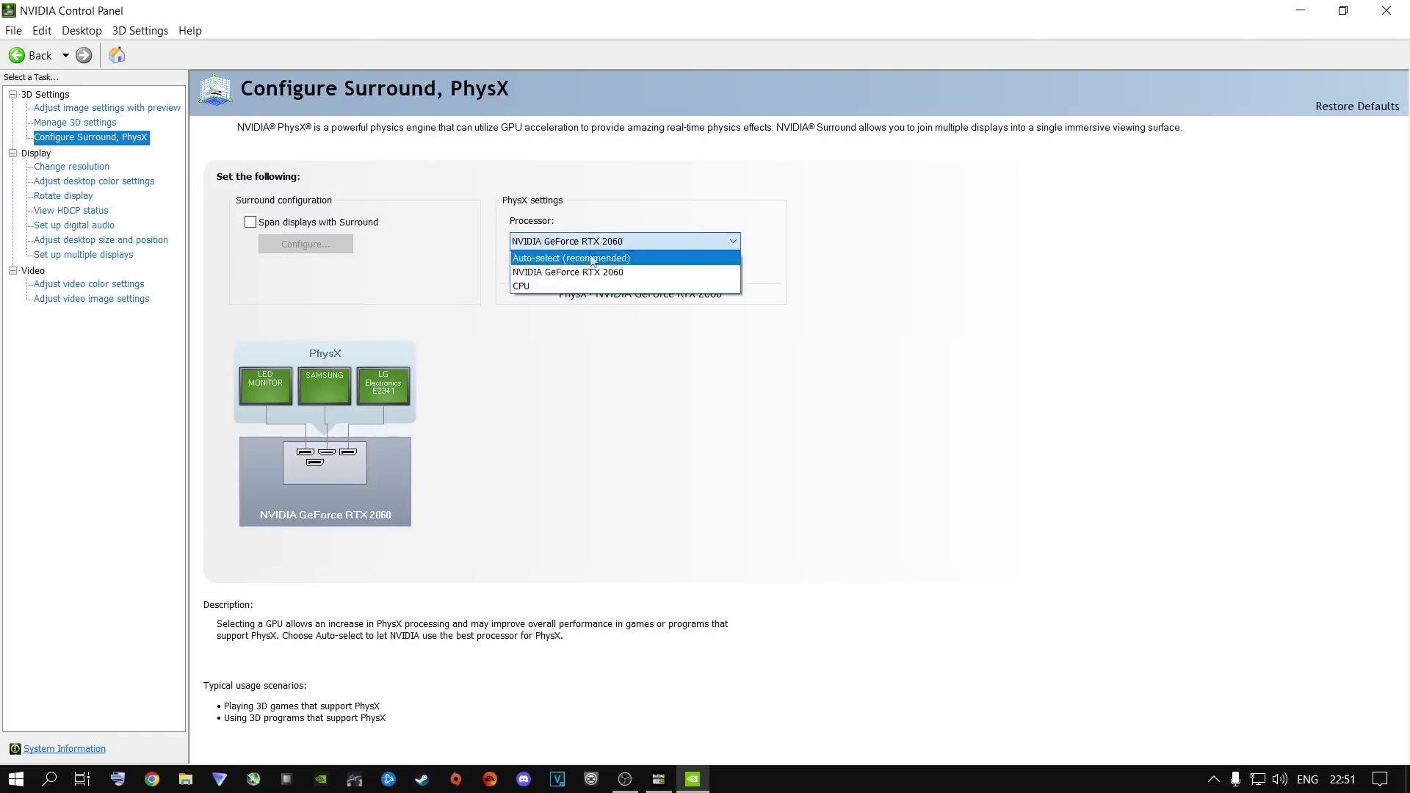
click(552, 273)
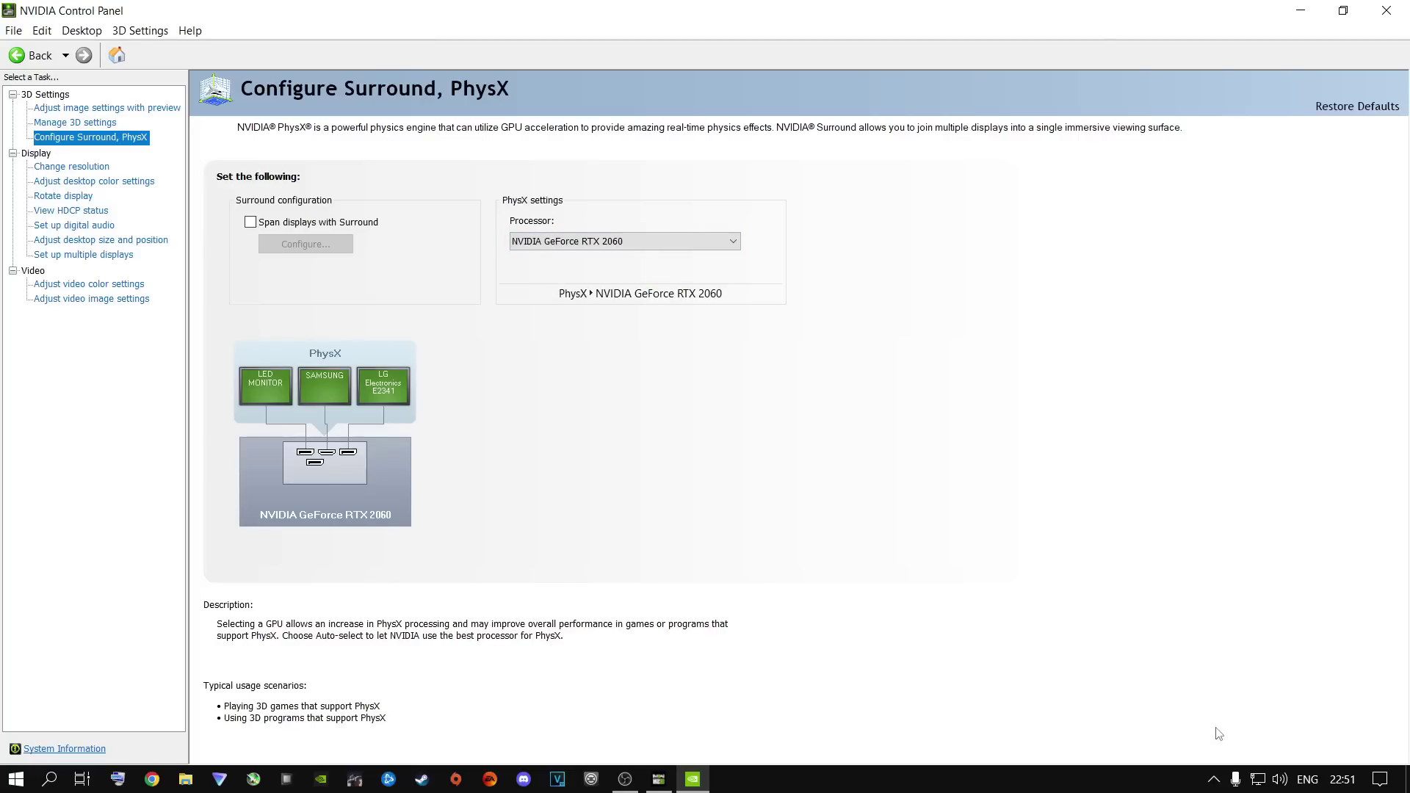
In the SAMSUNG display's desktop color settings, show reference image 3, set Digital vibrance to 95% and apply
click(83, 182)
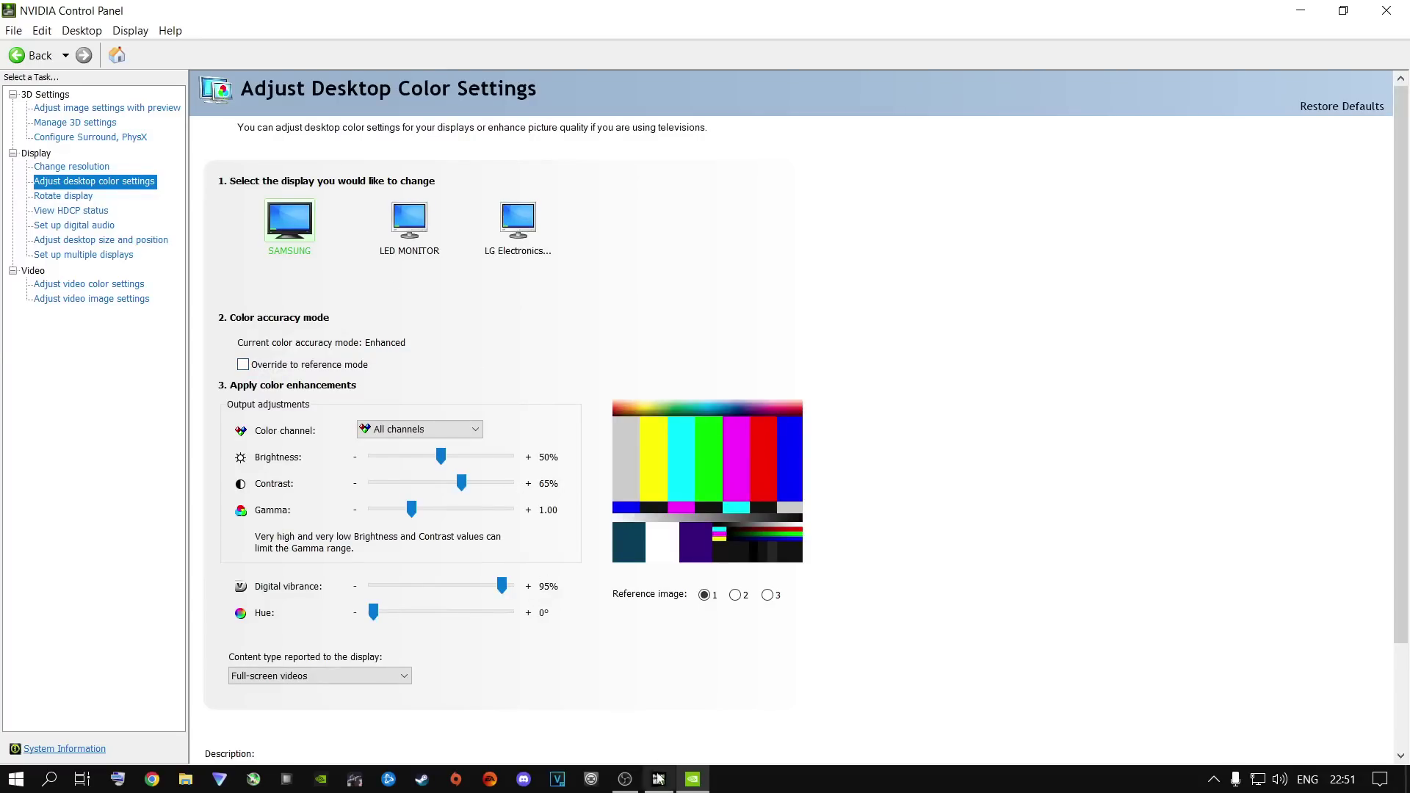
mouse_move(660, 785)
click(768, 595)
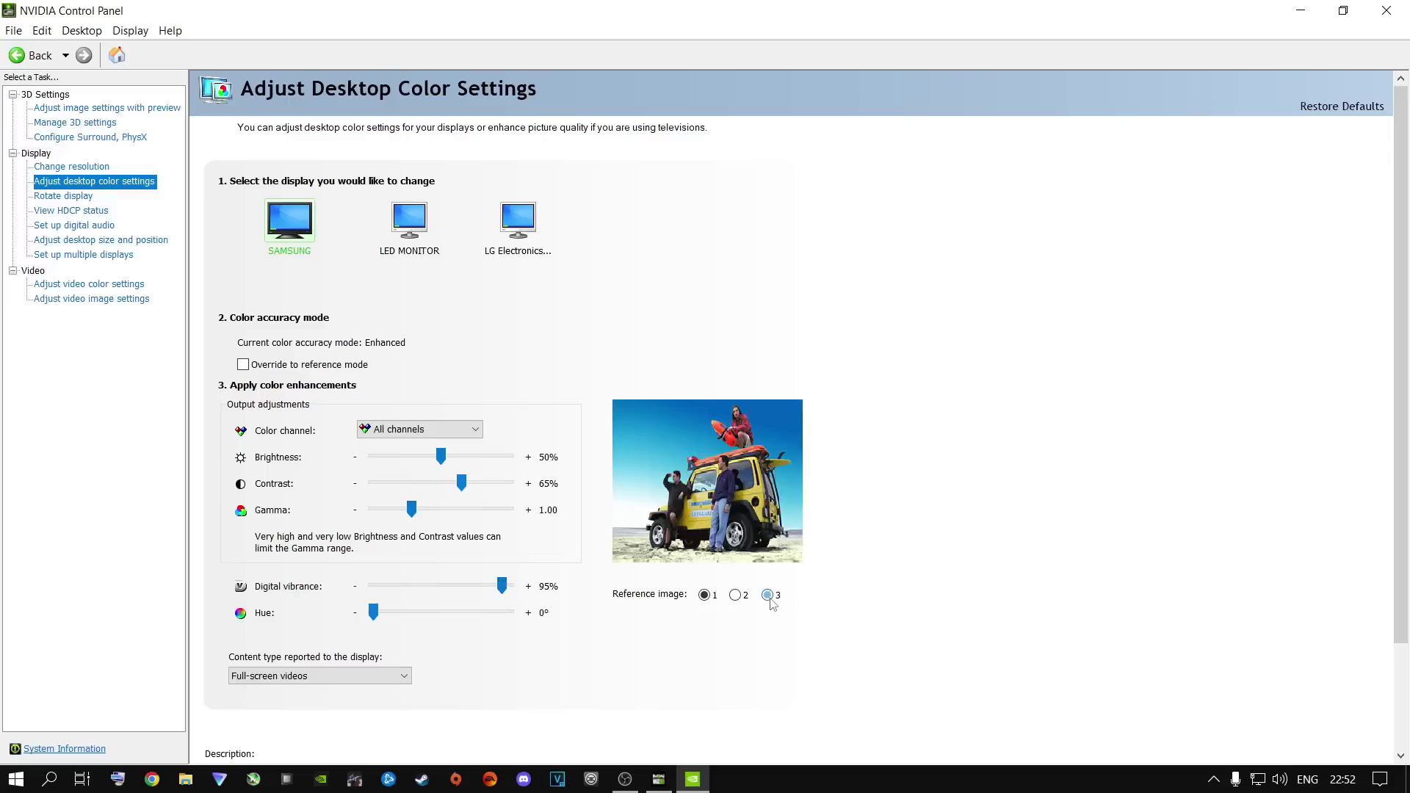
mouse_move(501, 586)
mouse_down()
mouse_move(351, 587)
mouse_move(506, 592)
mouse_up()
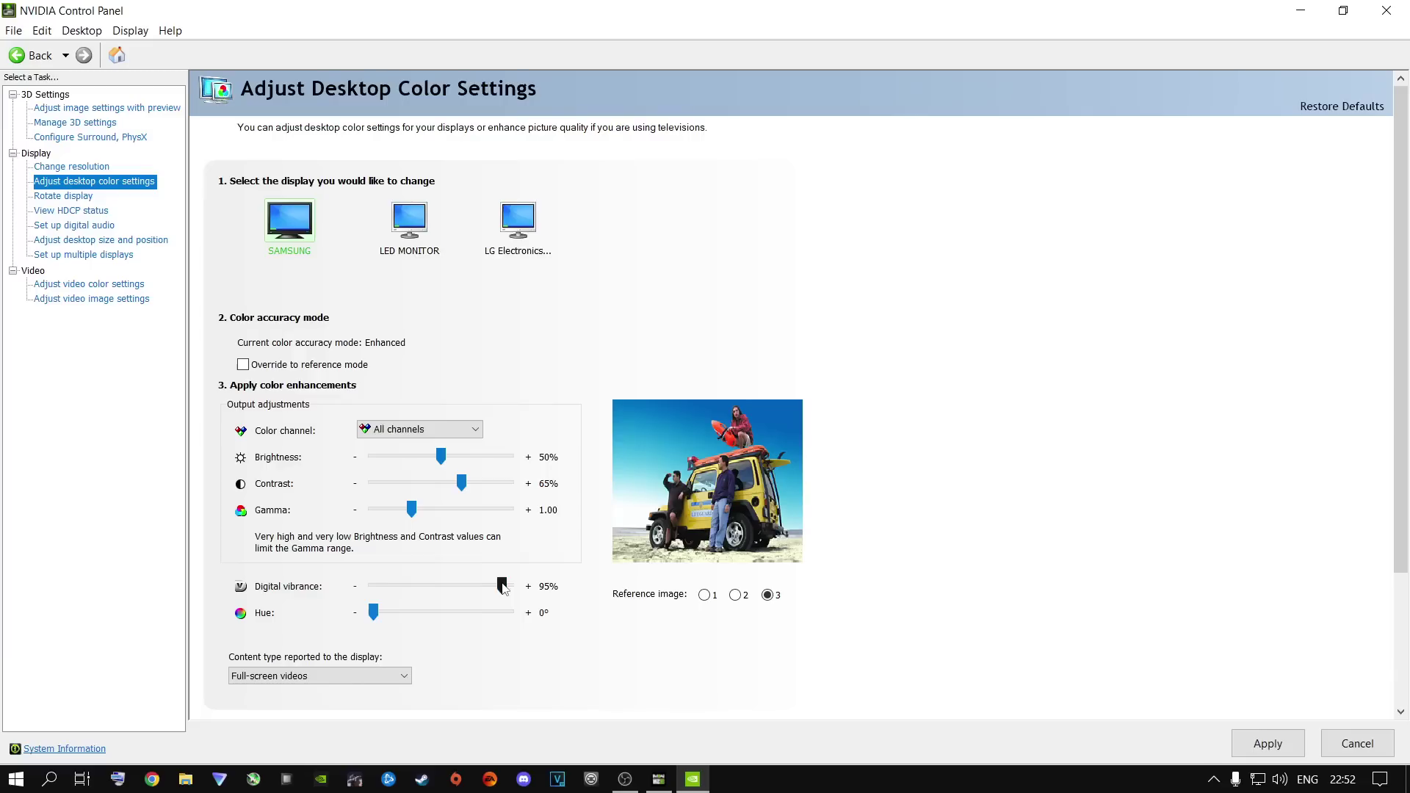
click(1263, 743)
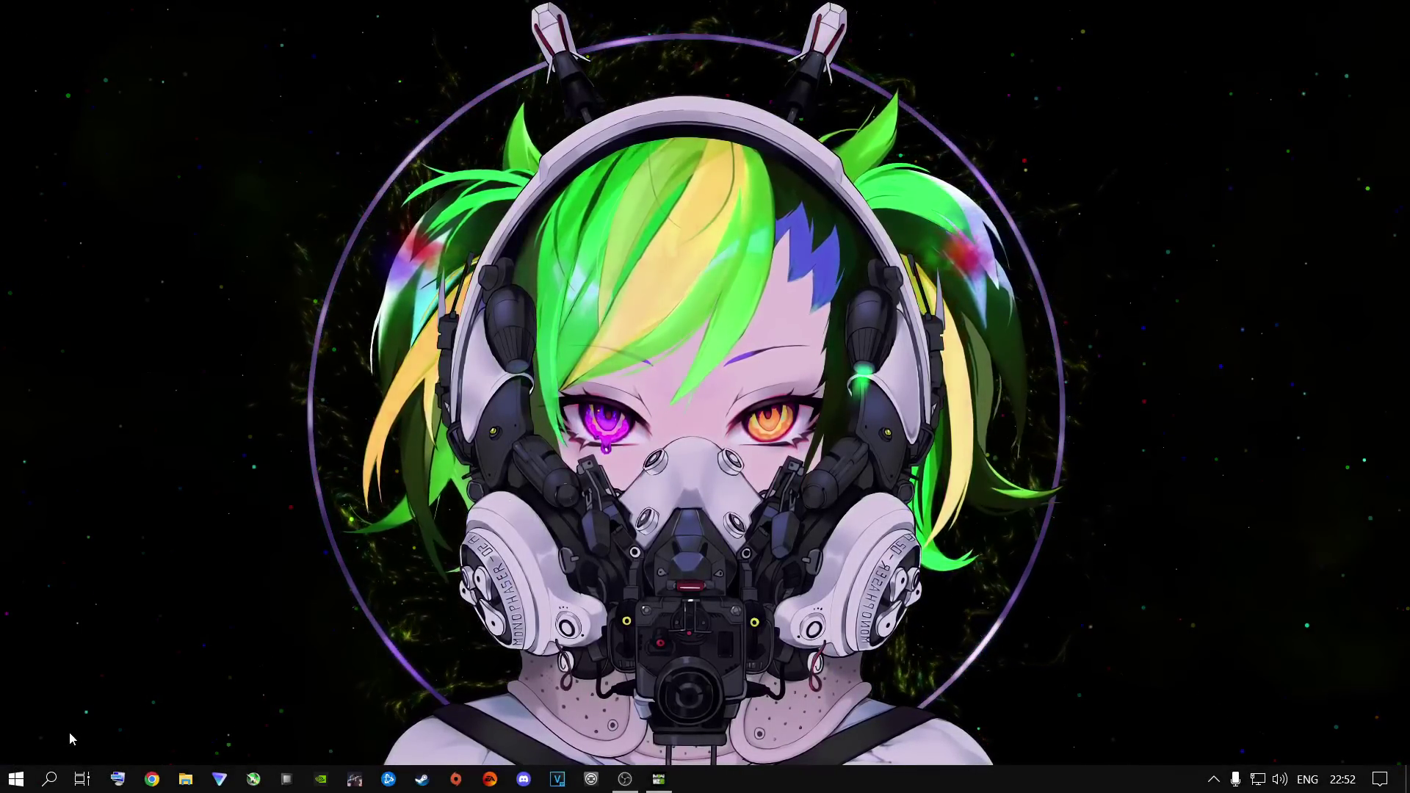
Switch to Windows Settings, check Game Mode in the Gaming section and open the related Graphics settings
click(16, 778)
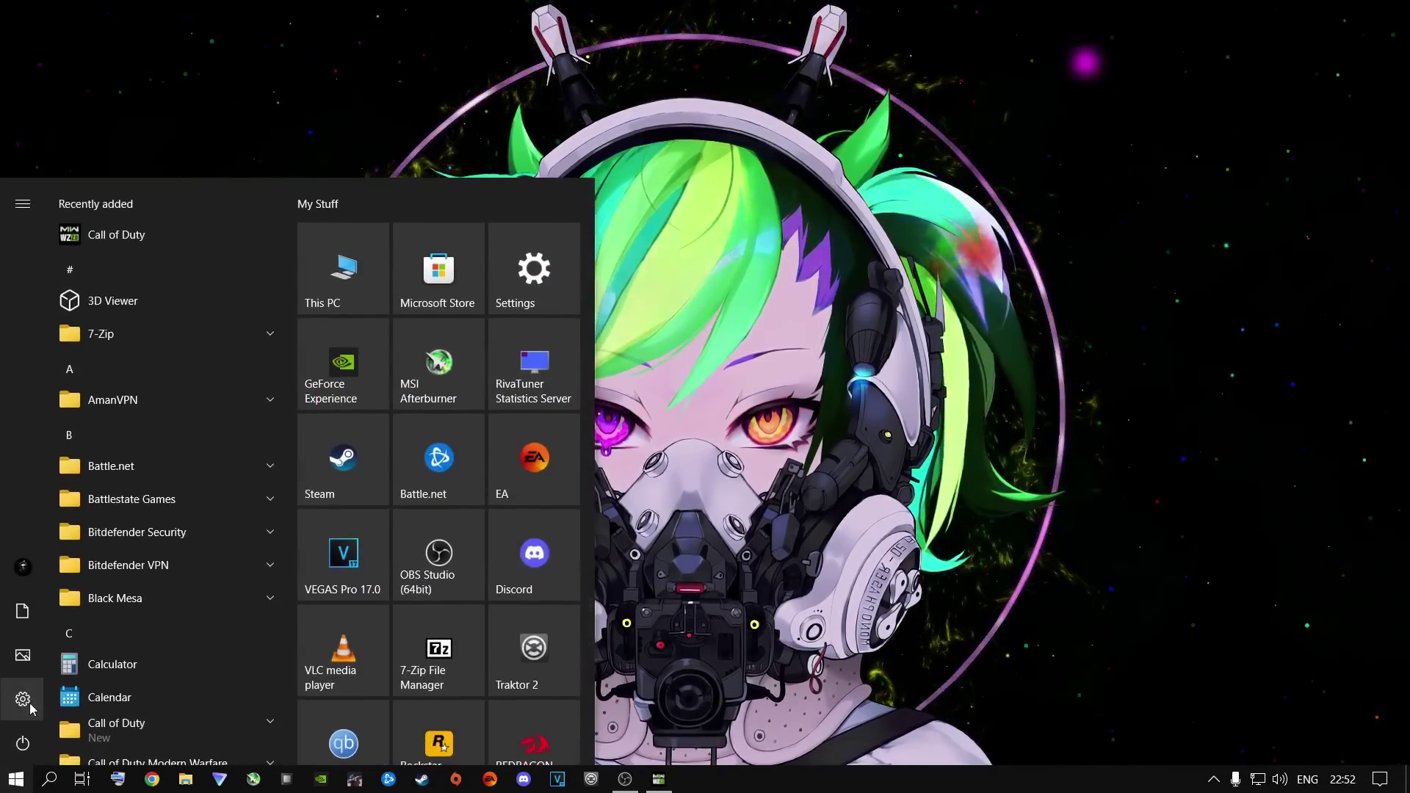
click(23, 699)
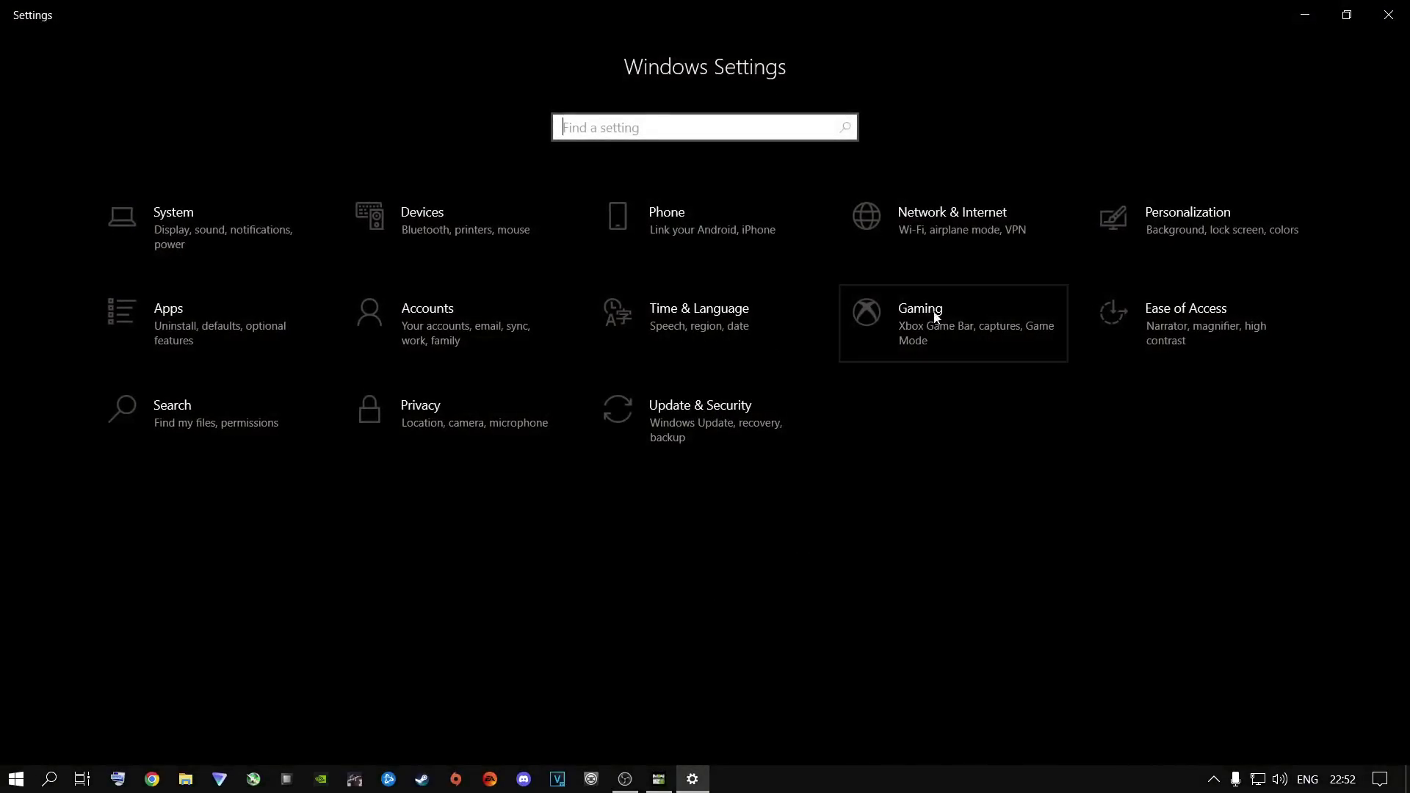
click(926, 320)
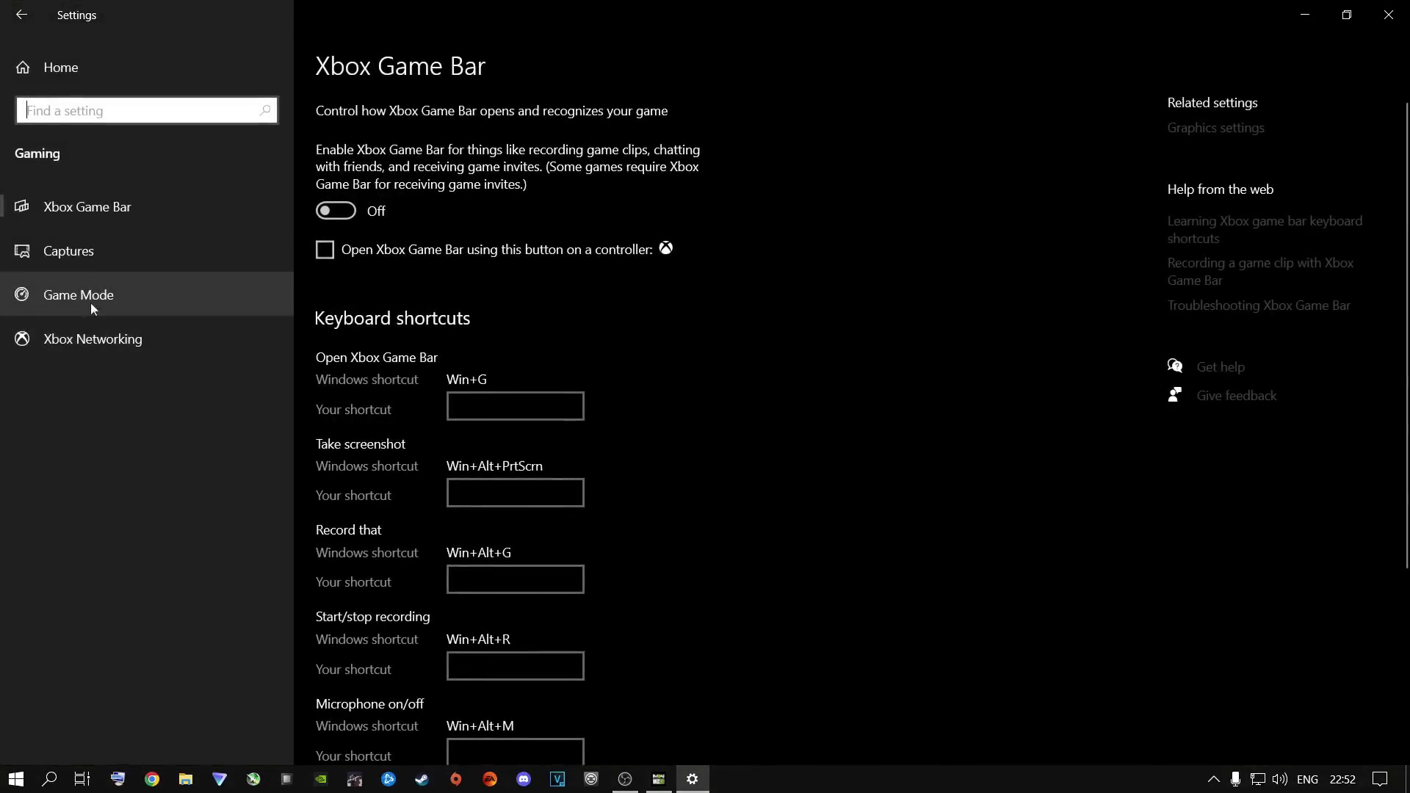
click(93, 293)
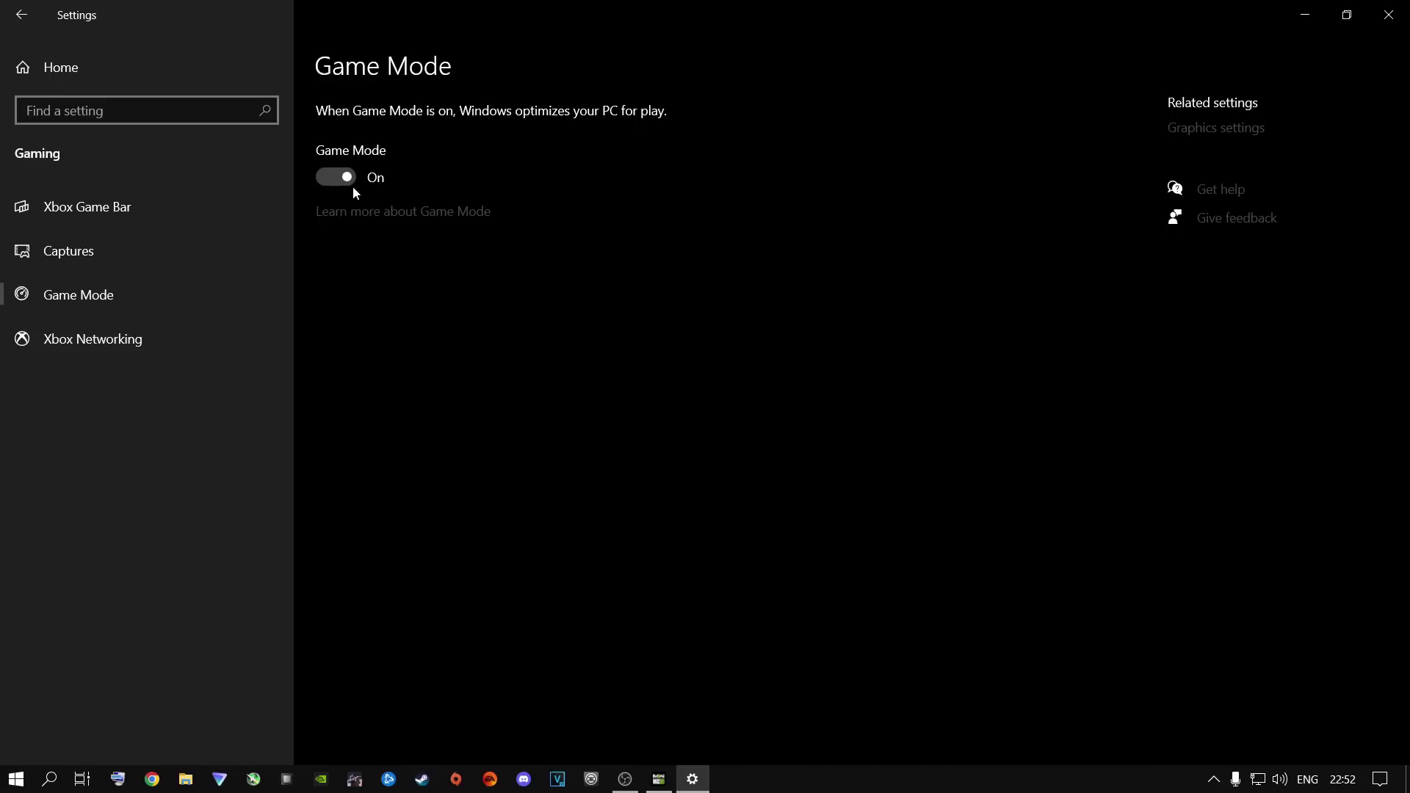
click(1208, 128)
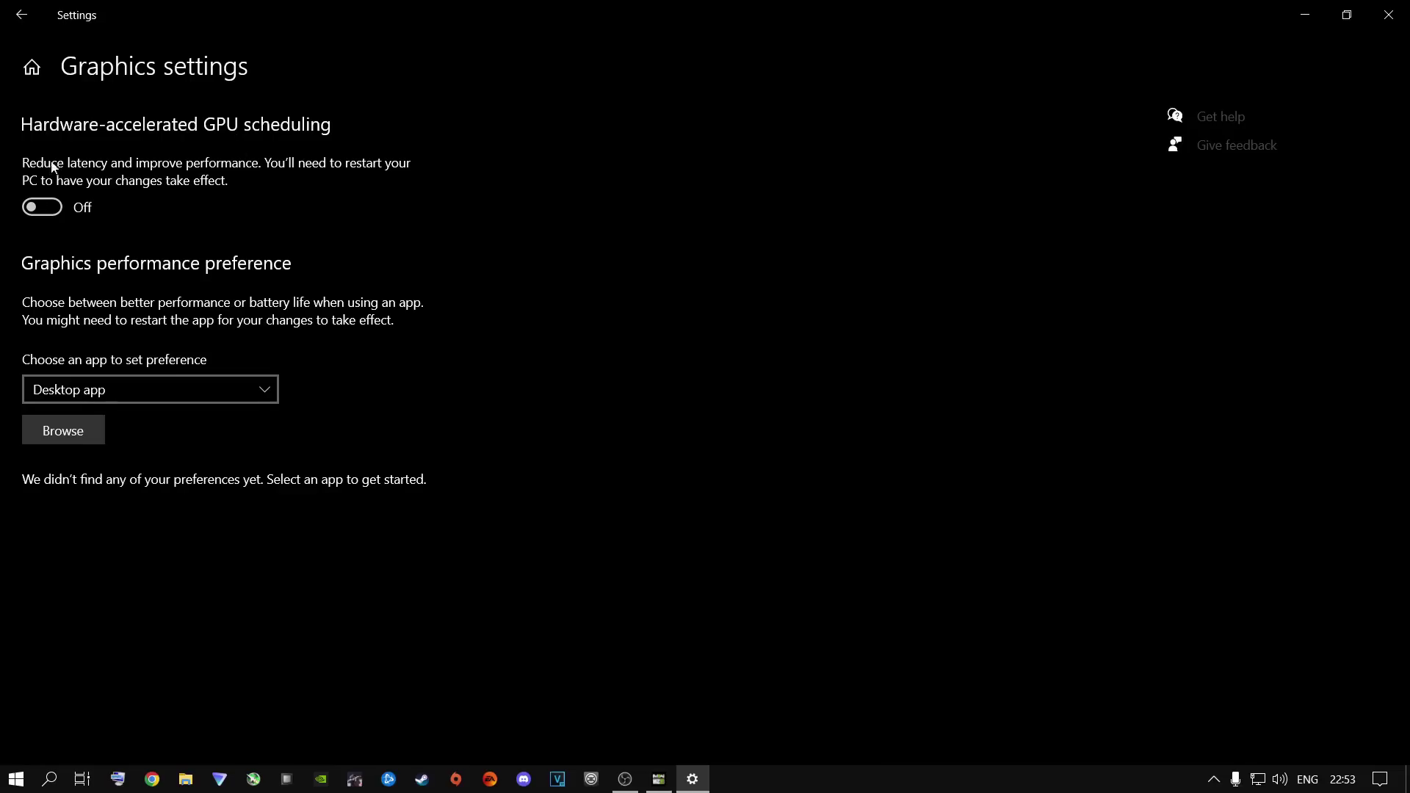
Open the Background apps permissions in the Privacy section and turn off letting apps run in the background
click(34, 70)
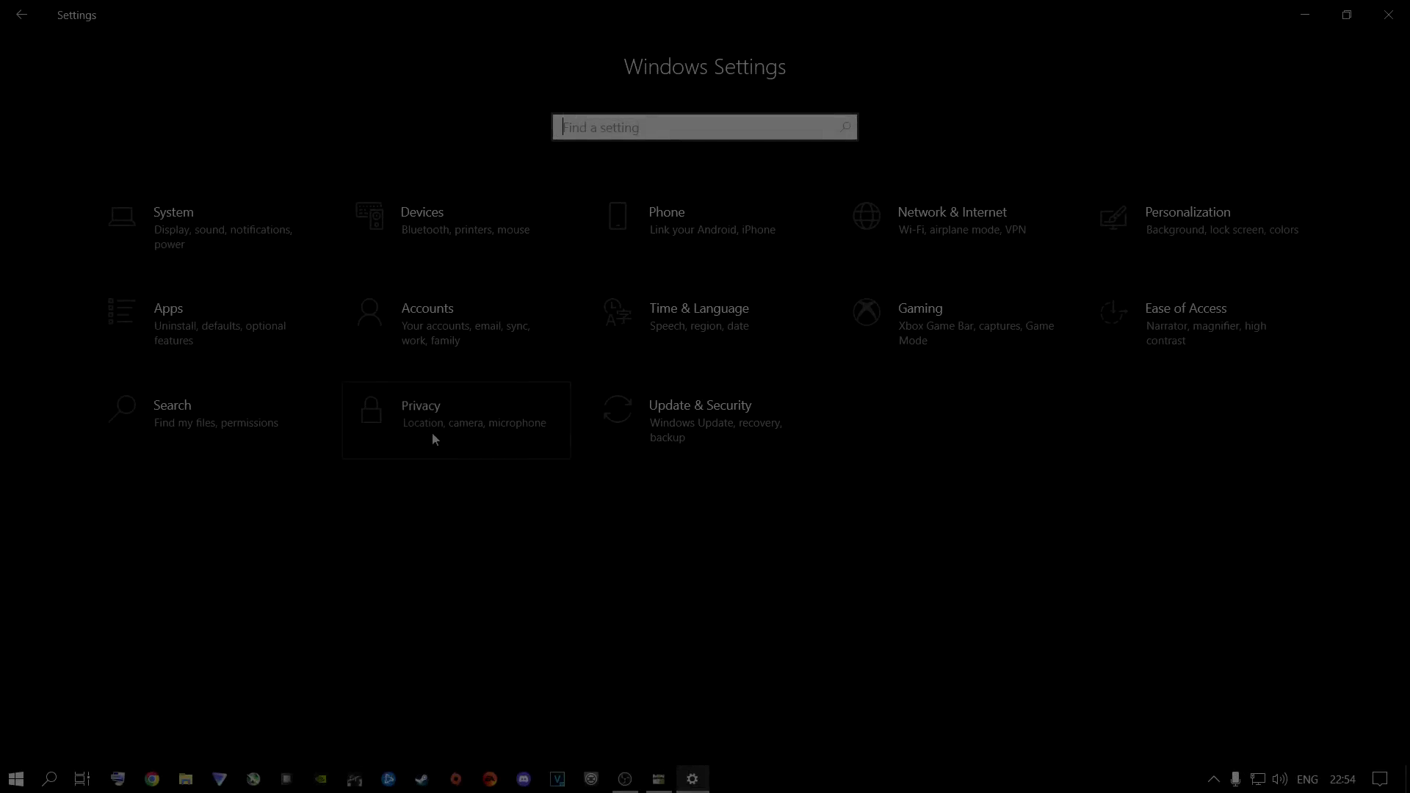
click(432, 431)
scroll(126, 482, down, 10)
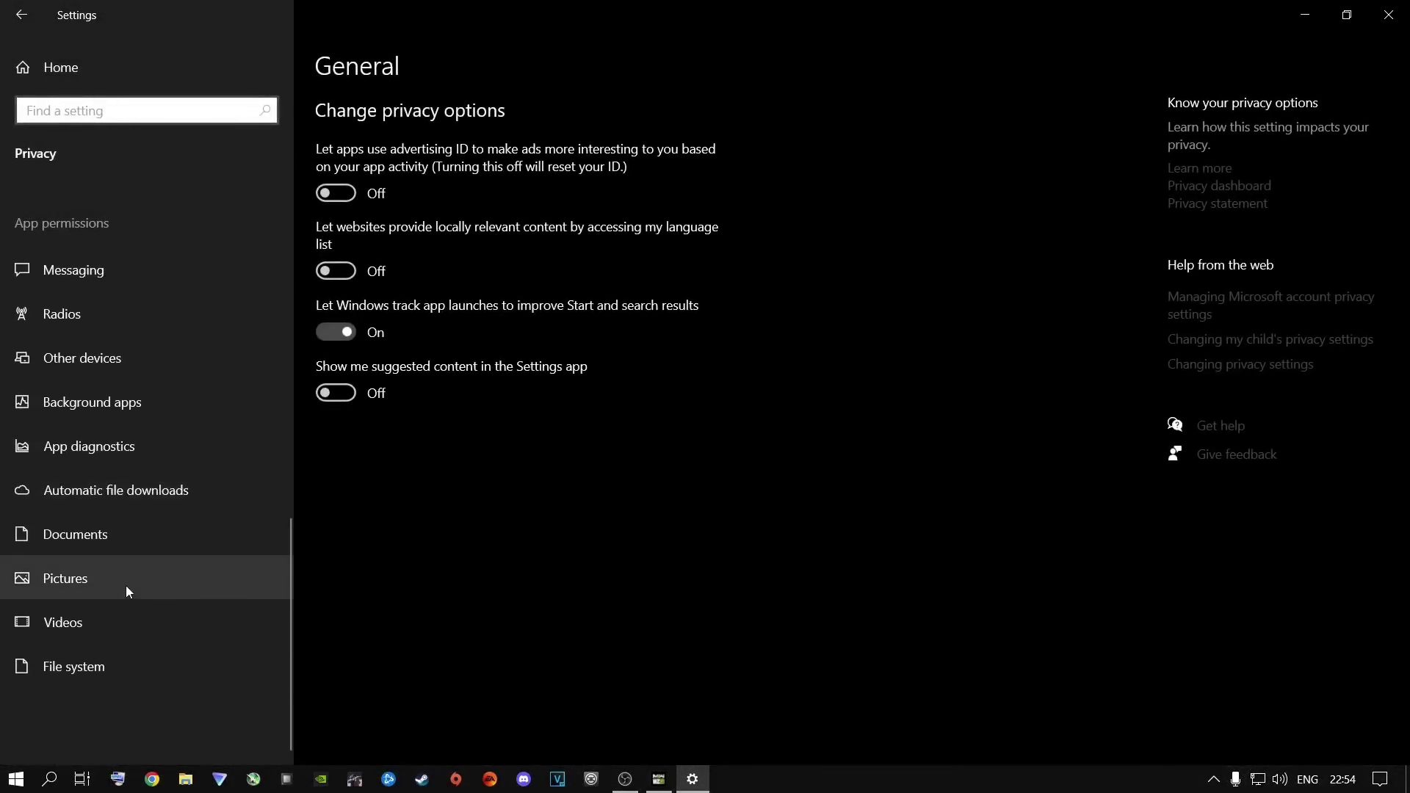
click(99, 404)
click(357, 178)
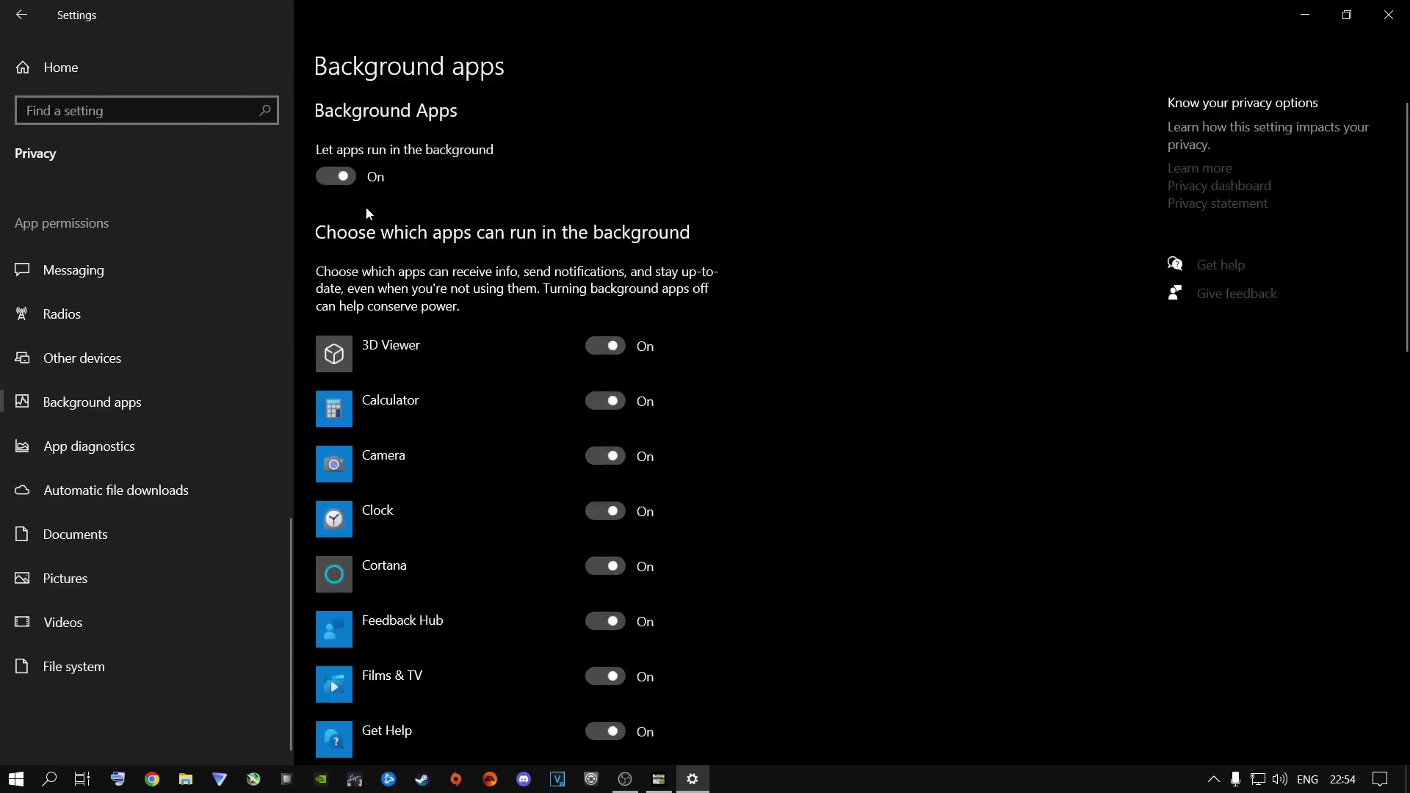
click(334, 180)
Review the full list of individual apps under Background apps, and close the Settings window
scroll(457, 422, down, 15)
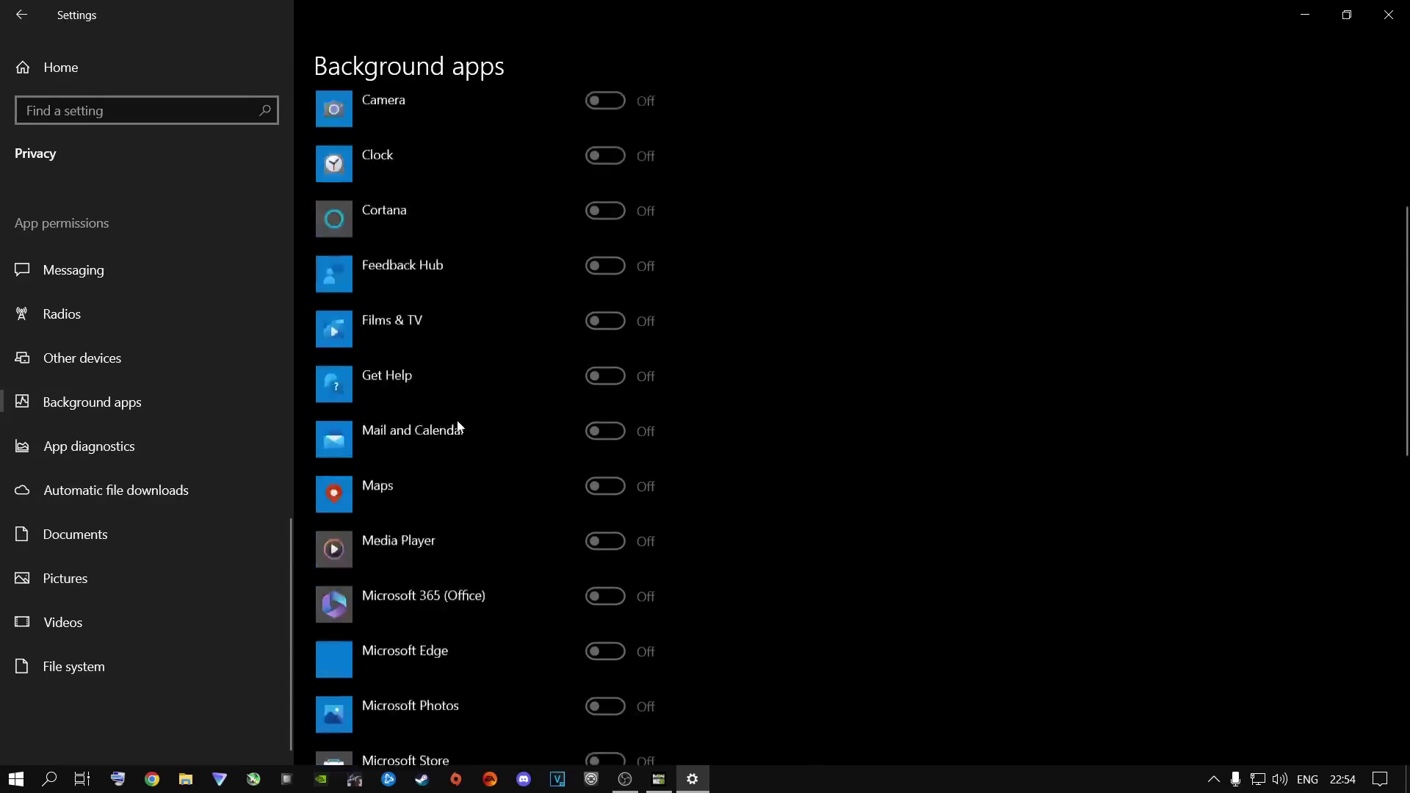
scroll(458, 421, up, 15)
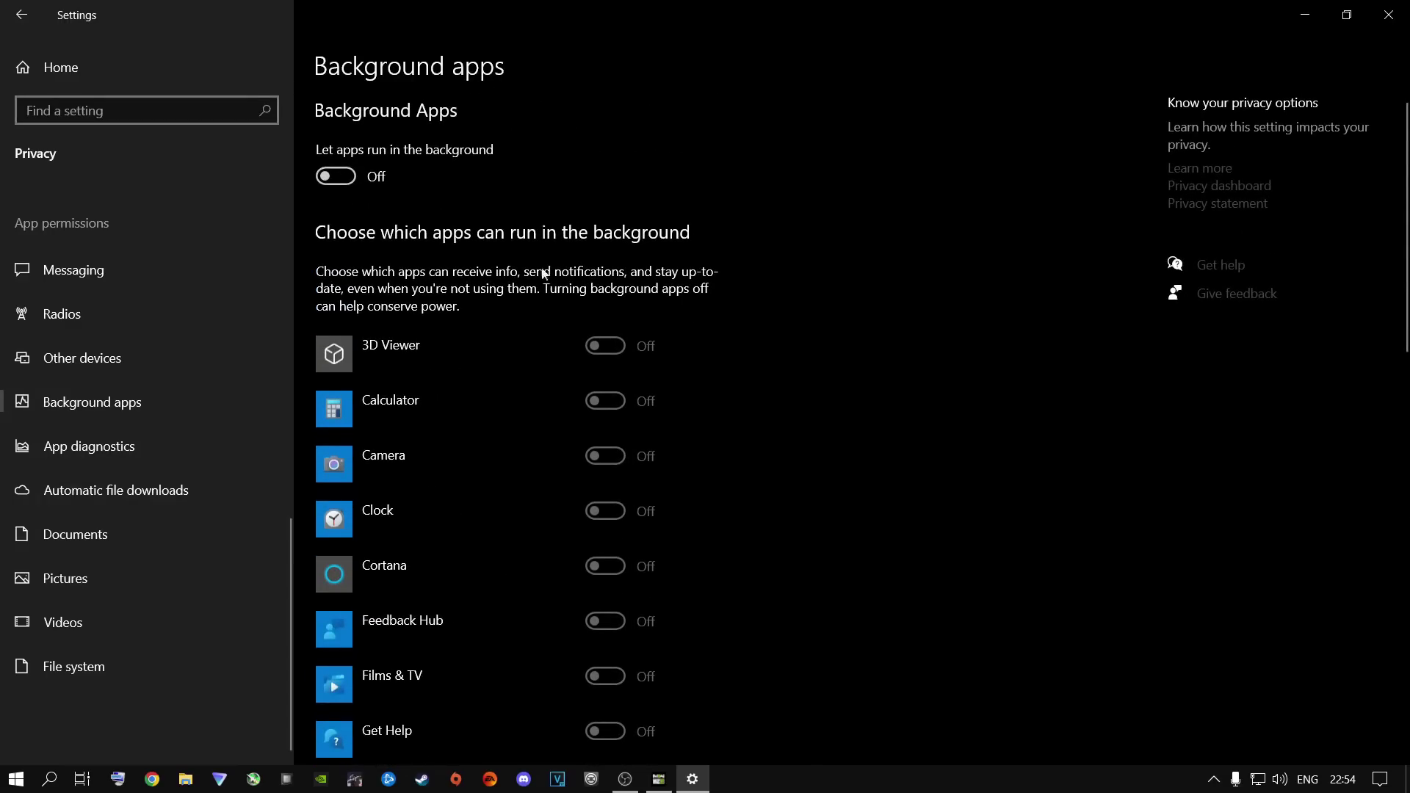
scroll(478, 463, down, 15)
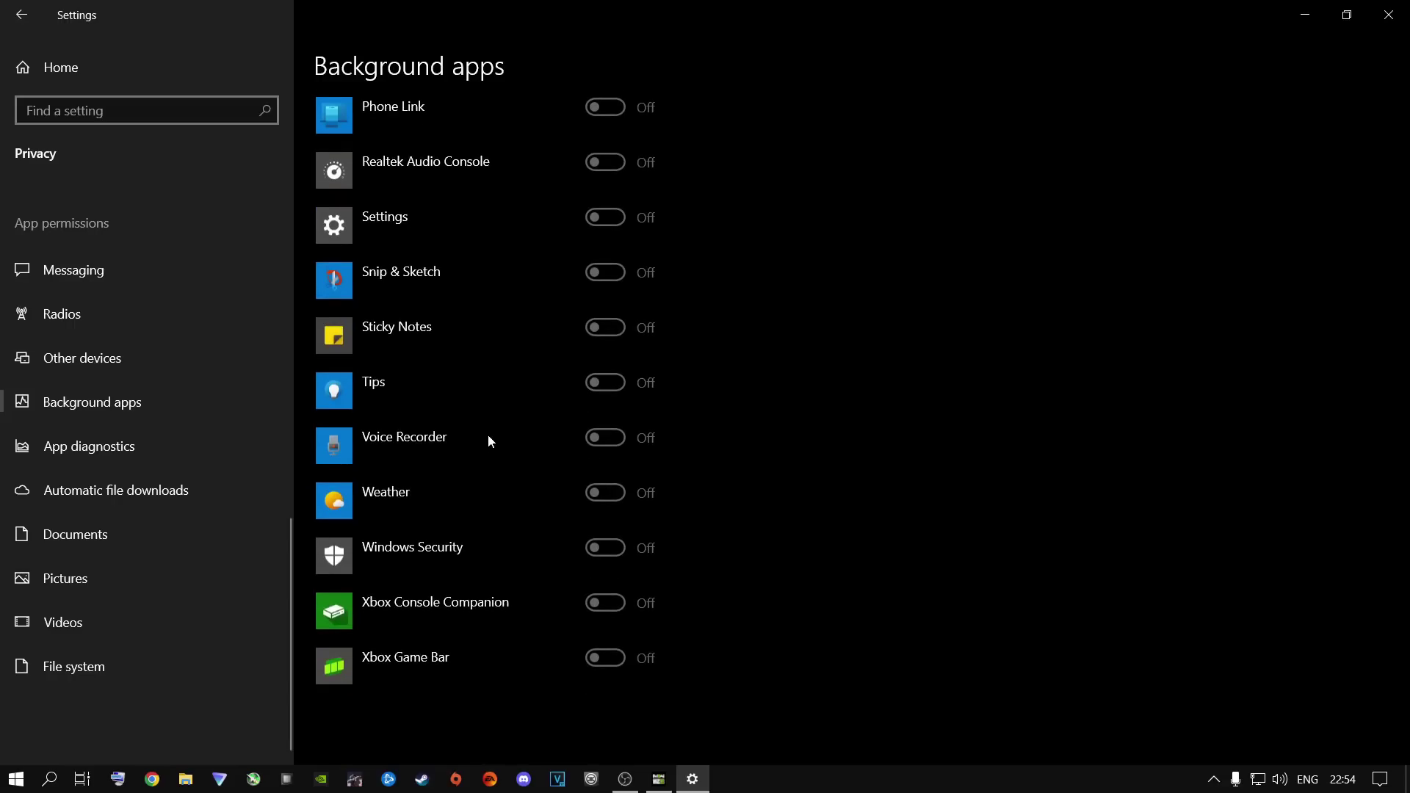
scroll(469, 473, up, 15)
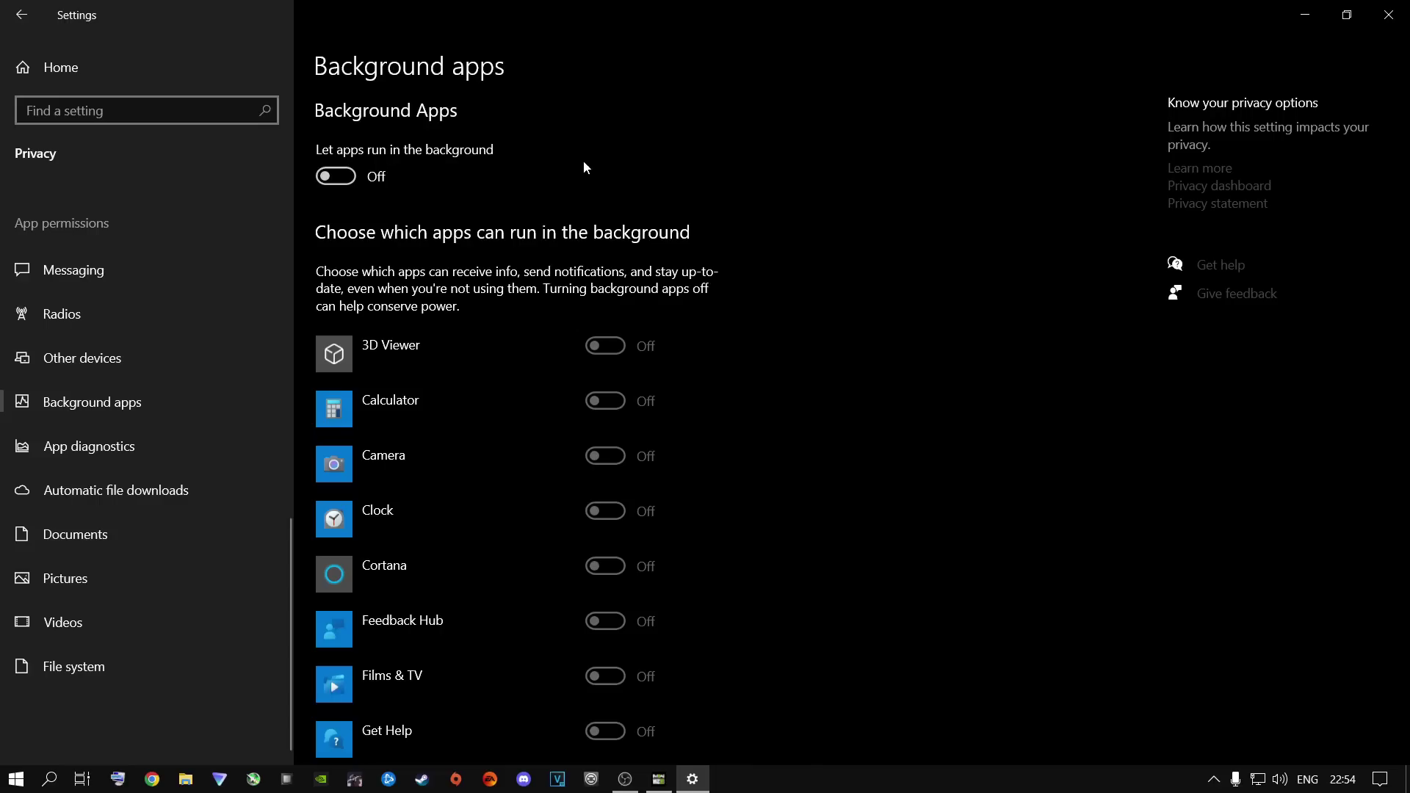
scroll(466, 434, down, 15)
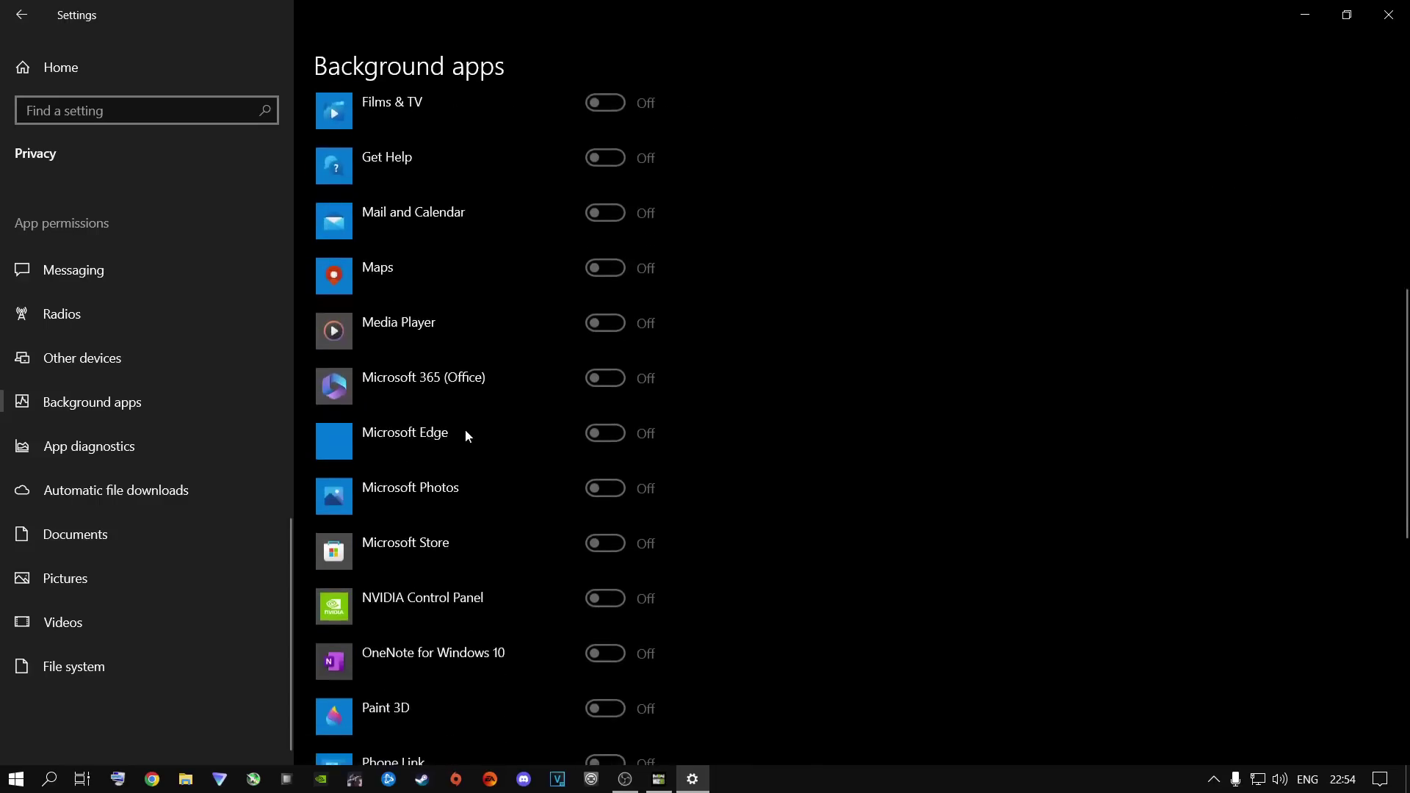
scroll(465, 437, up, 15)
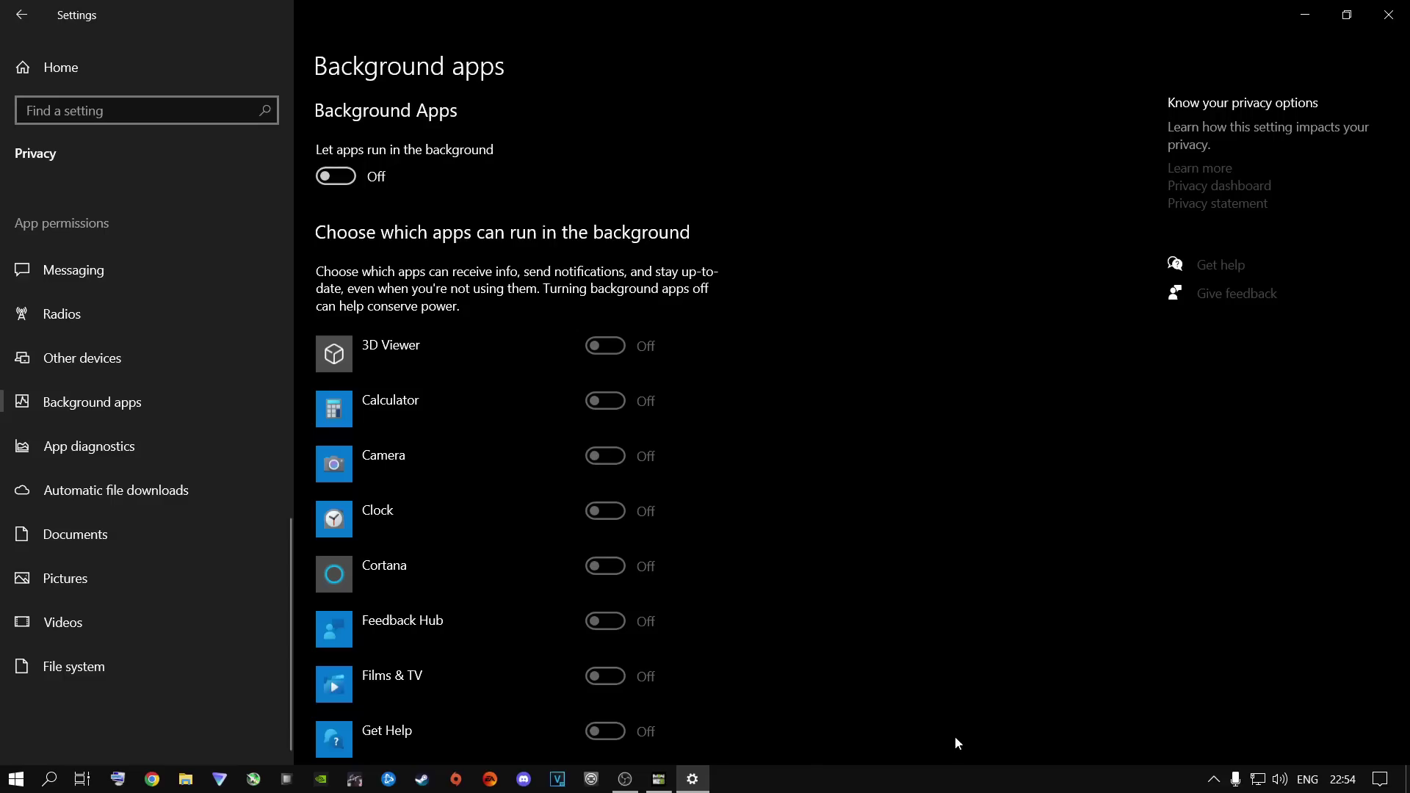
scroll(422, 487, down, 10)
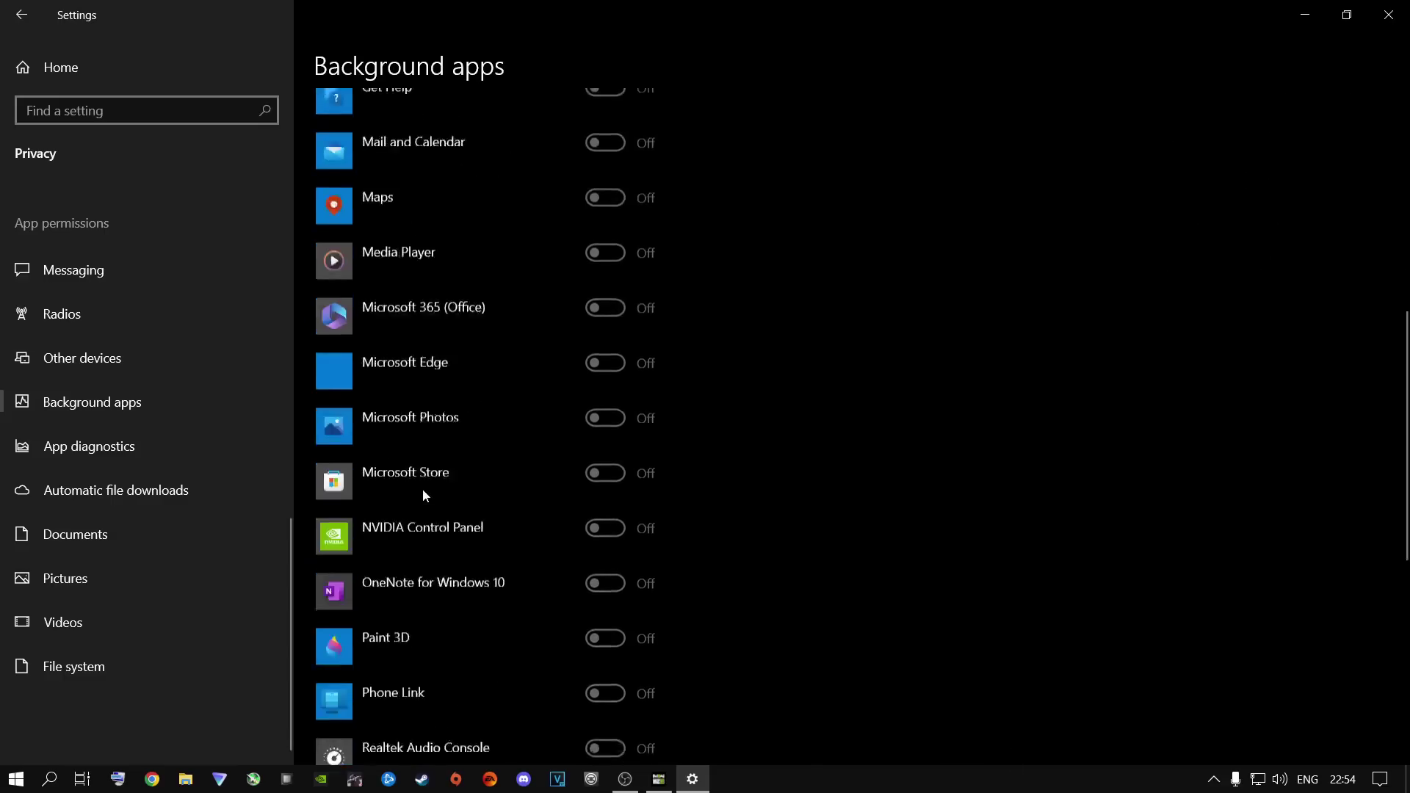
scroll(425, 514, up, 10)
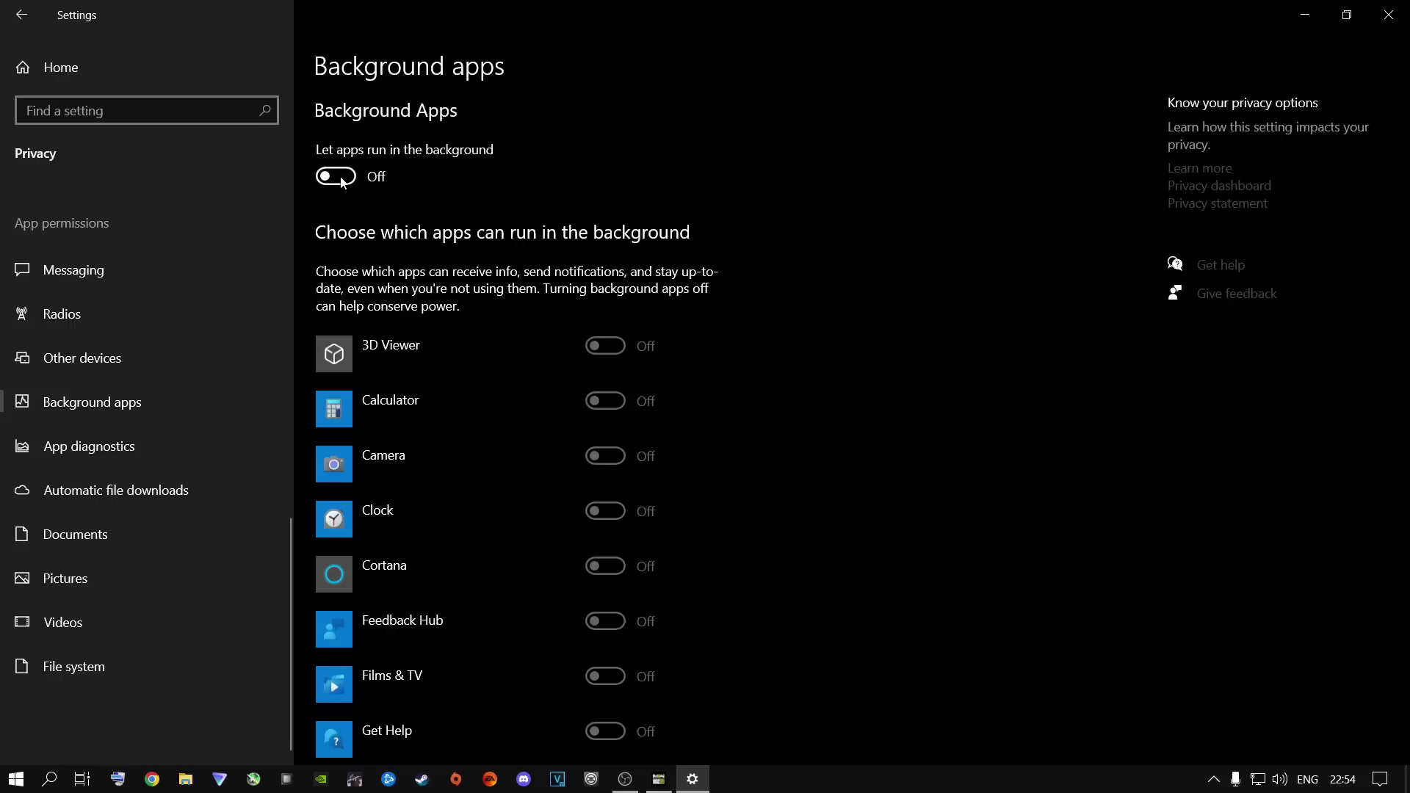
click(1388, 15)
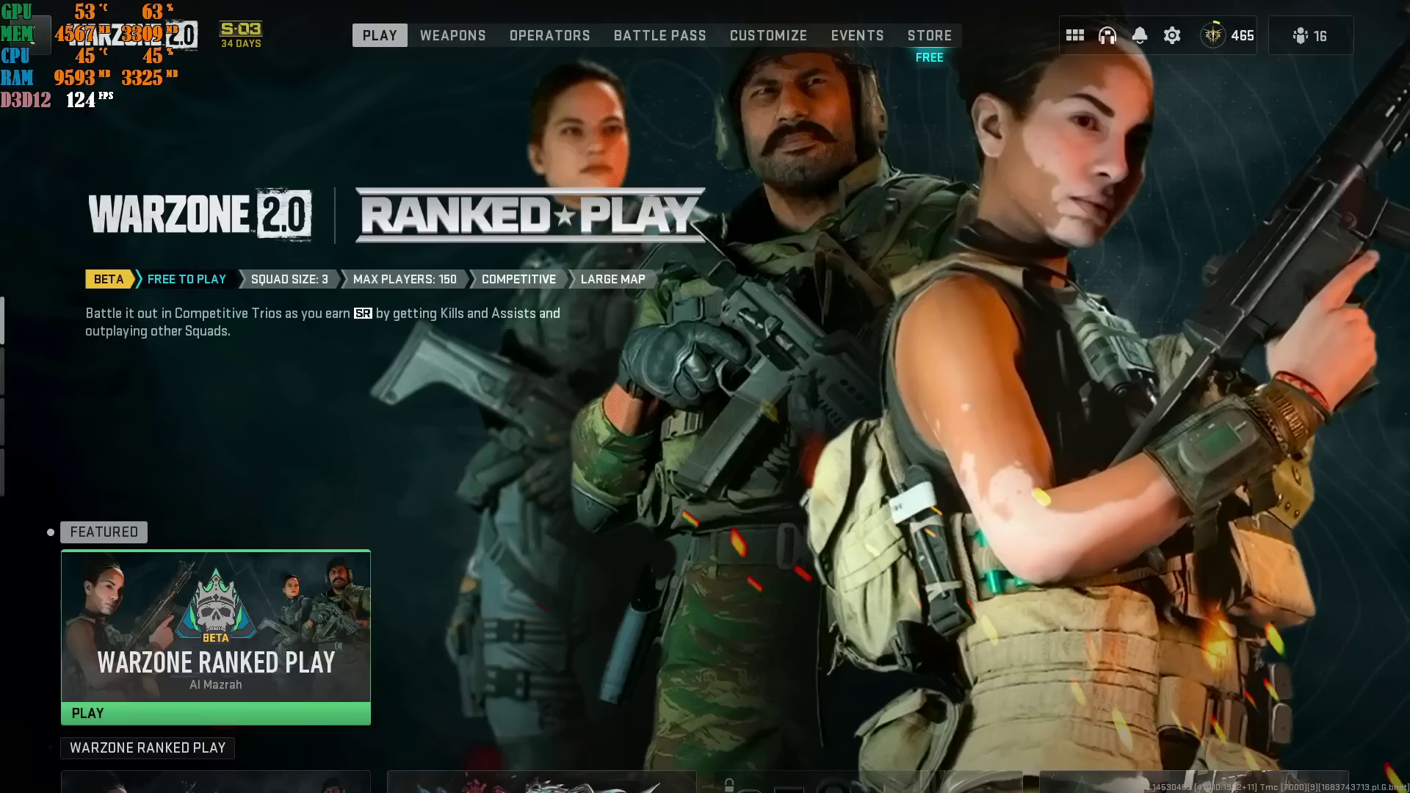
Switch to Warzone 2.0, open the graphics Quality settings, expand the Intel XeSS upscaling options and review the detail and texture settings
click(1182, 36)
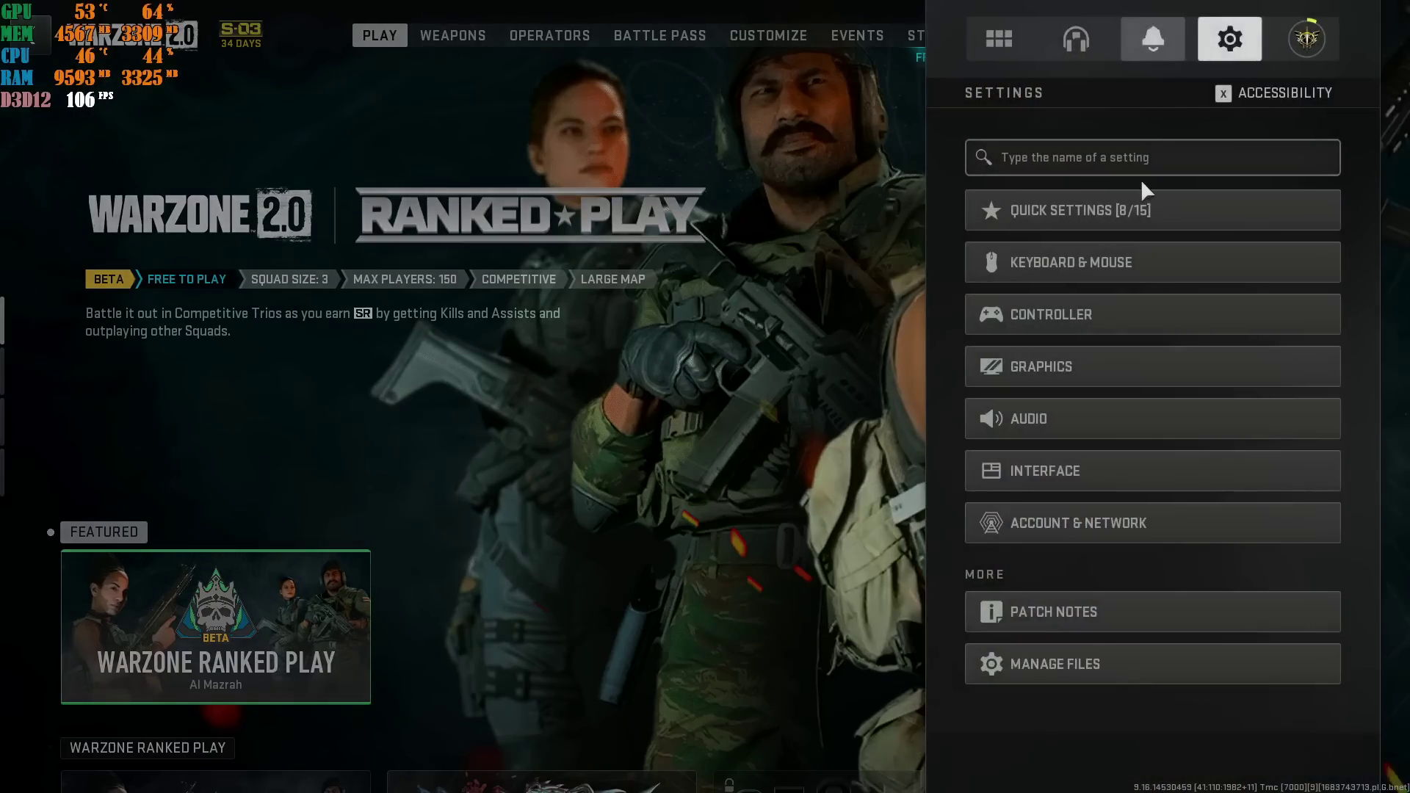
click(1057, 365)
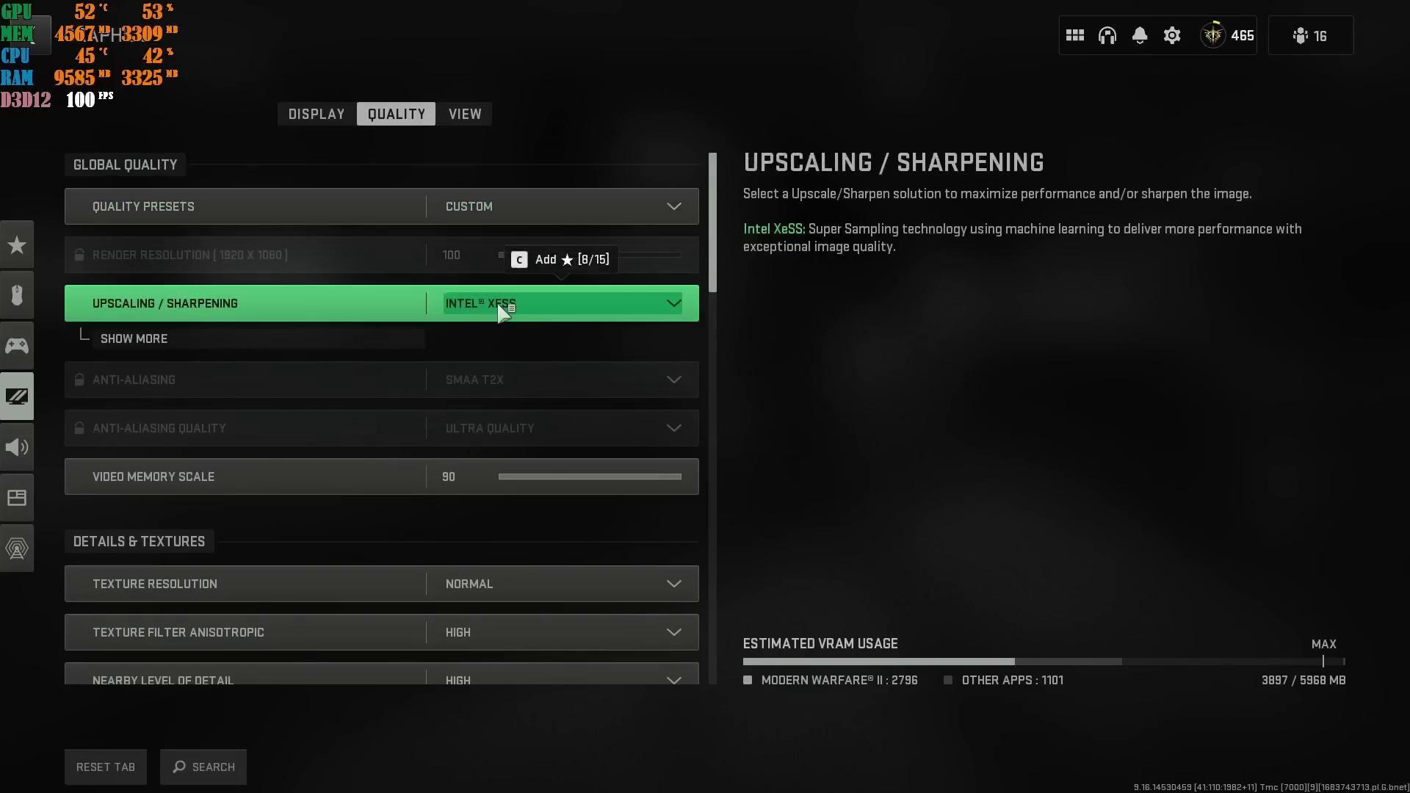
click(383, 334)
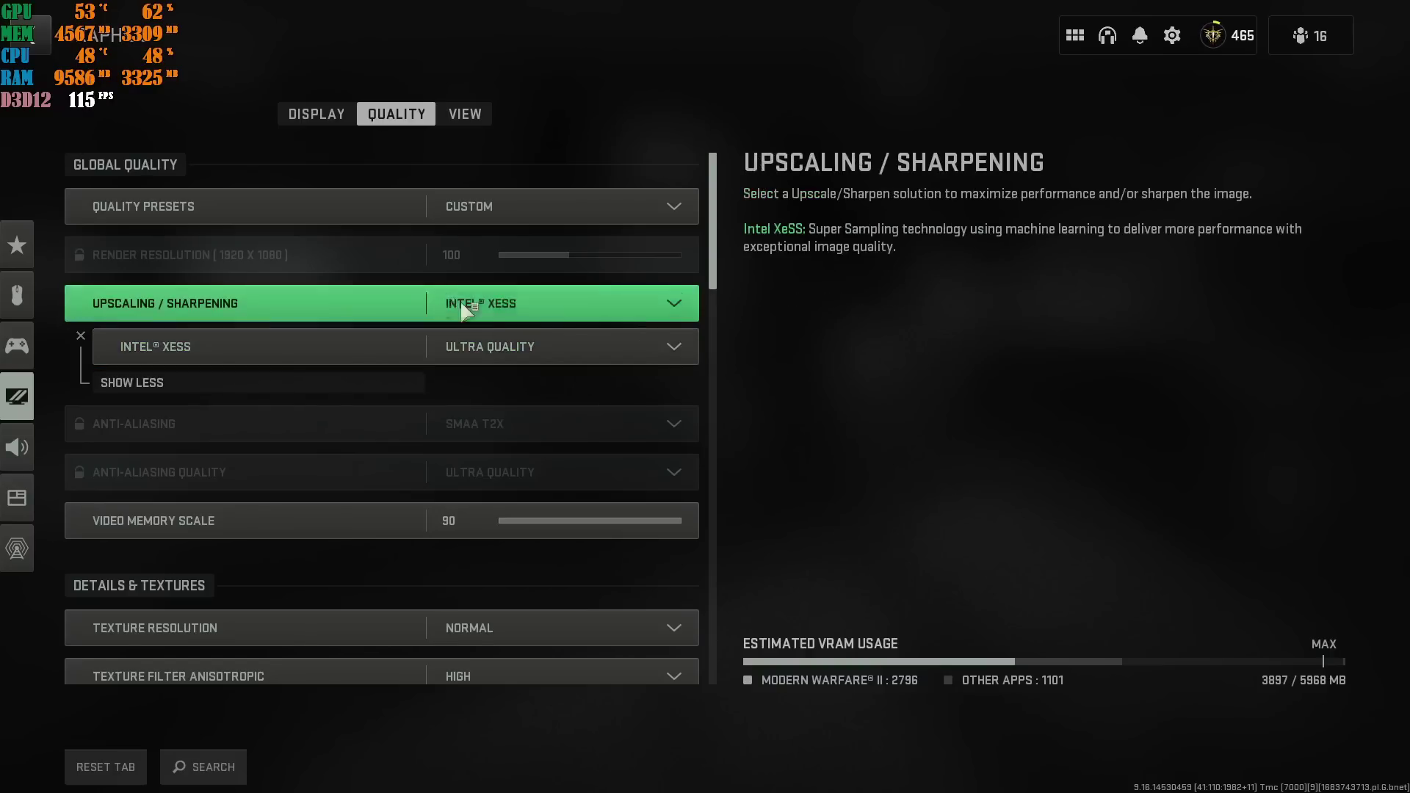
scroll(557, 320, down, 1)
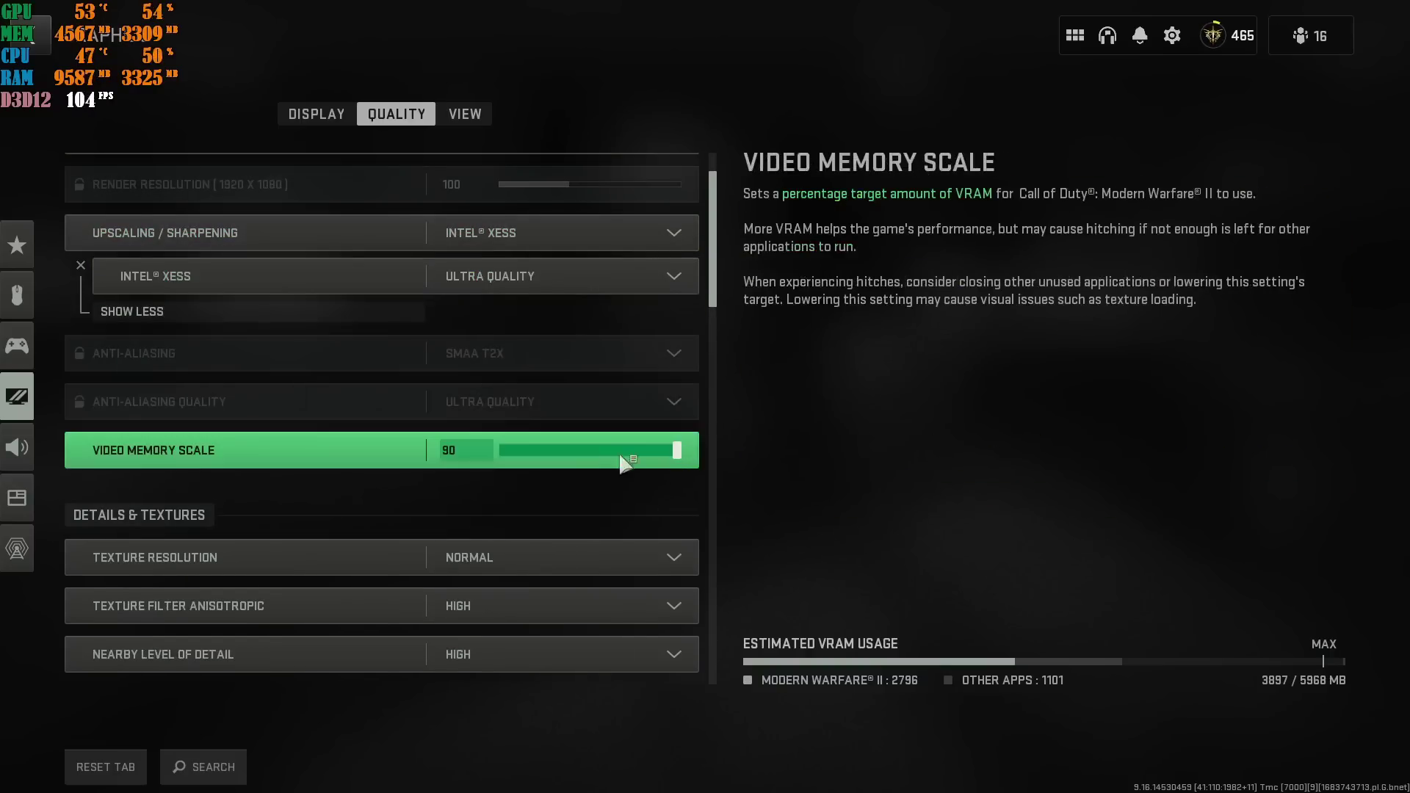
scroll(665, 463, down, 1)
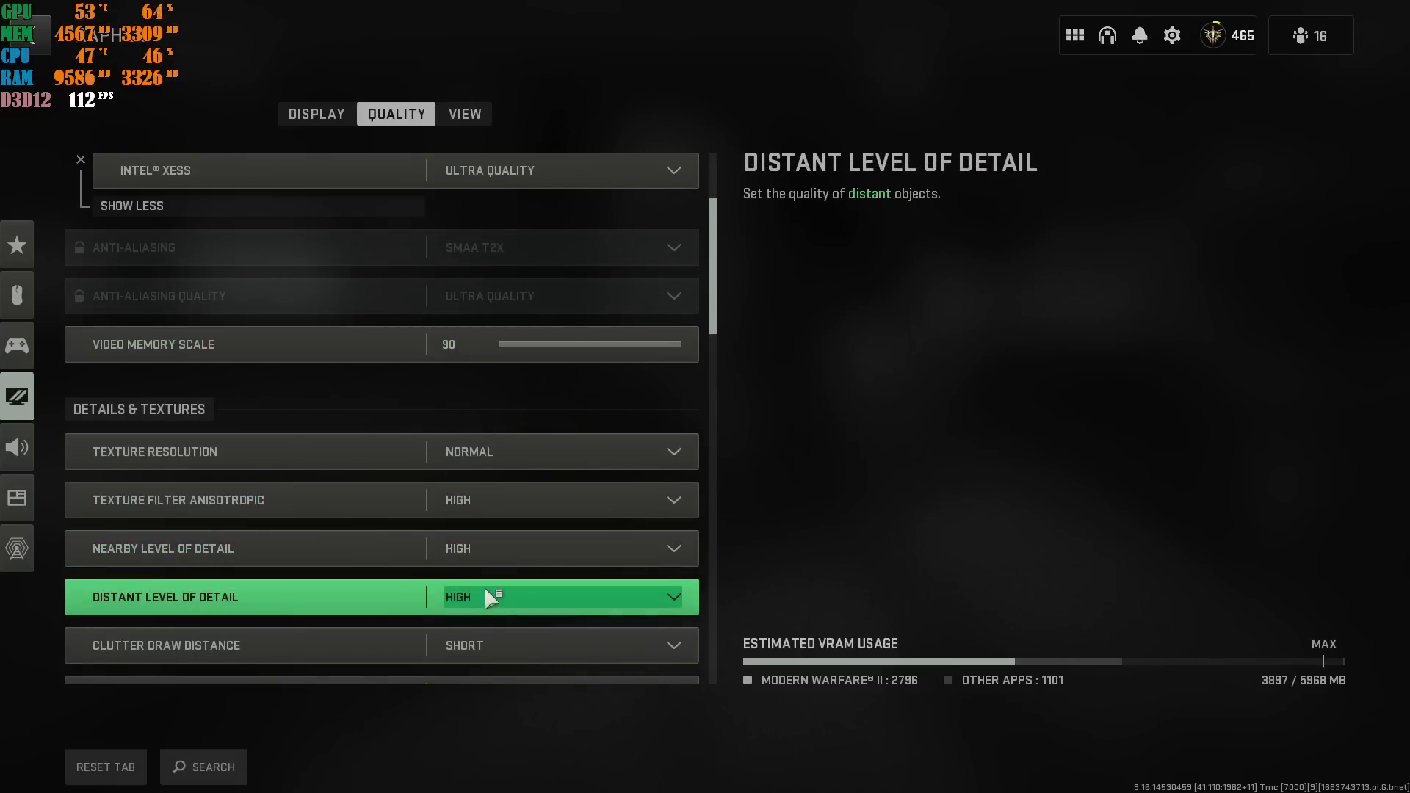
scroll(487, 592, up, 2)
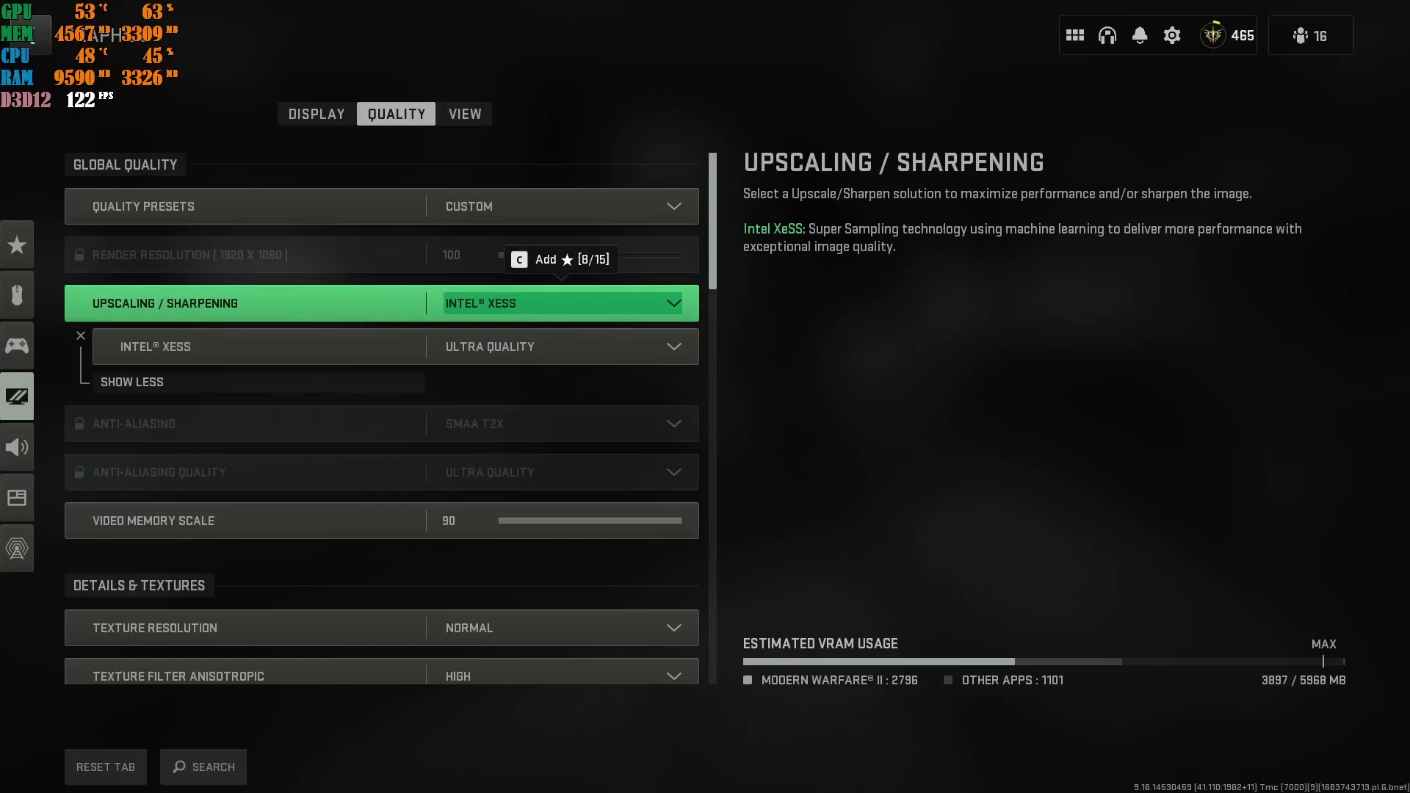
Set Upscaling / Sharpening to NVIDIA DLSS, trying the Balanced preset before choosing Quality
click(539, 298)
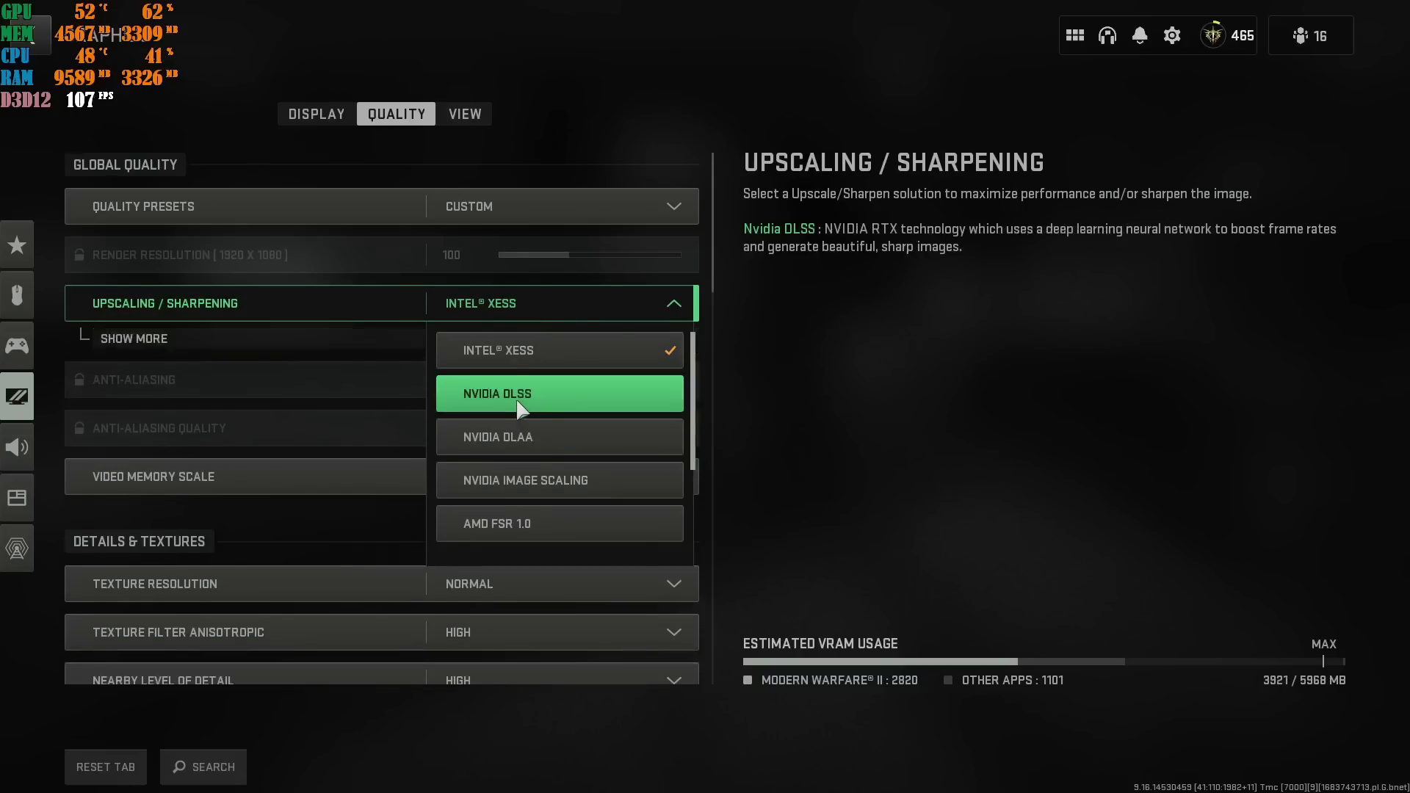
click(519, 404)
click(376, 334)
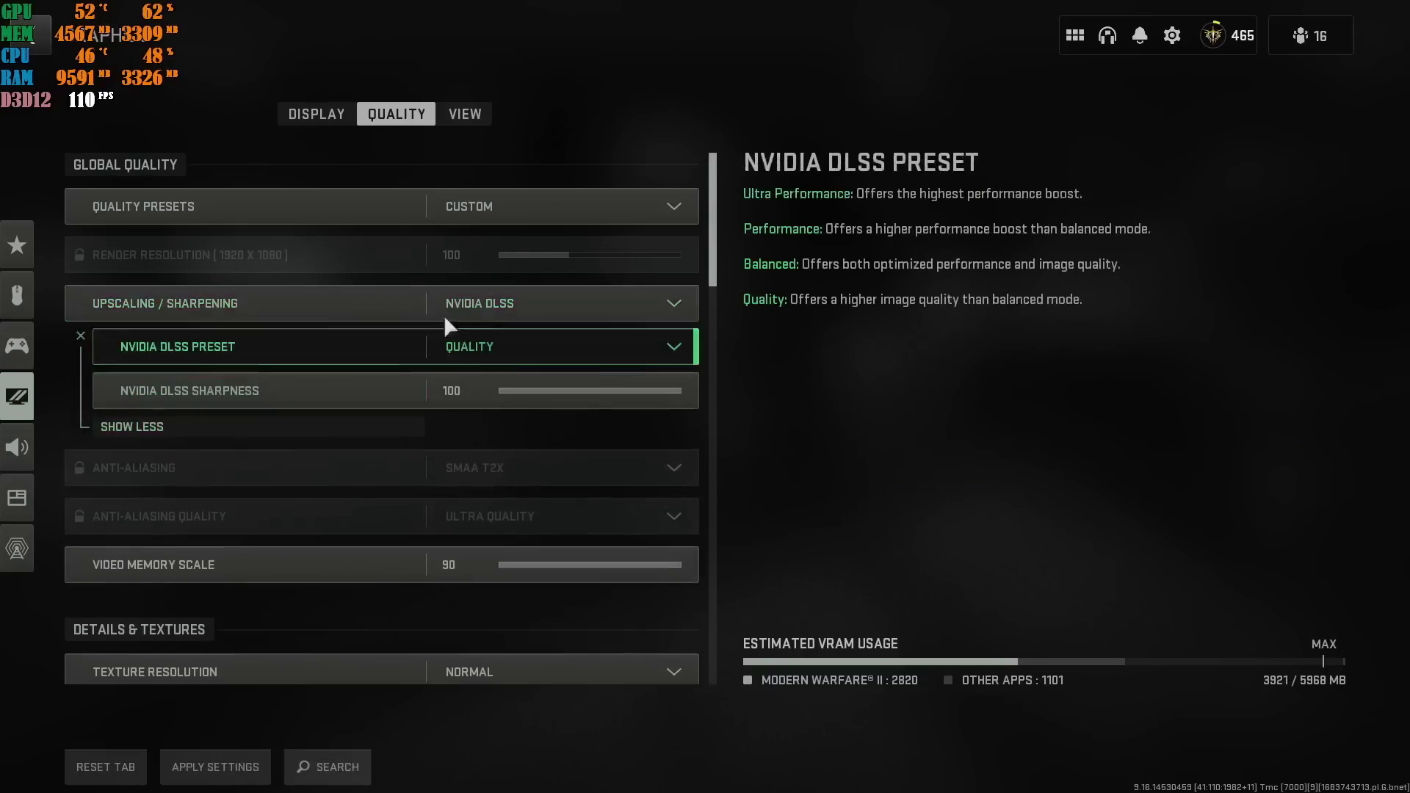
click(530, 354)
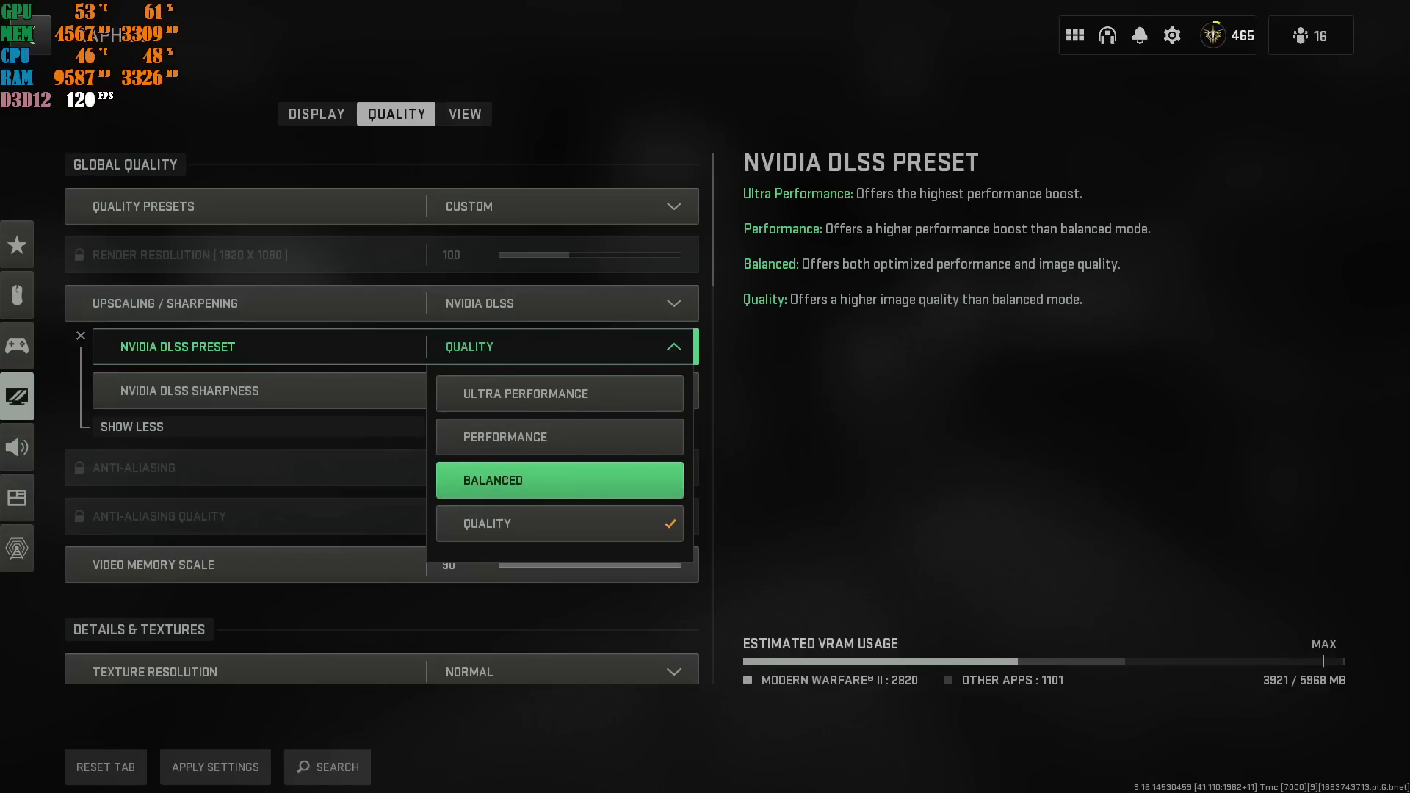
click(508, 485)
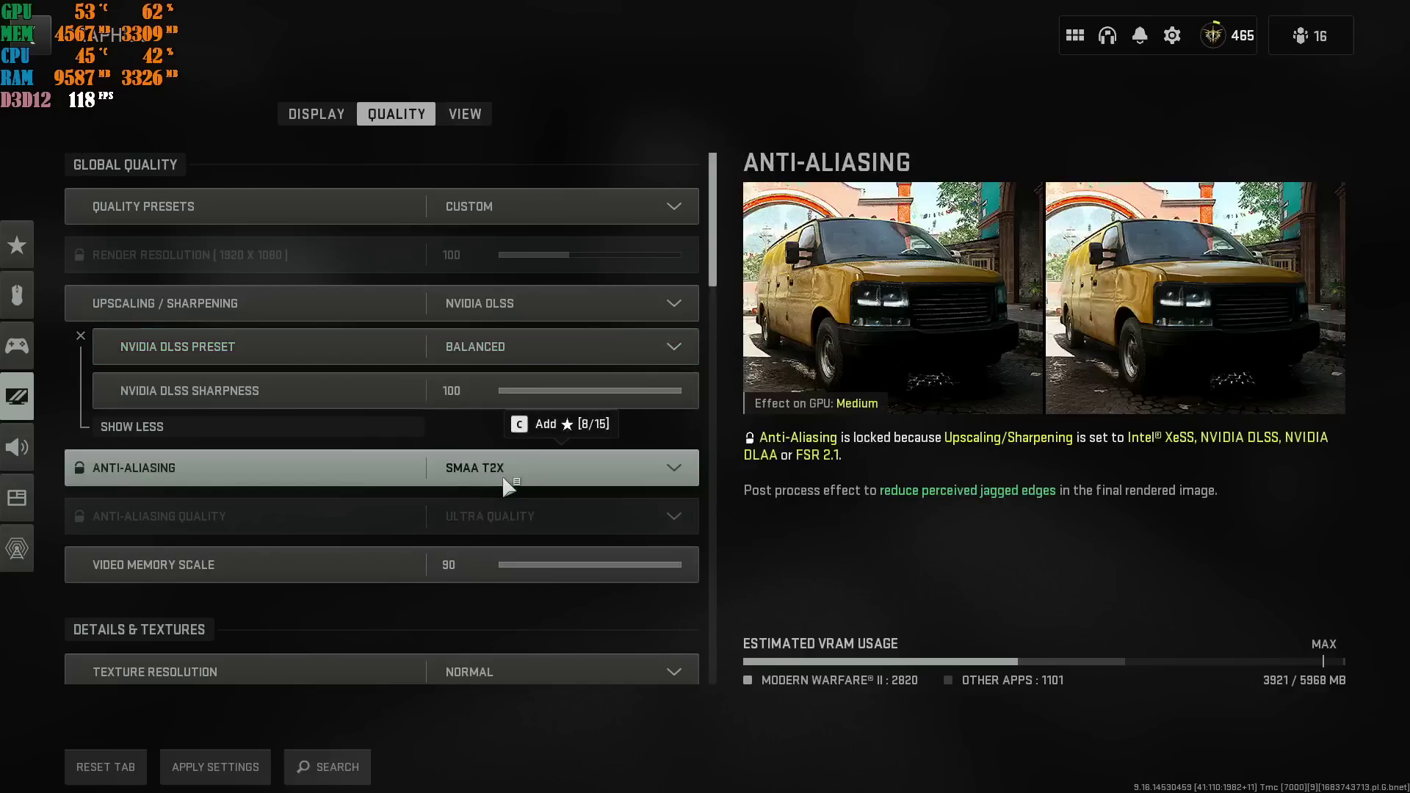
click(483, 342)
click(479, 523)
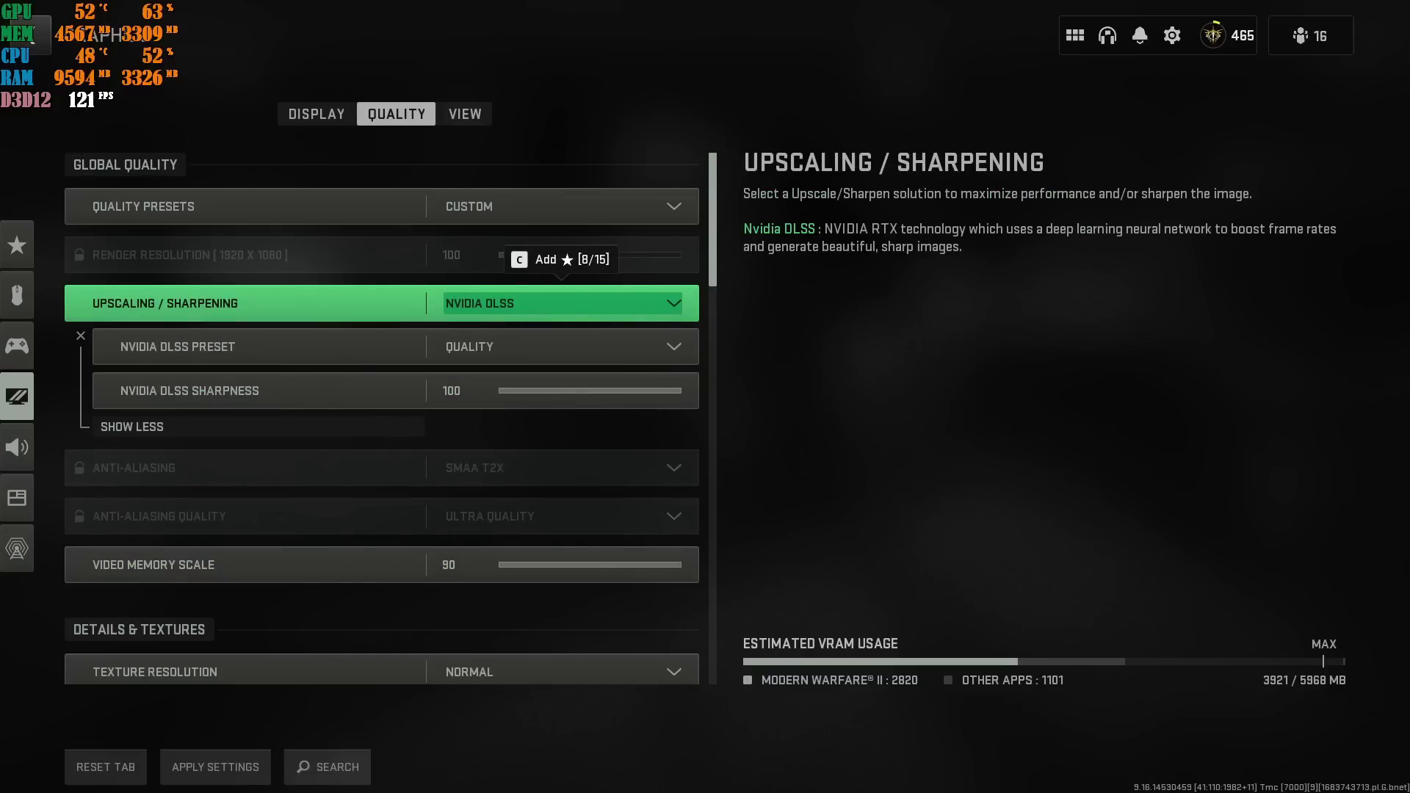
Change Upscaling / Sharpening to NVIDIA Image Scaling with the Native preset
click(521, 312)
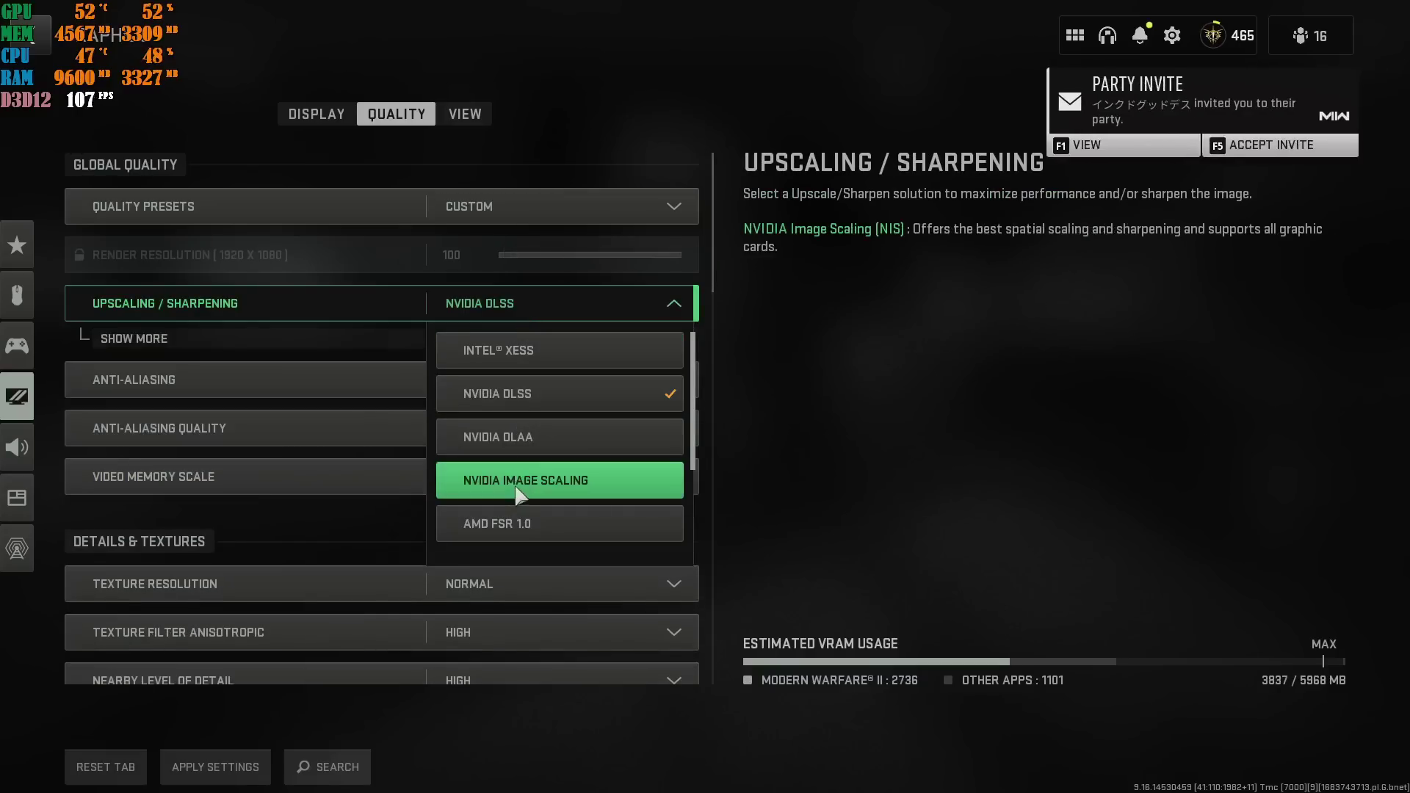
click(519, 485)
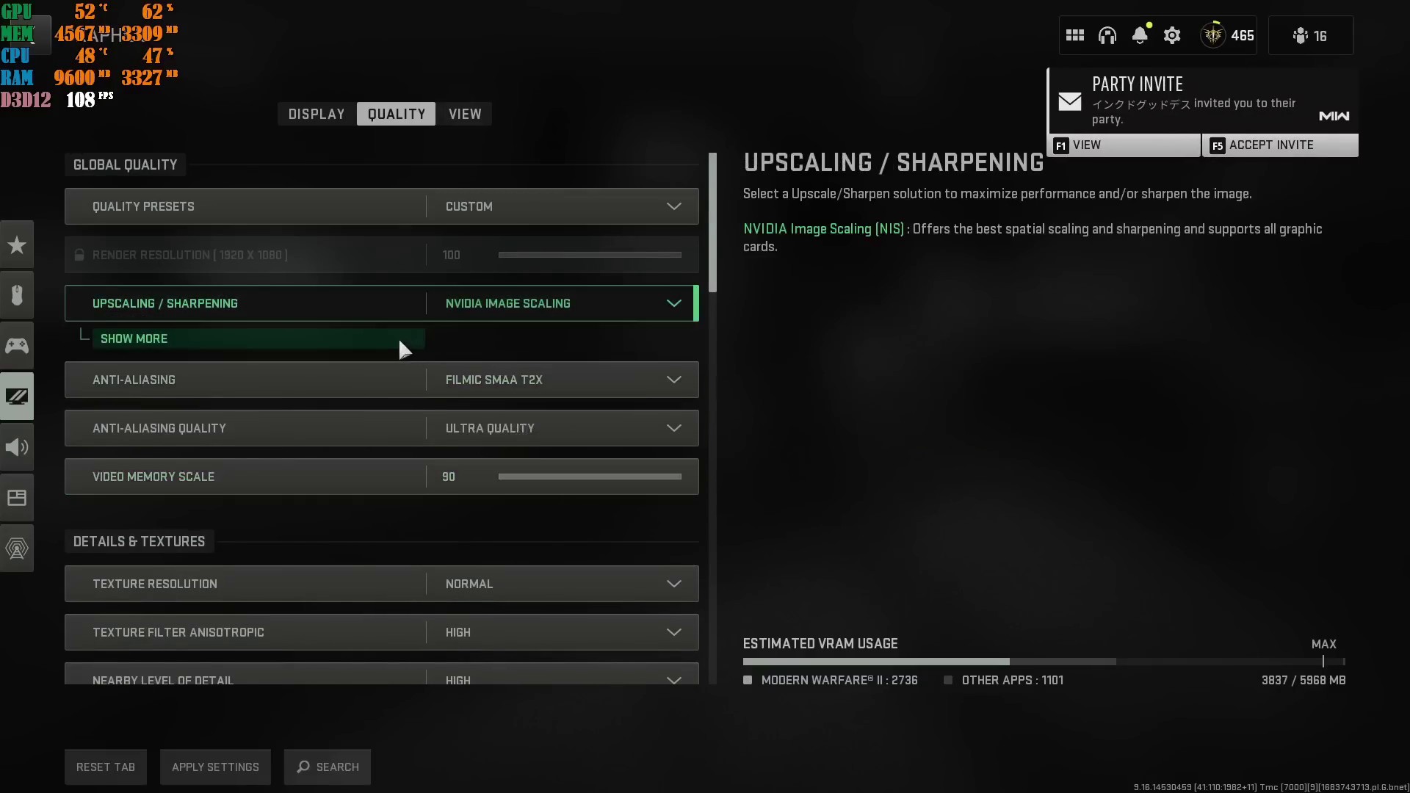
click(398, 338)
click(493, 356)
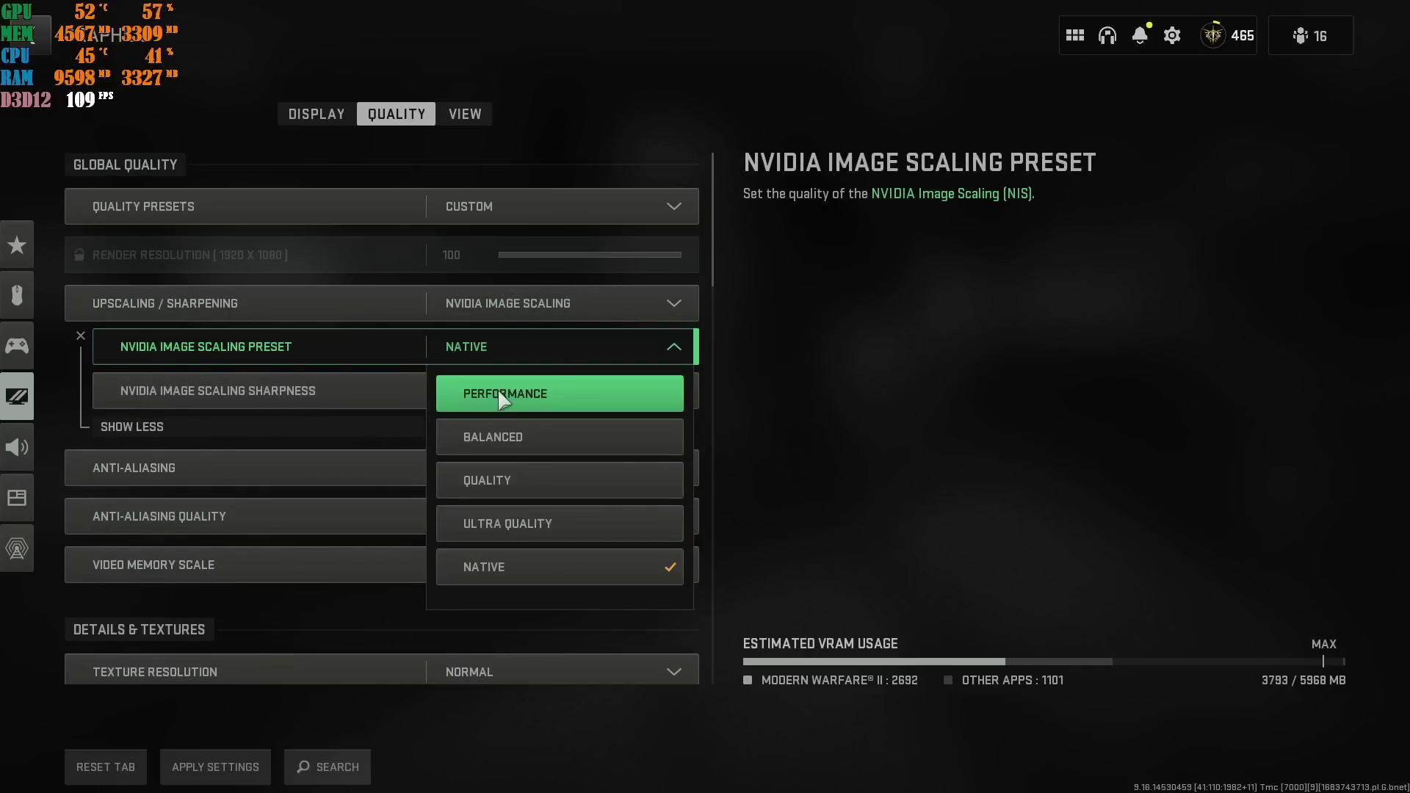
click(501, 570)
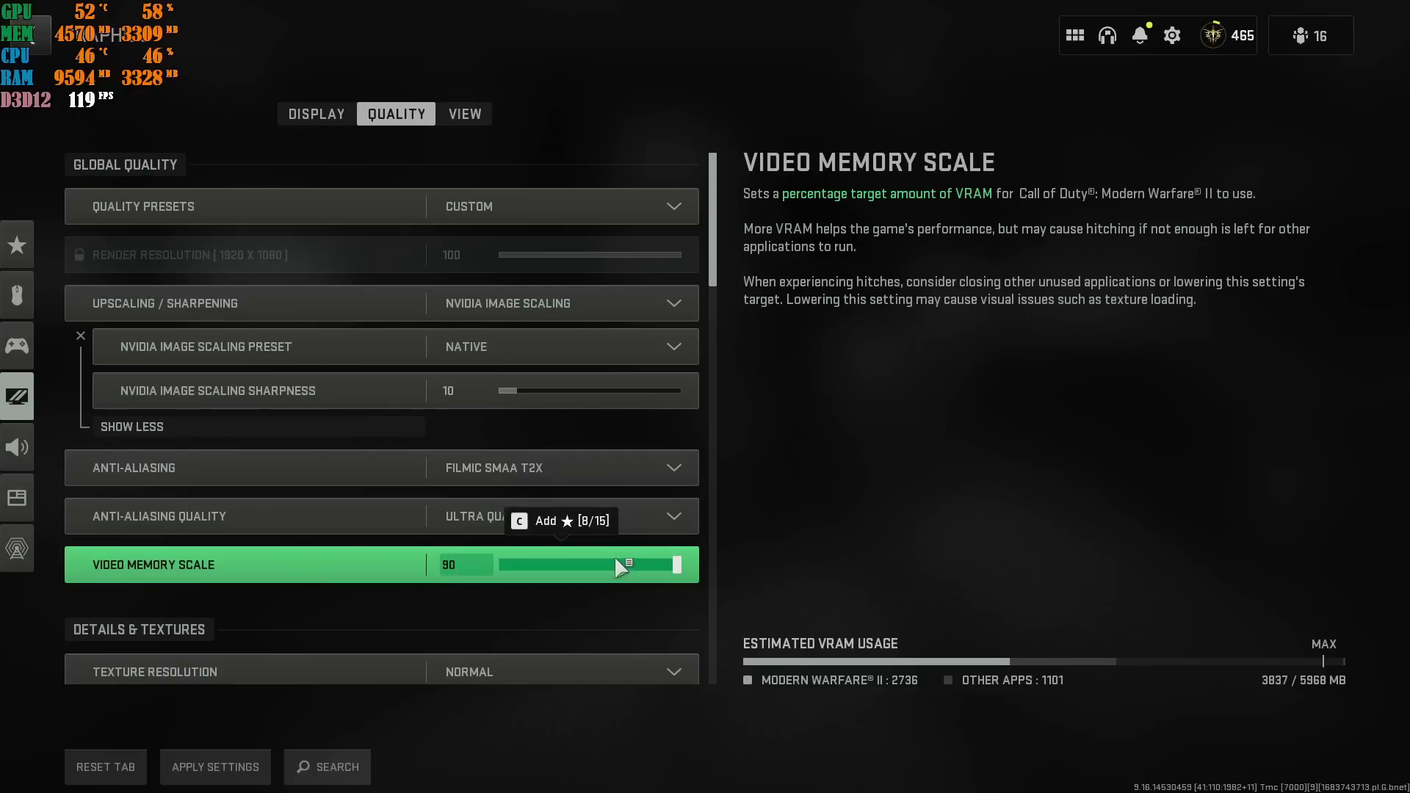
Change Upscaling / Sharpening to AMD FSR 1.0 and set its preset to Quality
click(551, 294)
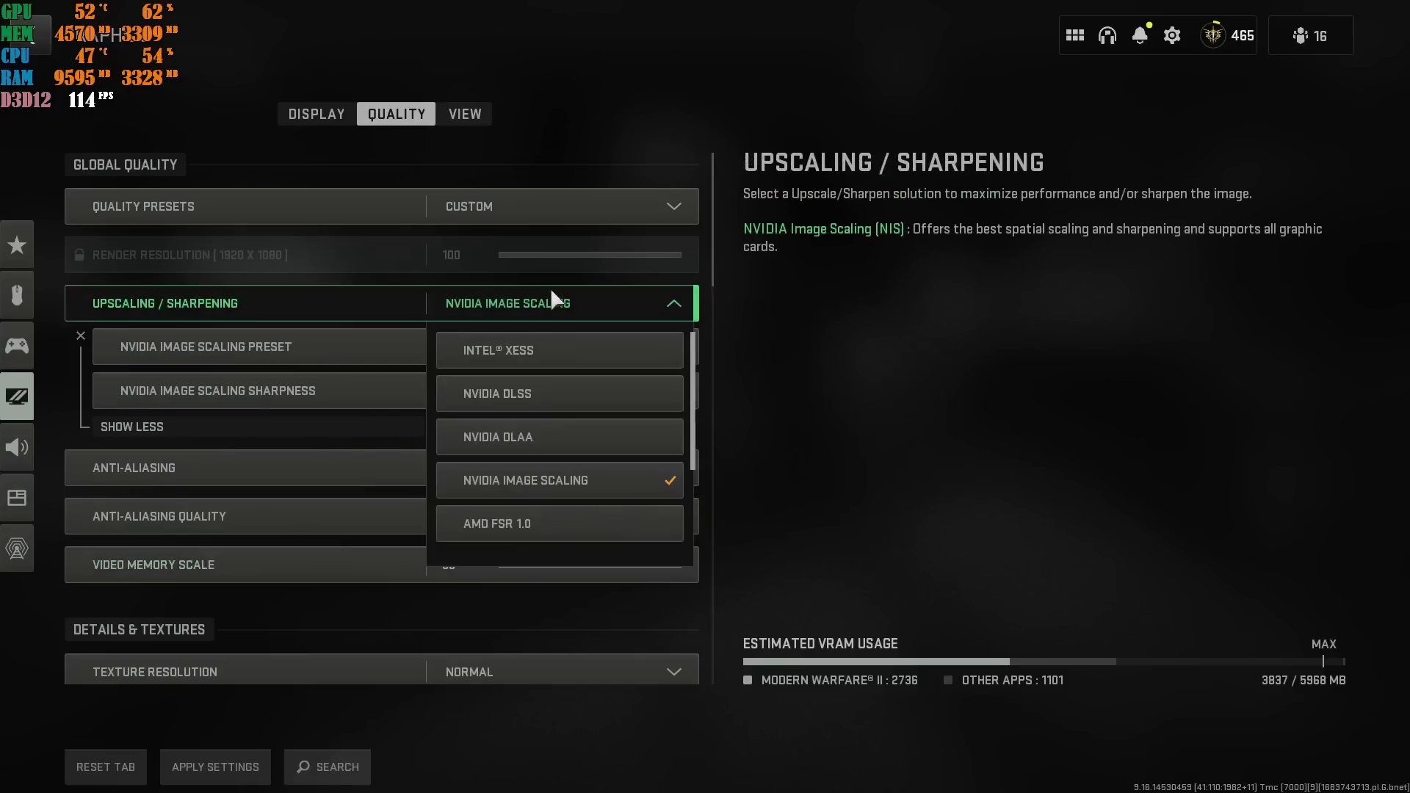
scroll(502, 465, down, 1)
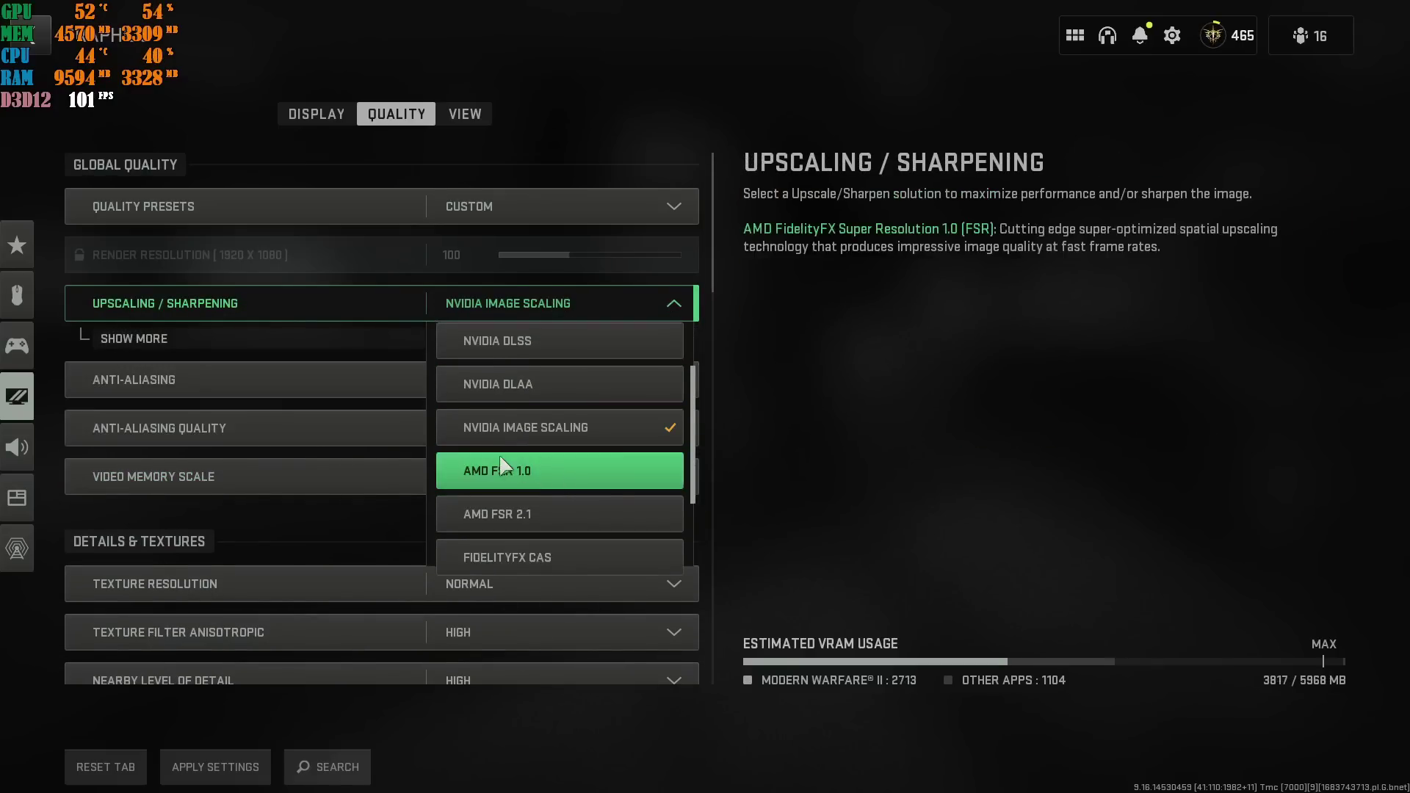
click(505, 464)
click(394, 338)
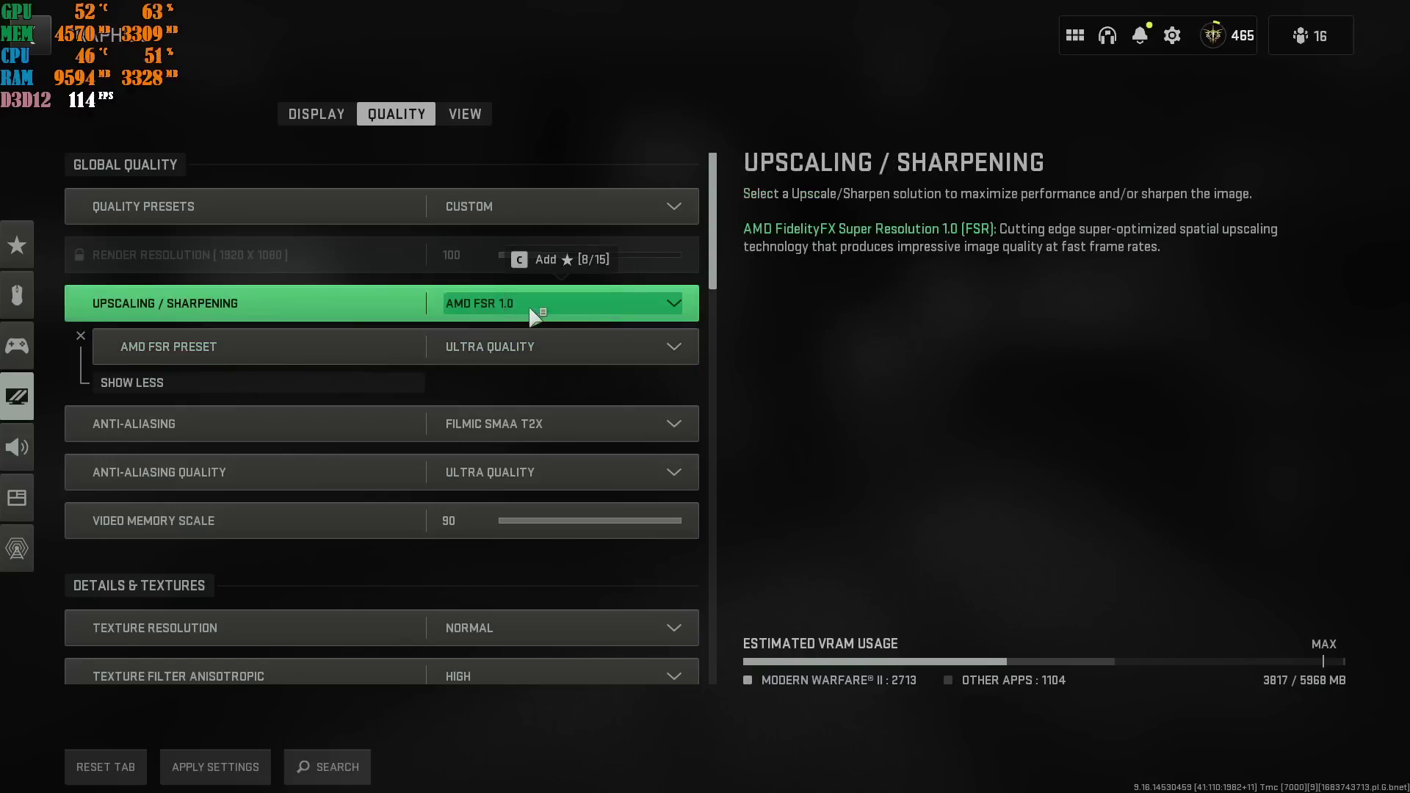
click(523, 354)
click(509, 470)
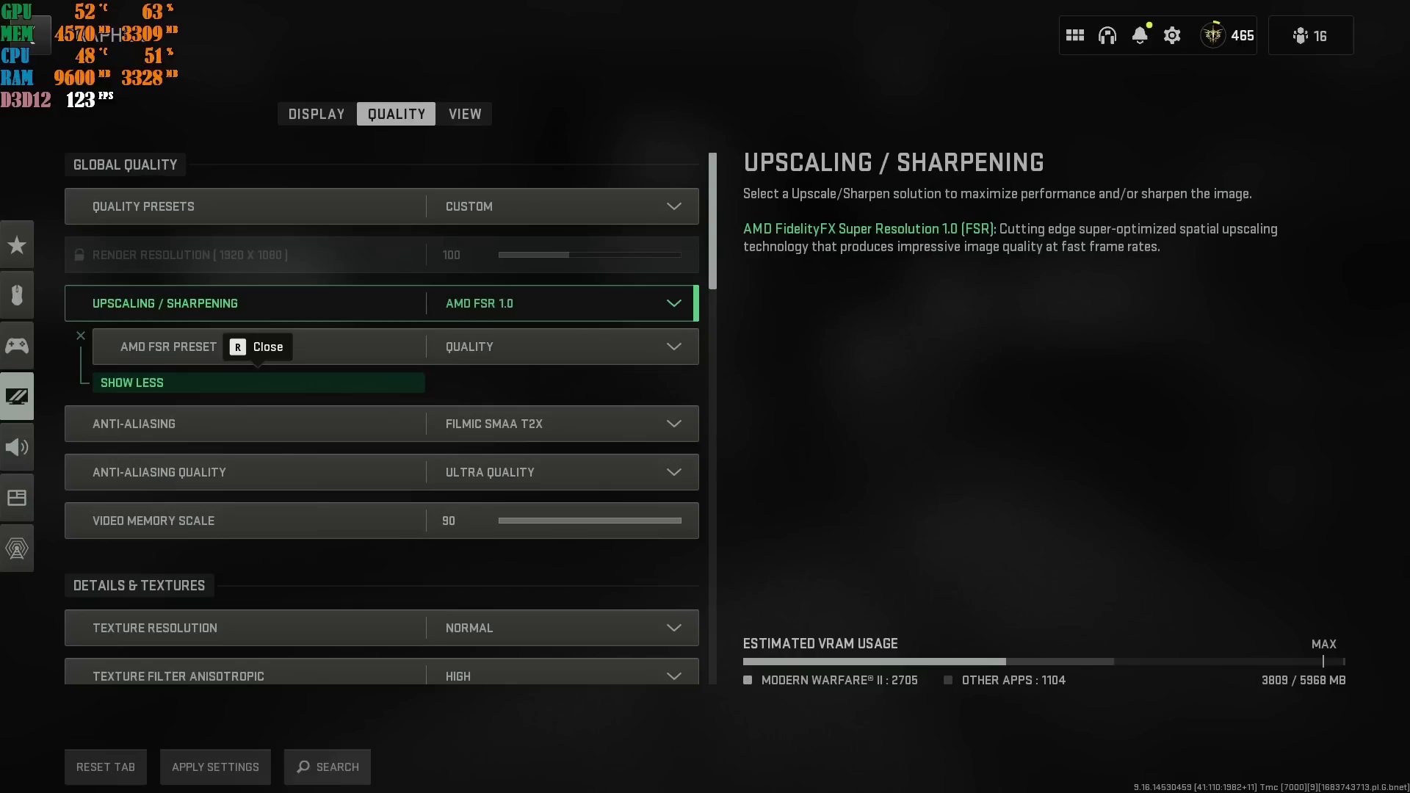
click(643, 347)
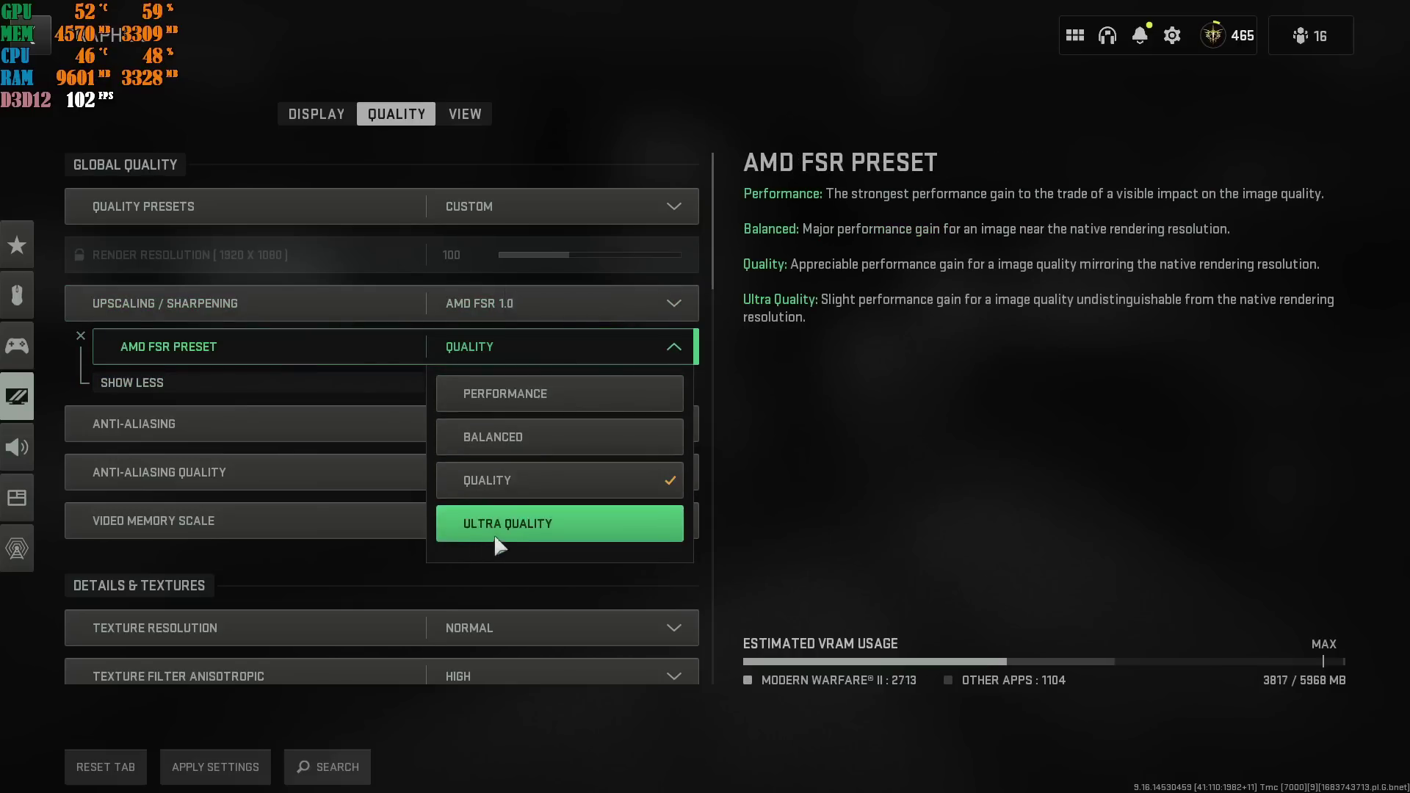
click(500, 473)
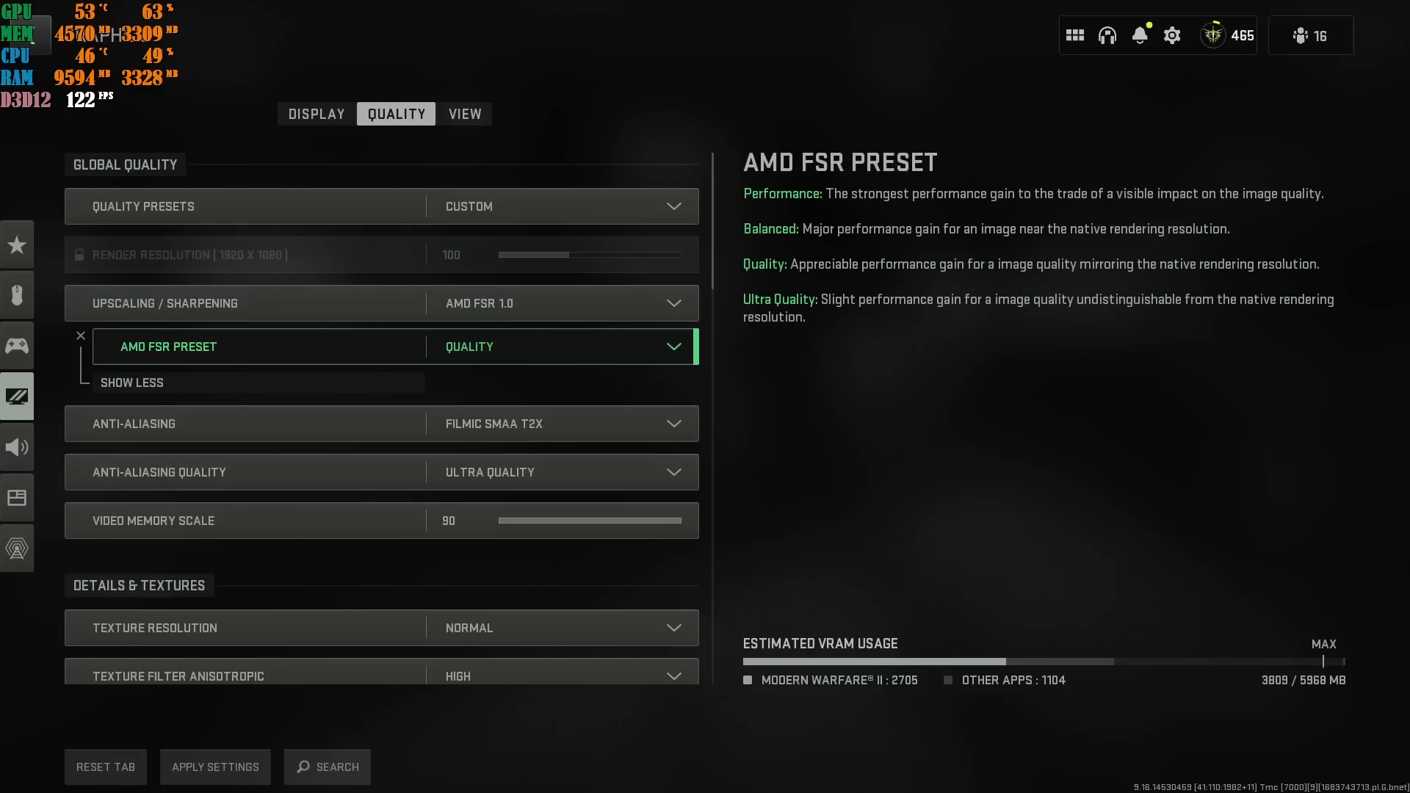
Set Upscaling / Sharpening back to Intel XeSS and exit the game menus as far as the quit-to-desktop confirmation
click(525, 312)
click(499, 340)
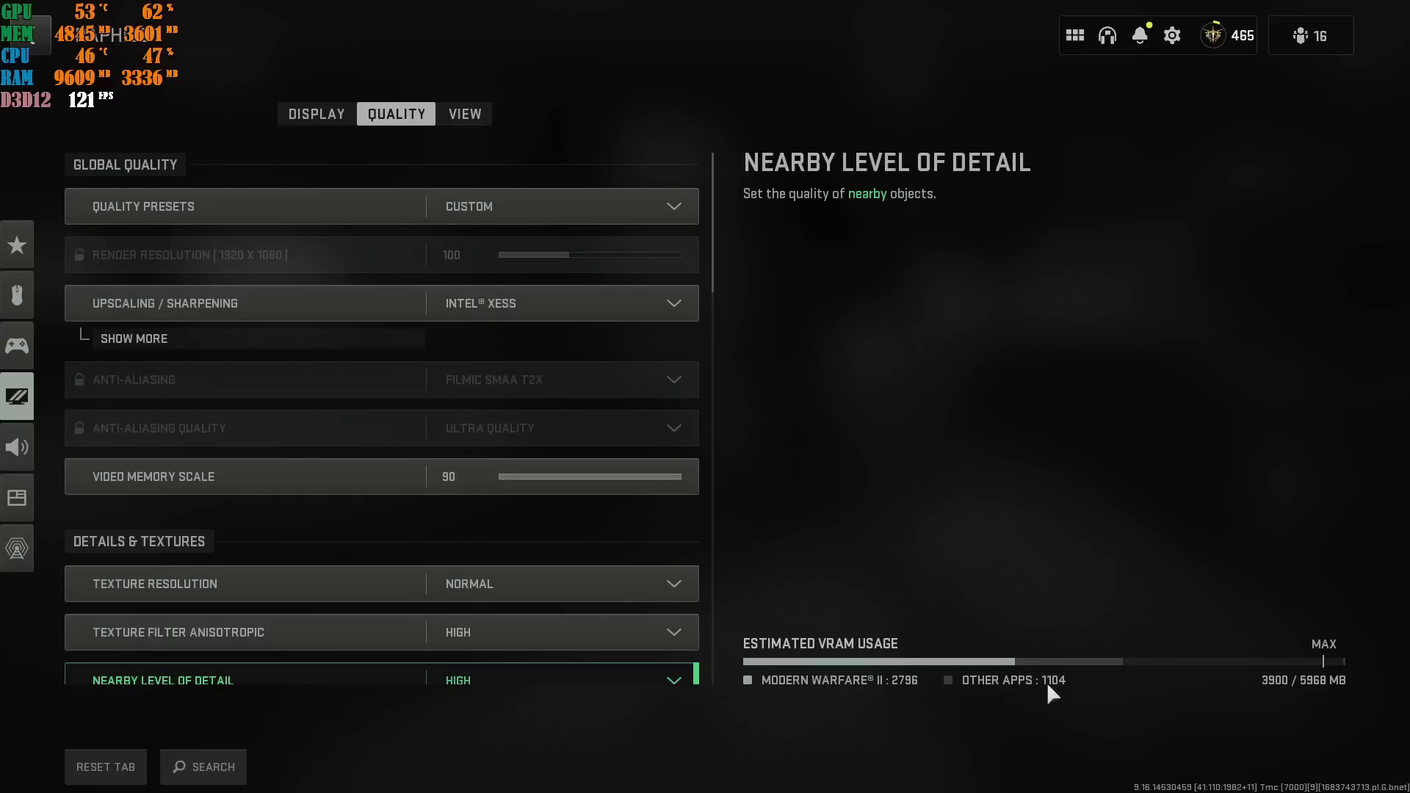
key(Escape)
key(Escape)
key(Escape)
key(Escape)
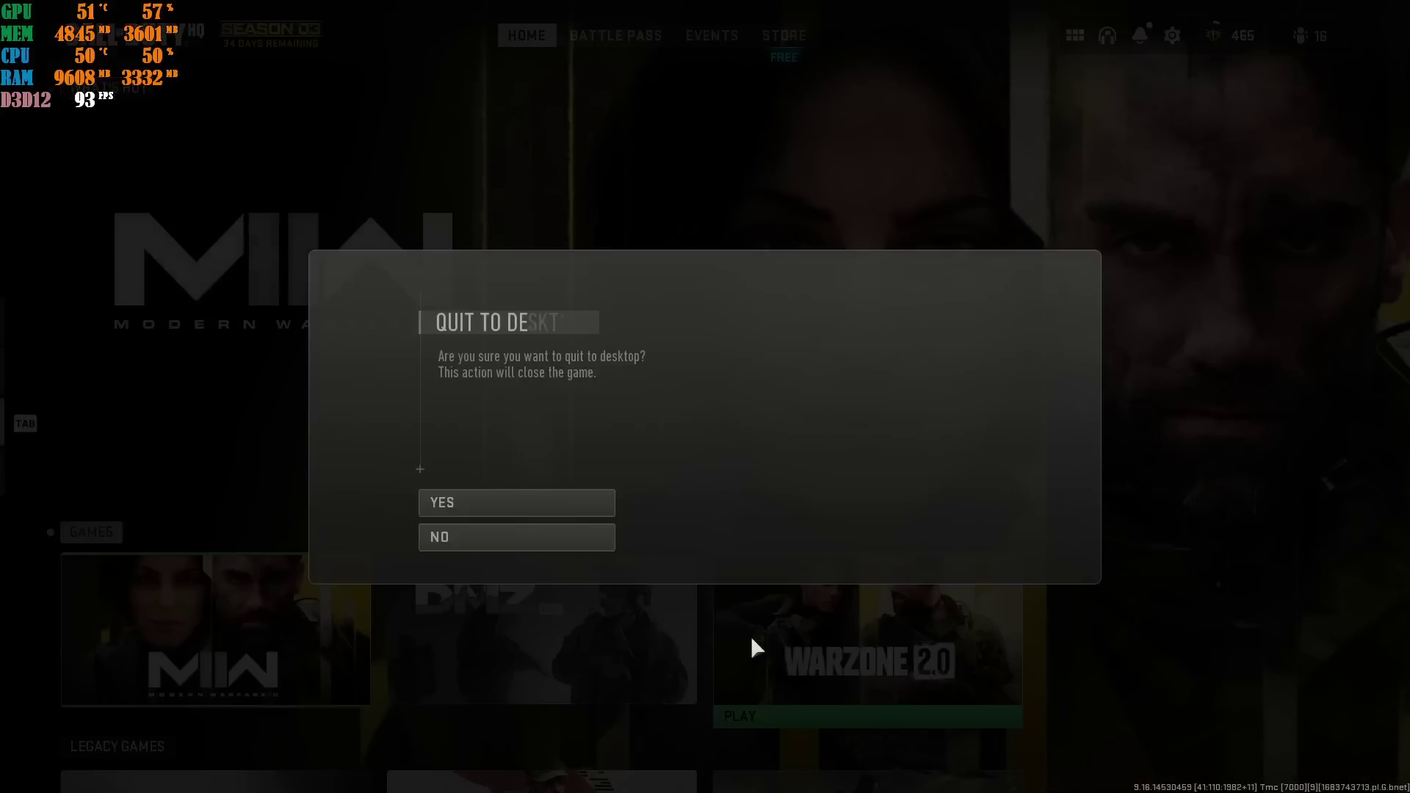
Confirm quitting the game to the desktop and relaunch Call of Duty: MWII | WZ2.0 from the Battle.net launcher
click(433, 494)
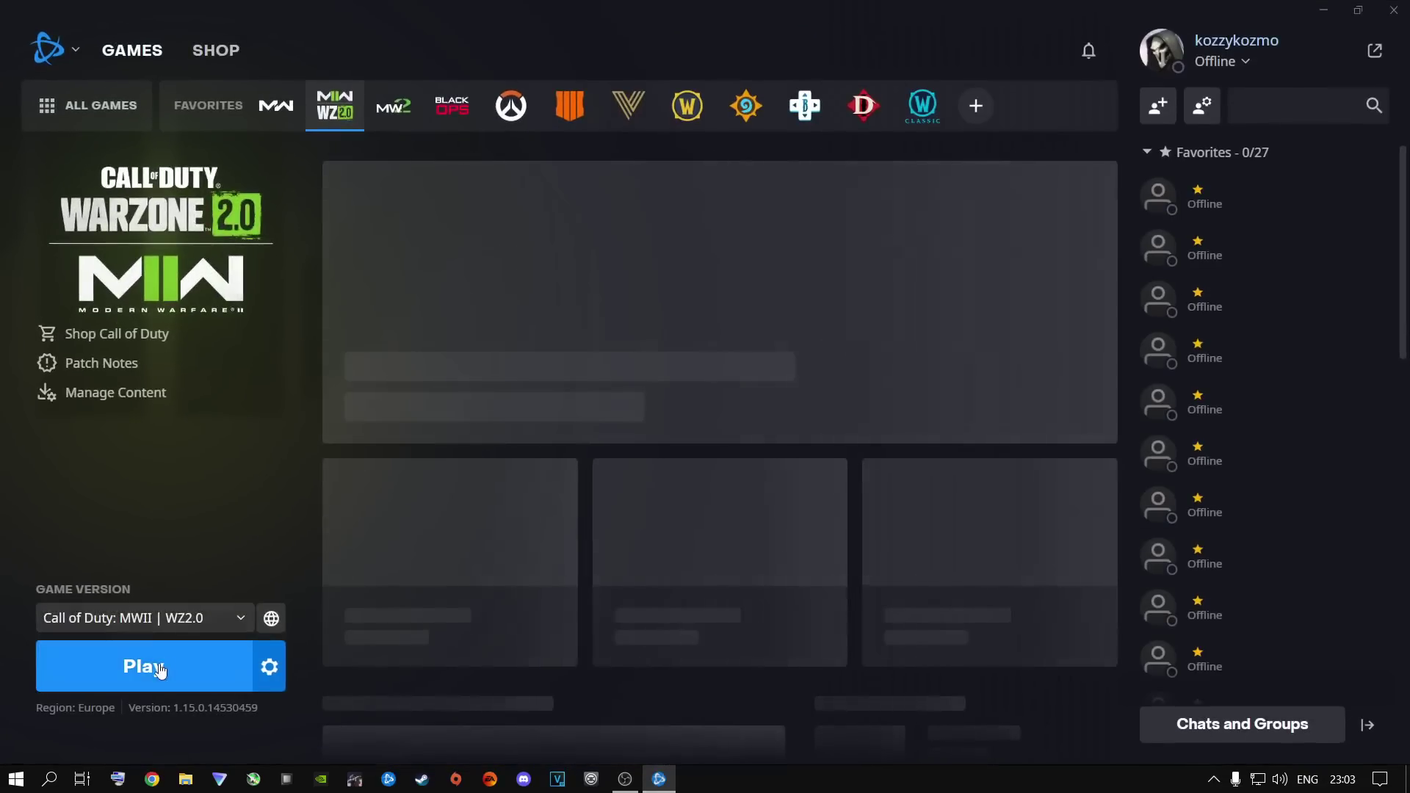
click(160, 669)
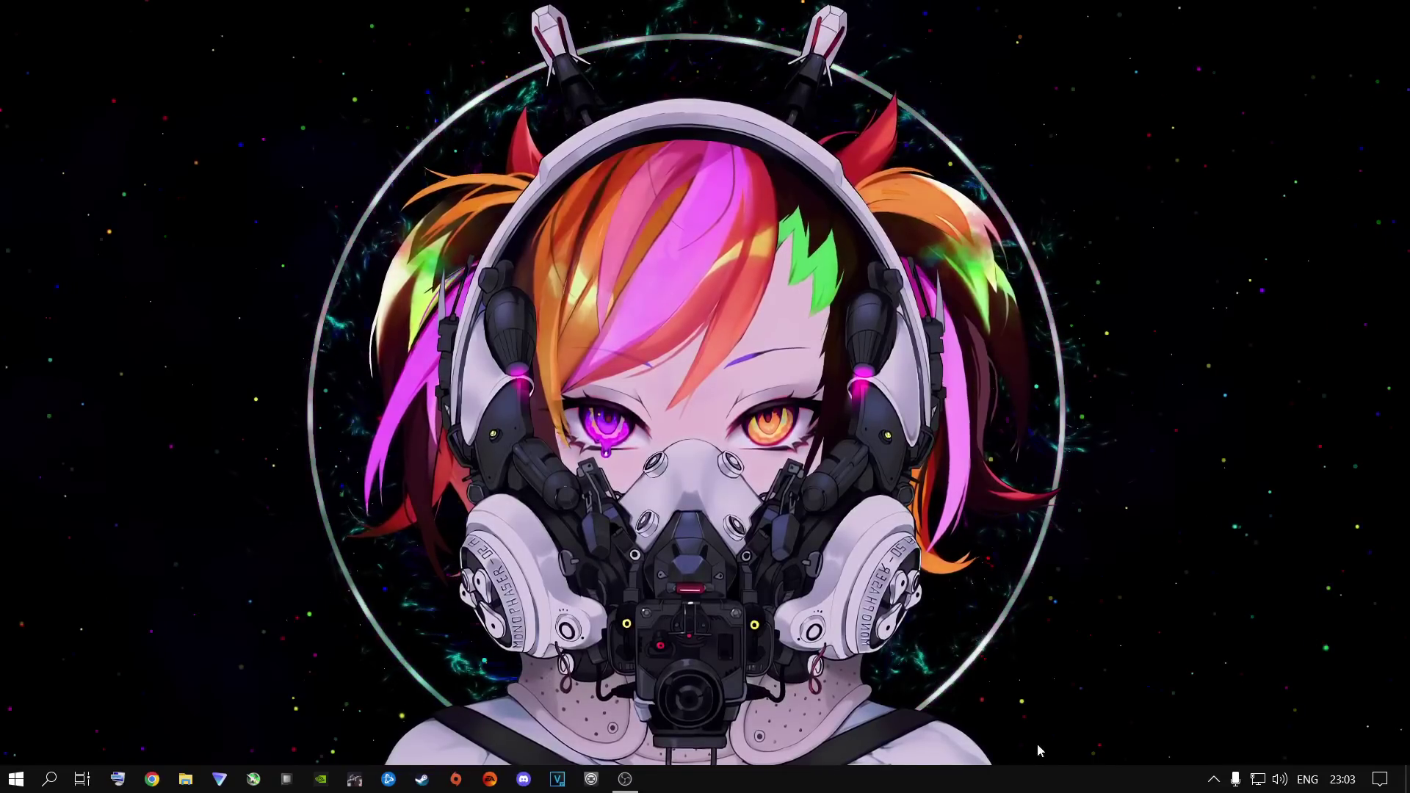
Quit the animated wallpaper program running in the background of Windows
click(1213, 779)
right_click(1250, 710)
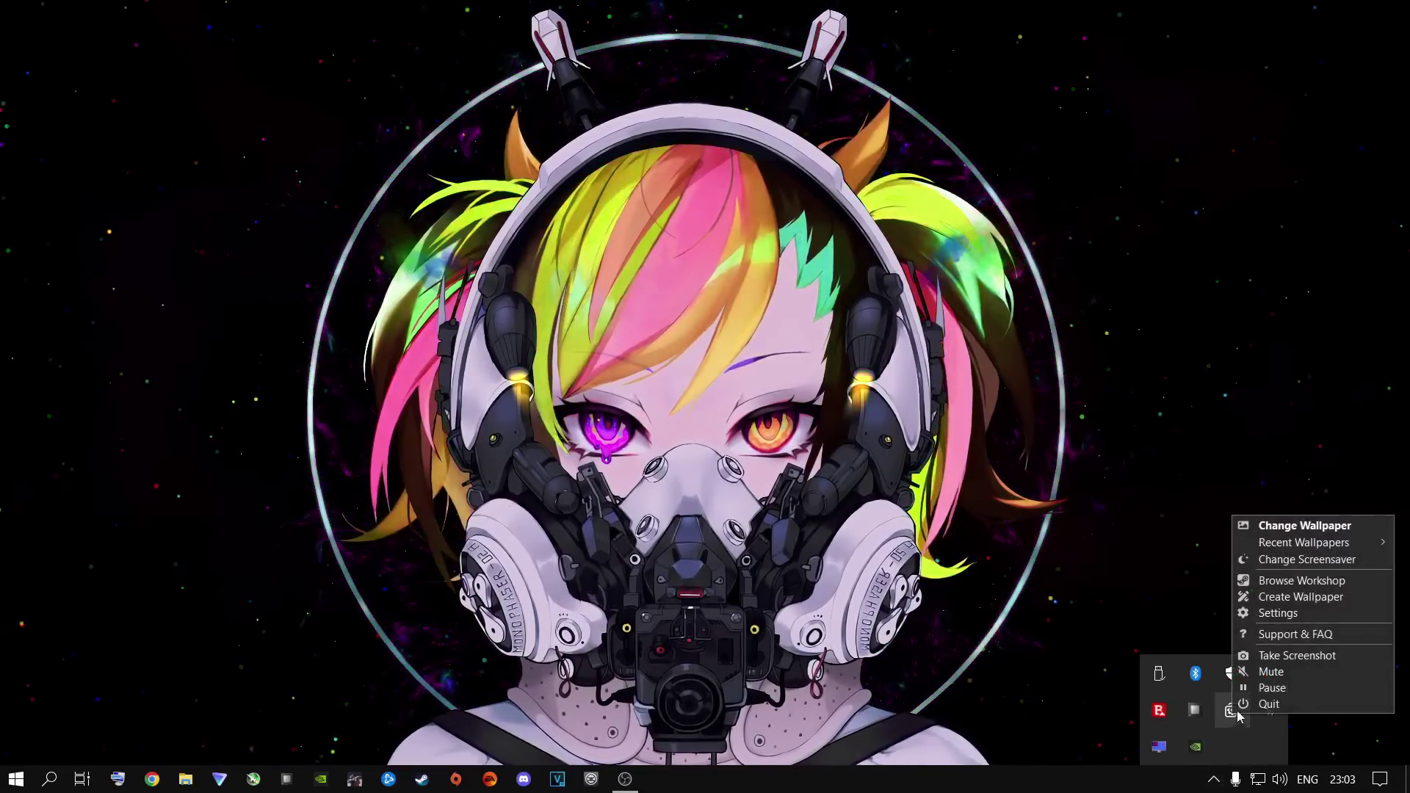
click(1243, 706)
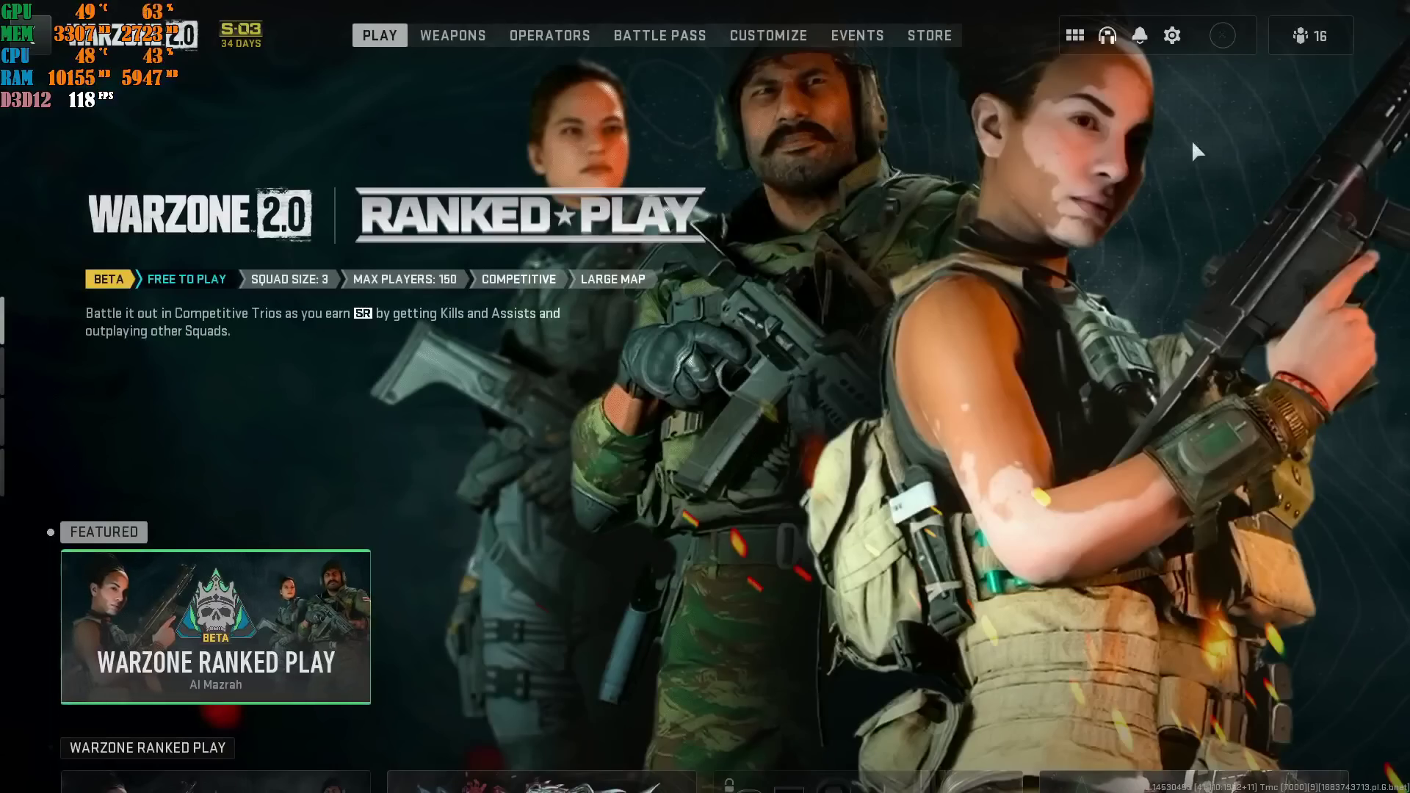
Switch to Warzone 2.0, open its graphics quality settings and examine the options from Render Resolution through Static Reflection Quality
click(1168, 33)
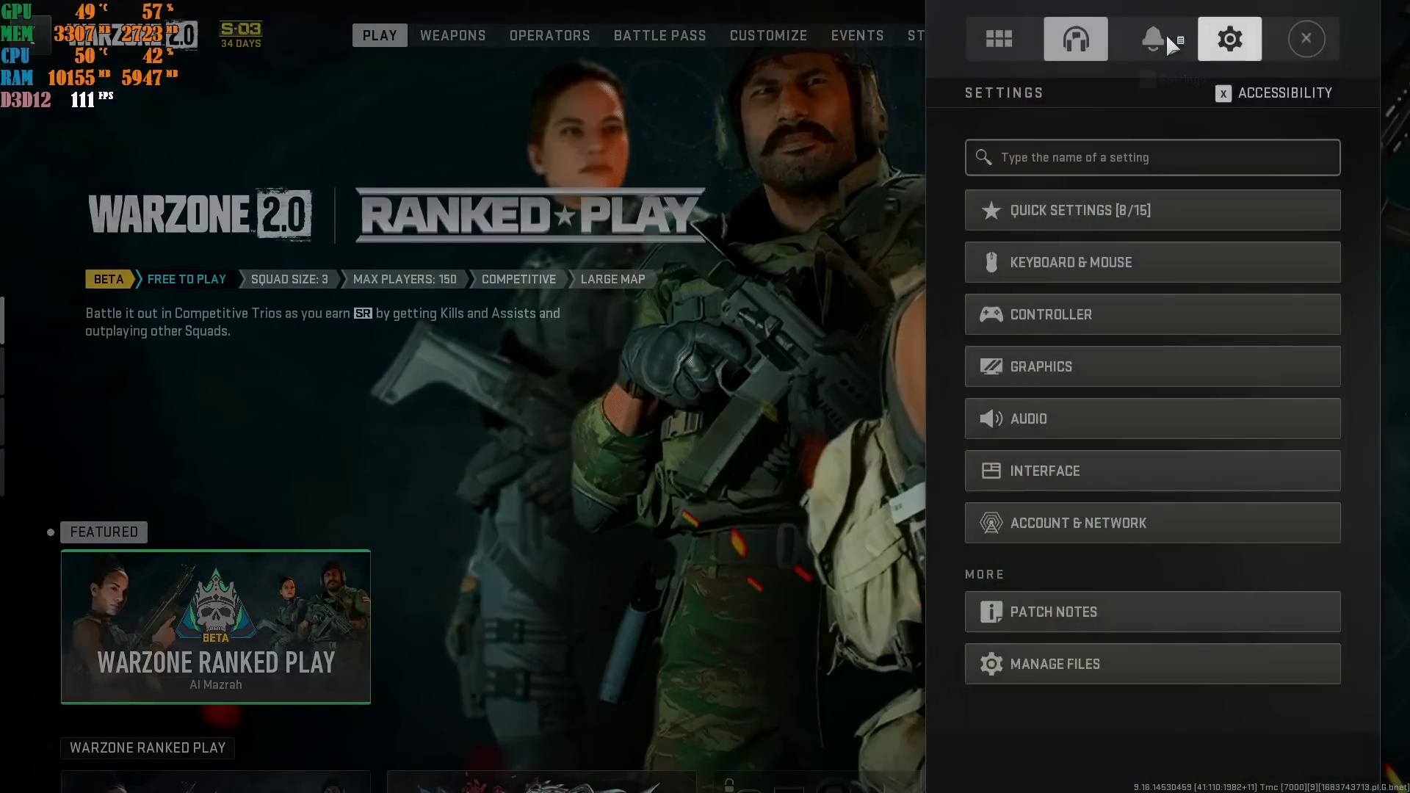
click(1031, 374)
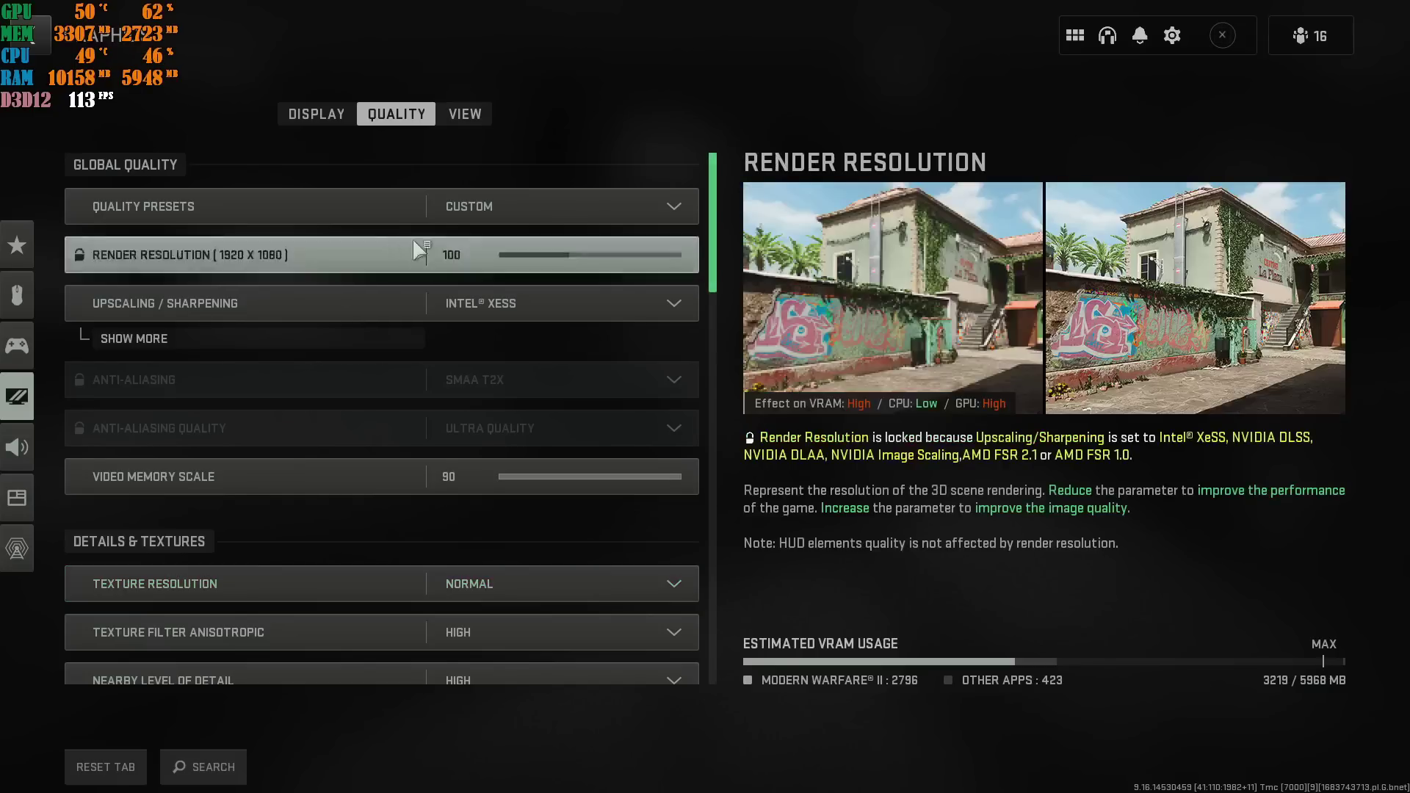
key(Up)
key(Down)
key(Down)
key(Down)
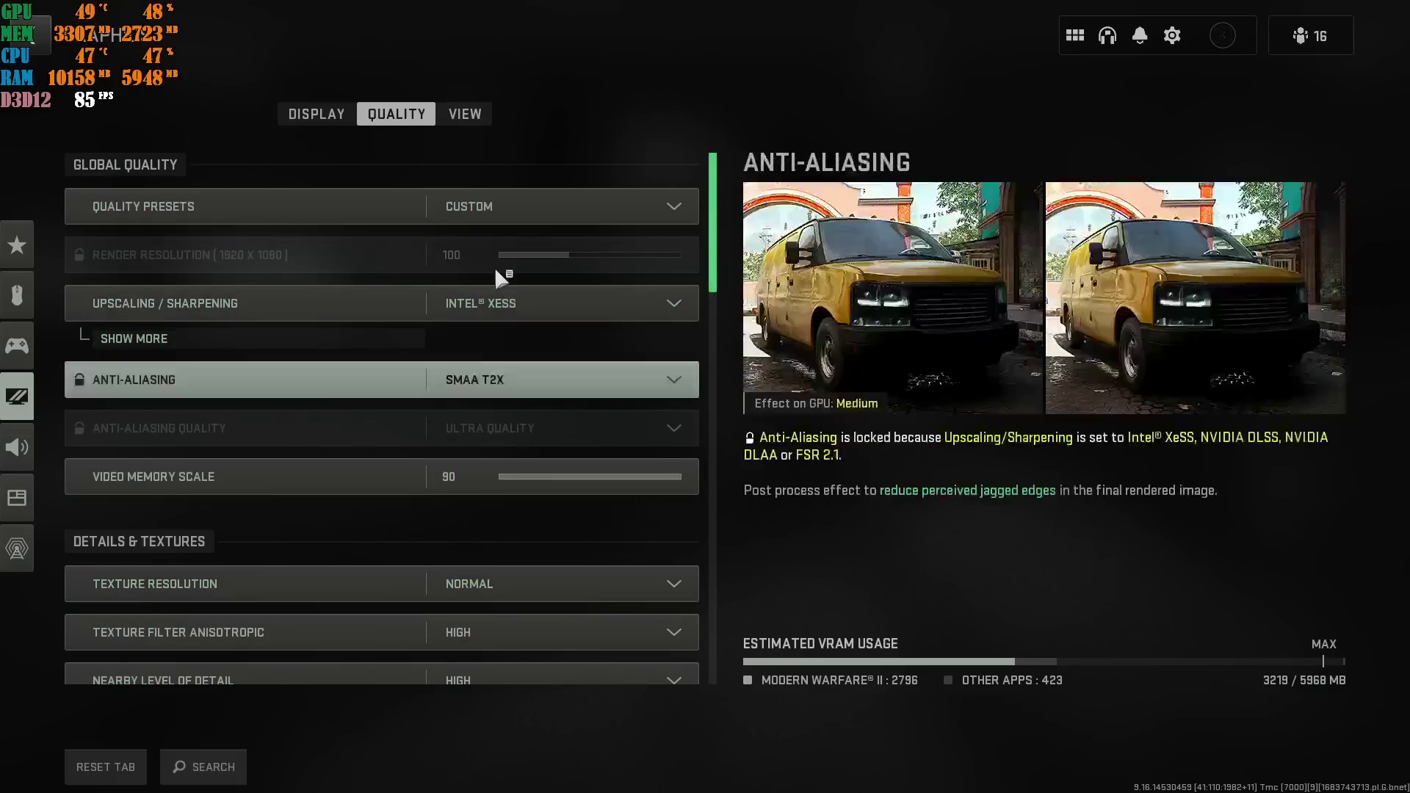
scroll(499, 558, down, 15)
scroll(536, 551, down, 5)
scroll(534, 559, up, 10)
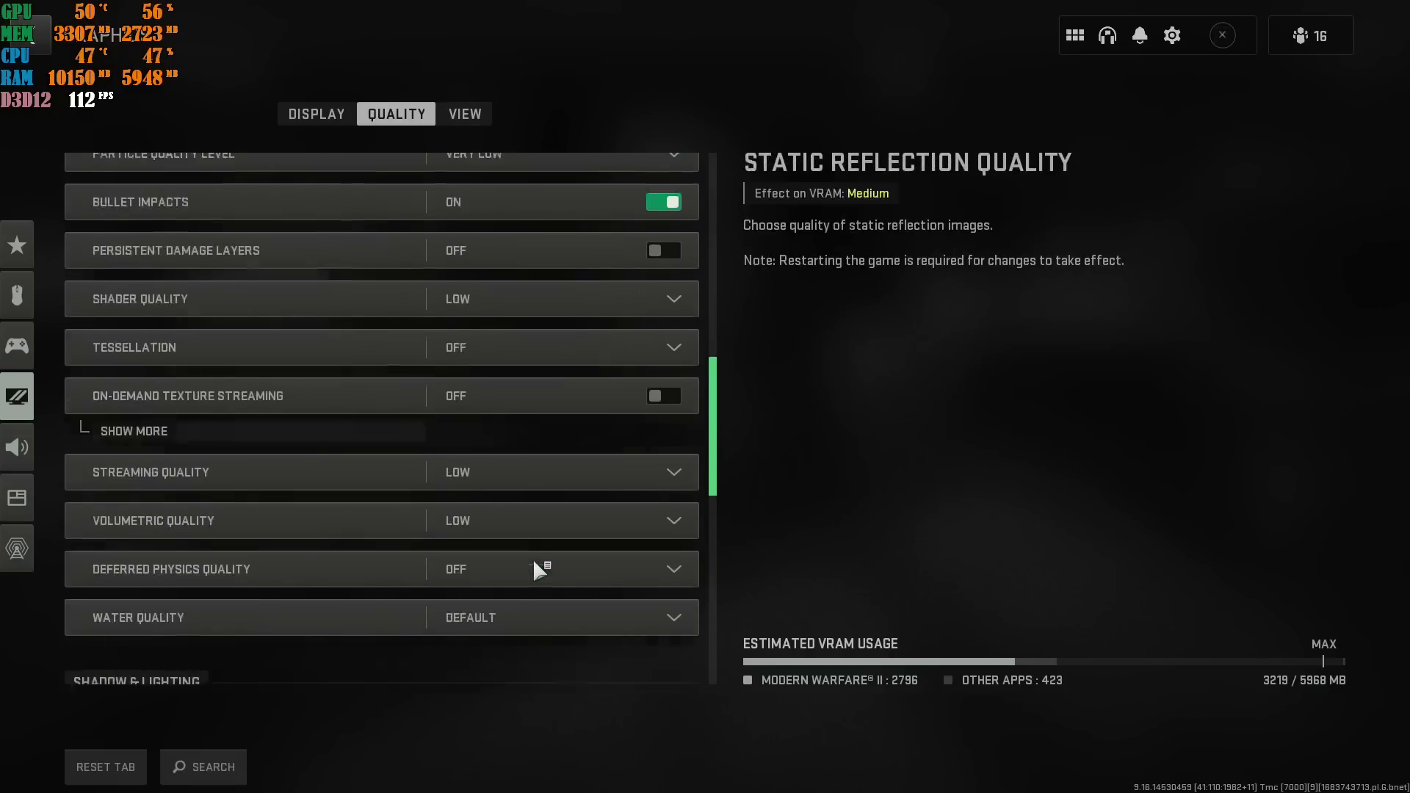
scroll(540, 569, up, 10)
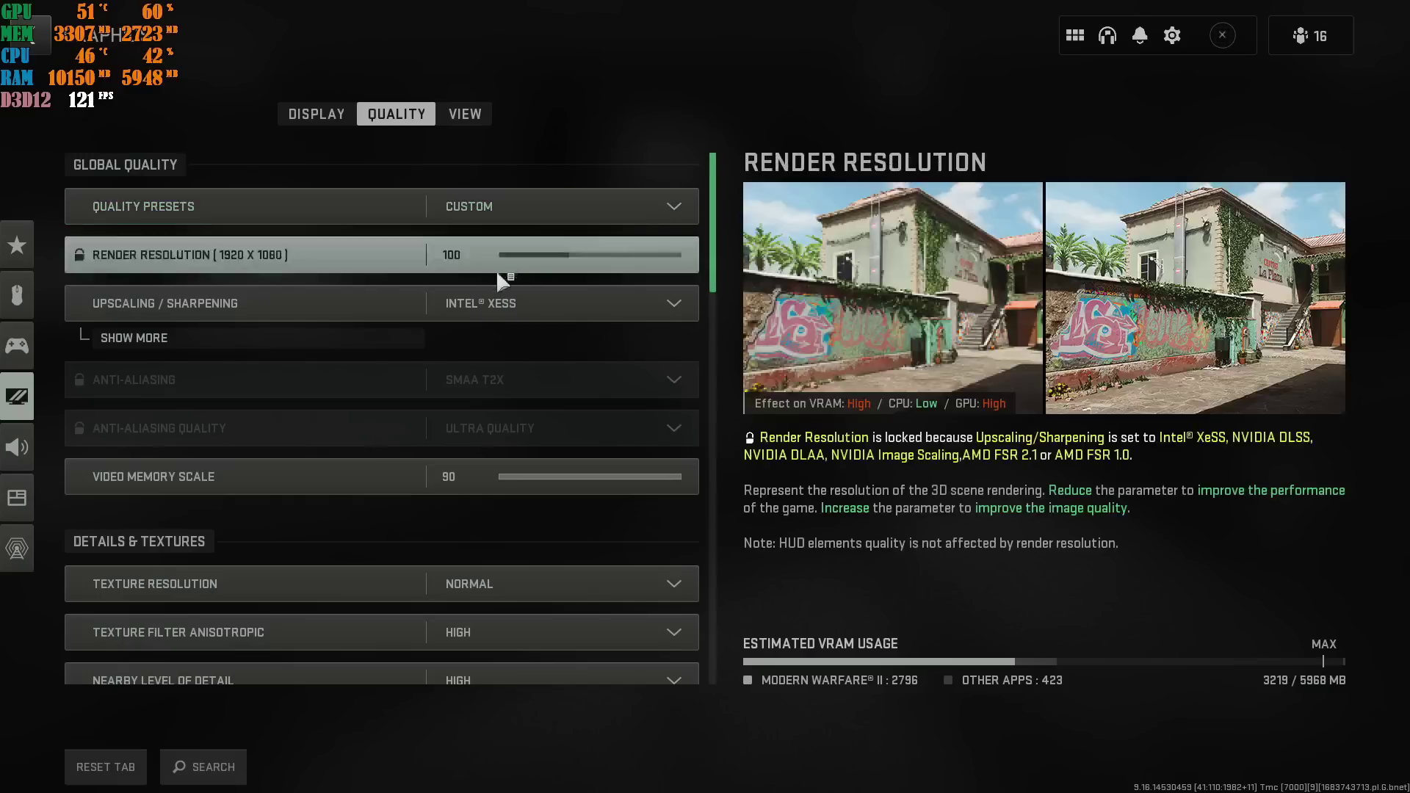
Change Upscaling / Sharpening from Intel XeSS to FidelityFX CAS and expand its strength option
click(442, 328)
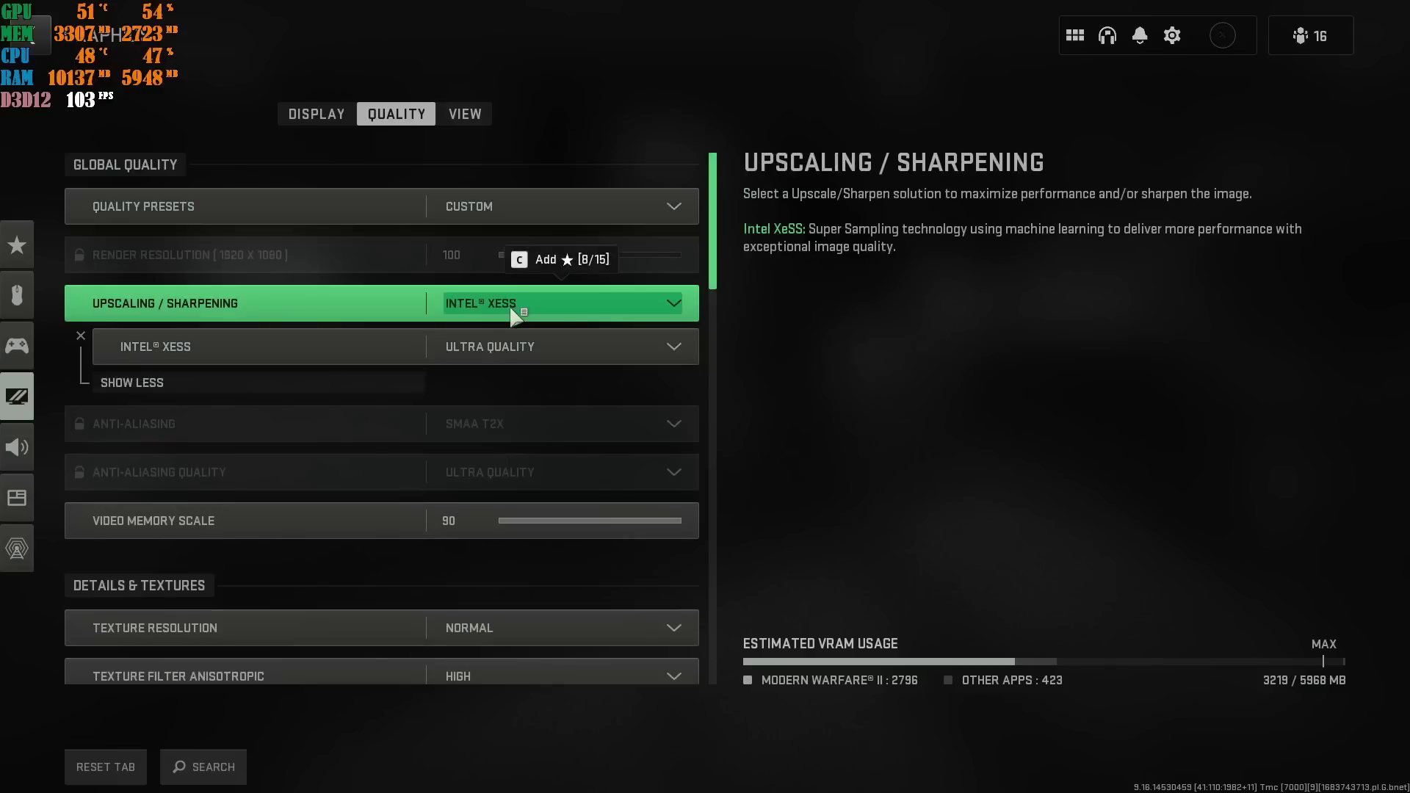
click(510, 307)
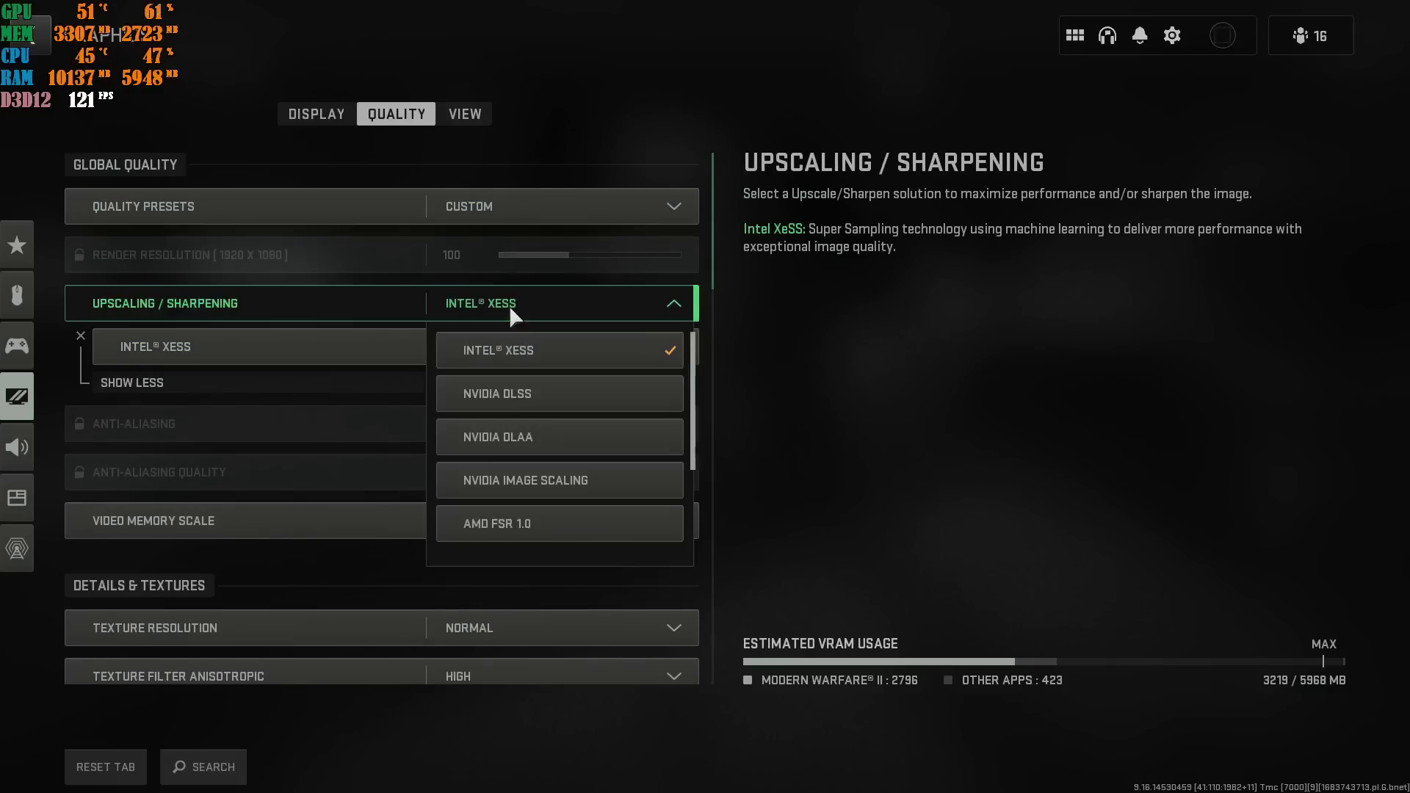
scroll(525, 433, down, 3)
click(526, 478)
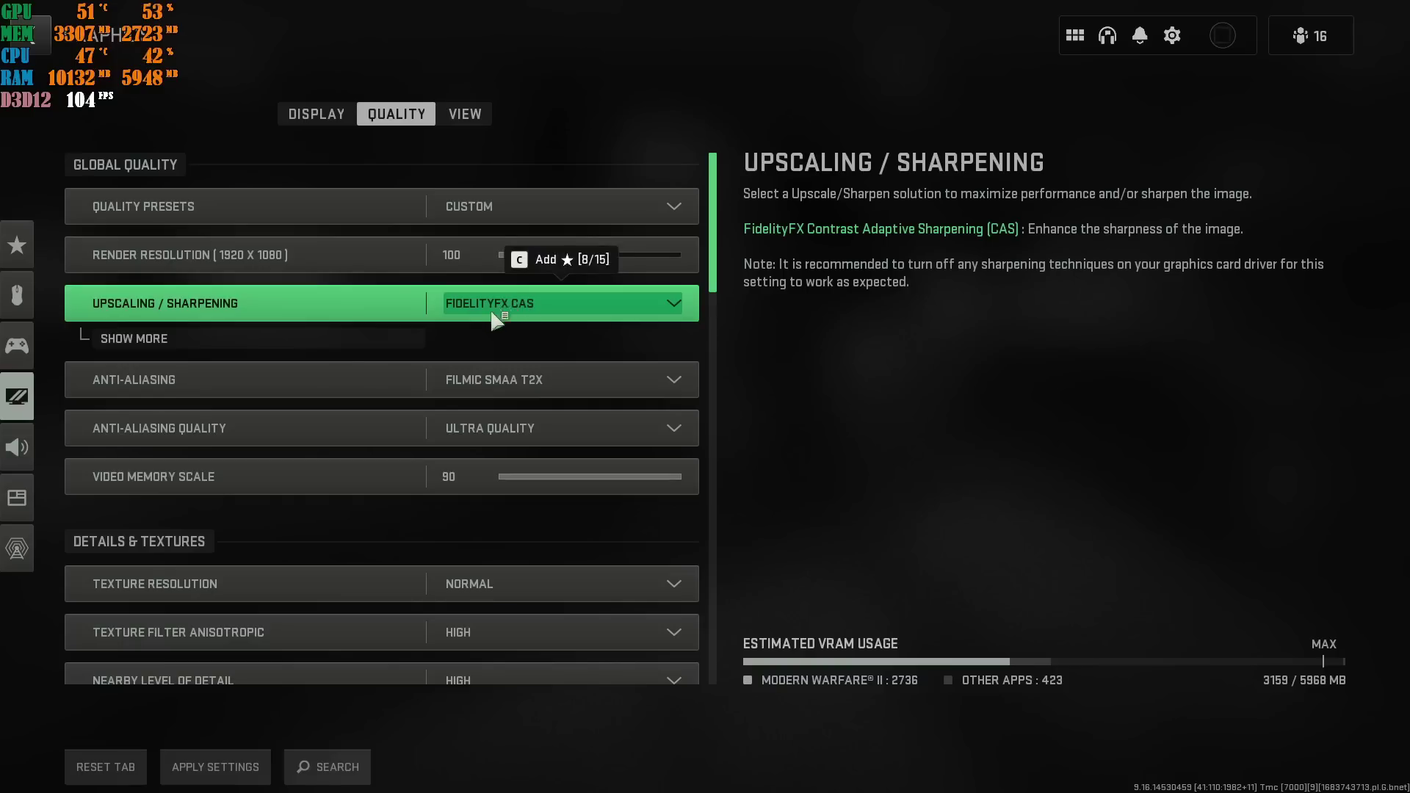
click(346, 335)
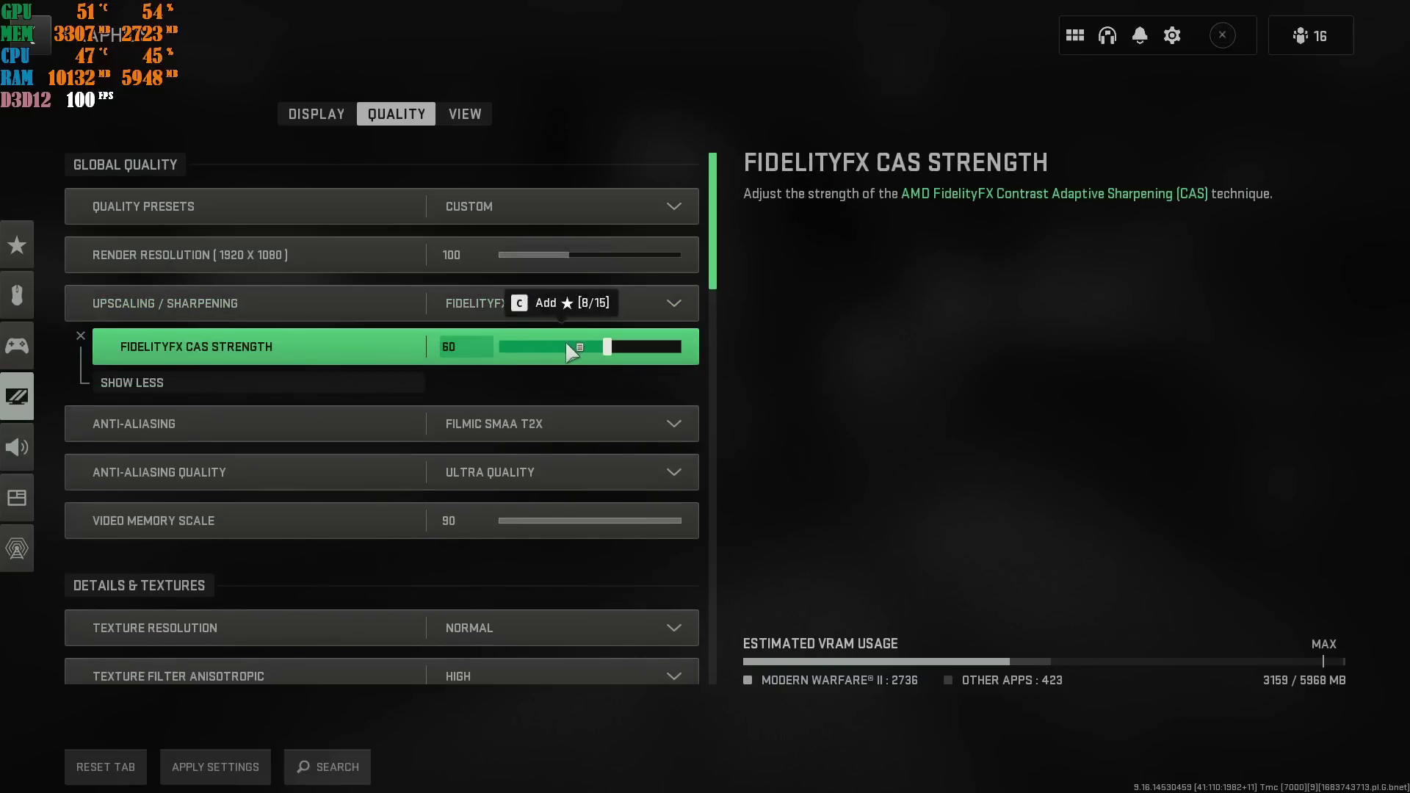
Lower the Video Memory Scale to 65
click(670, 528)
key(Left)
key(Left)
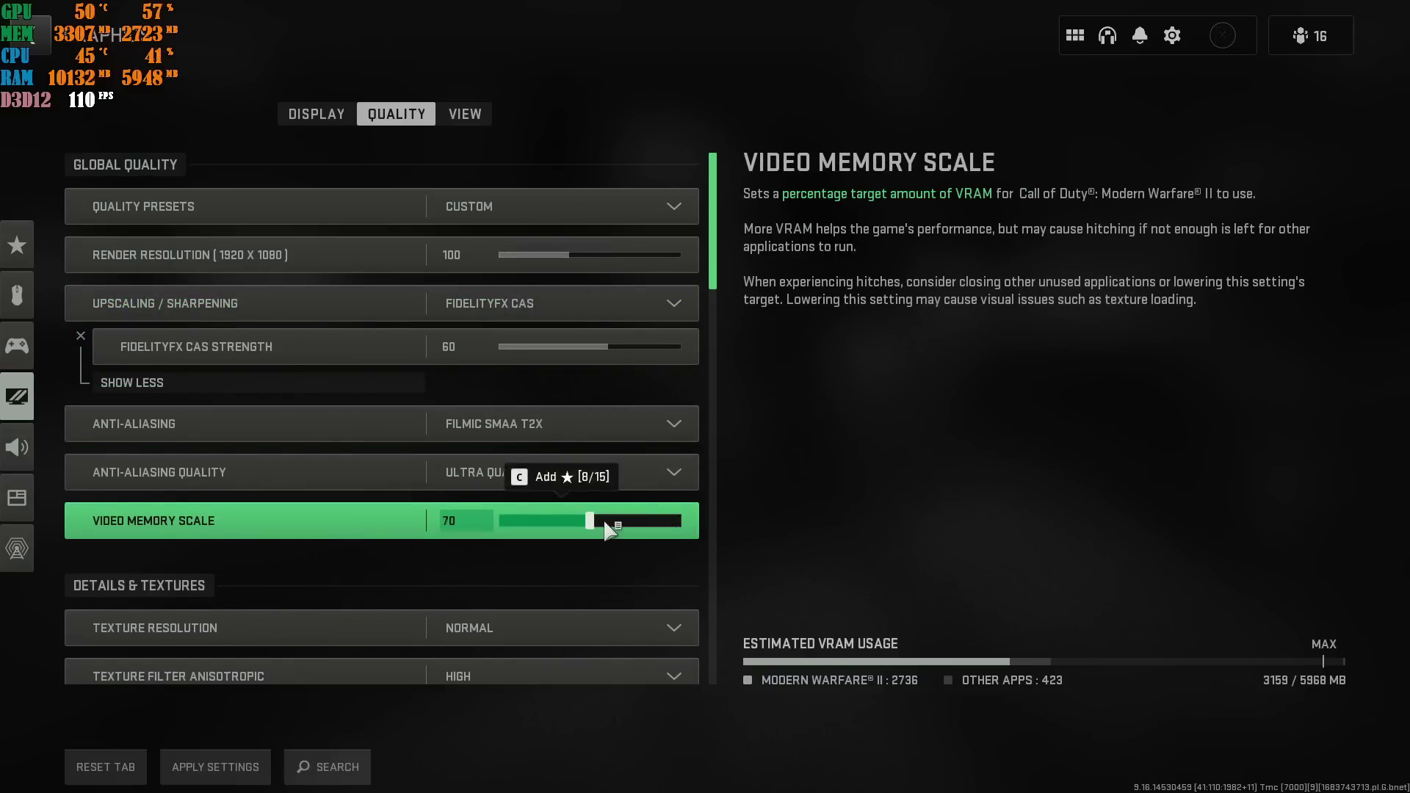
click(458, 519)
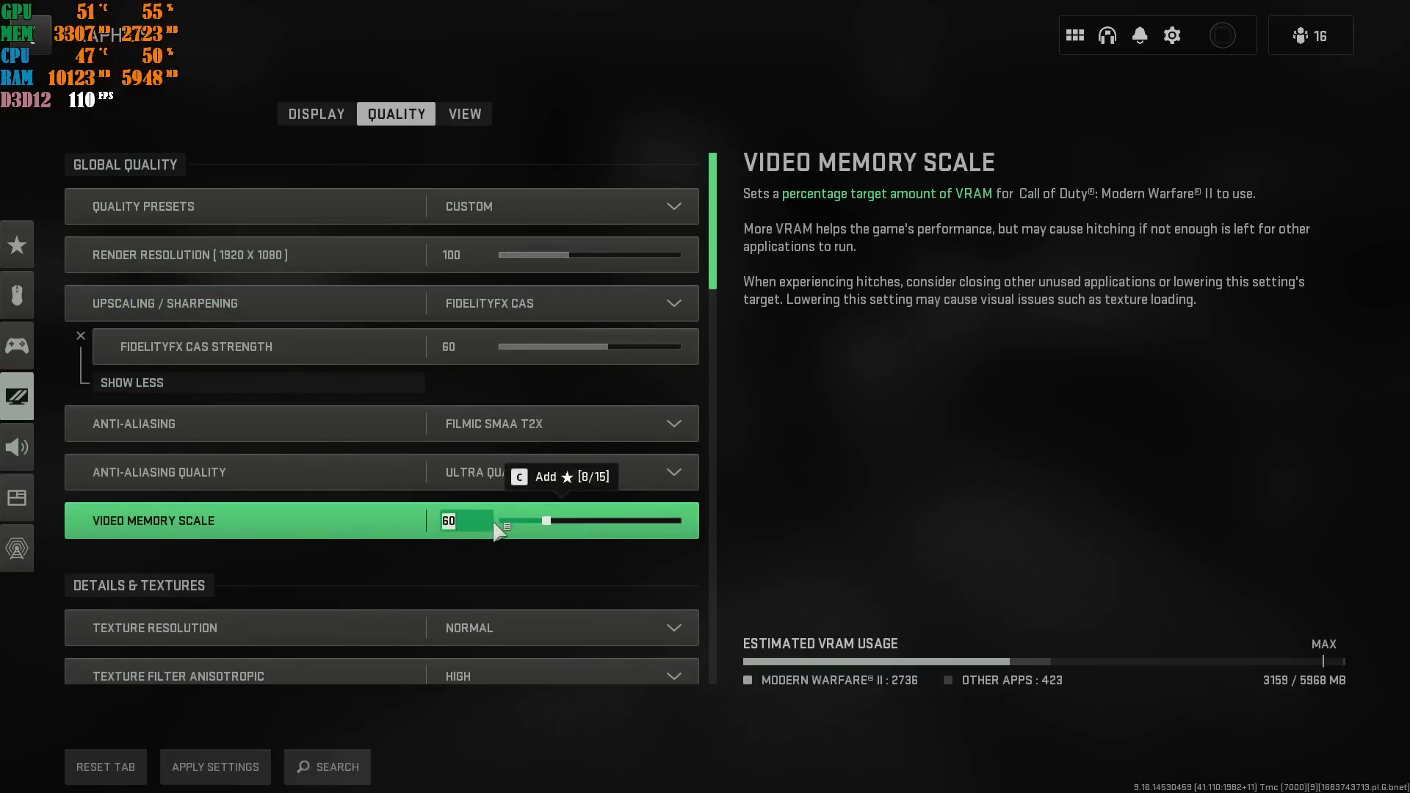
key(BackSpace)
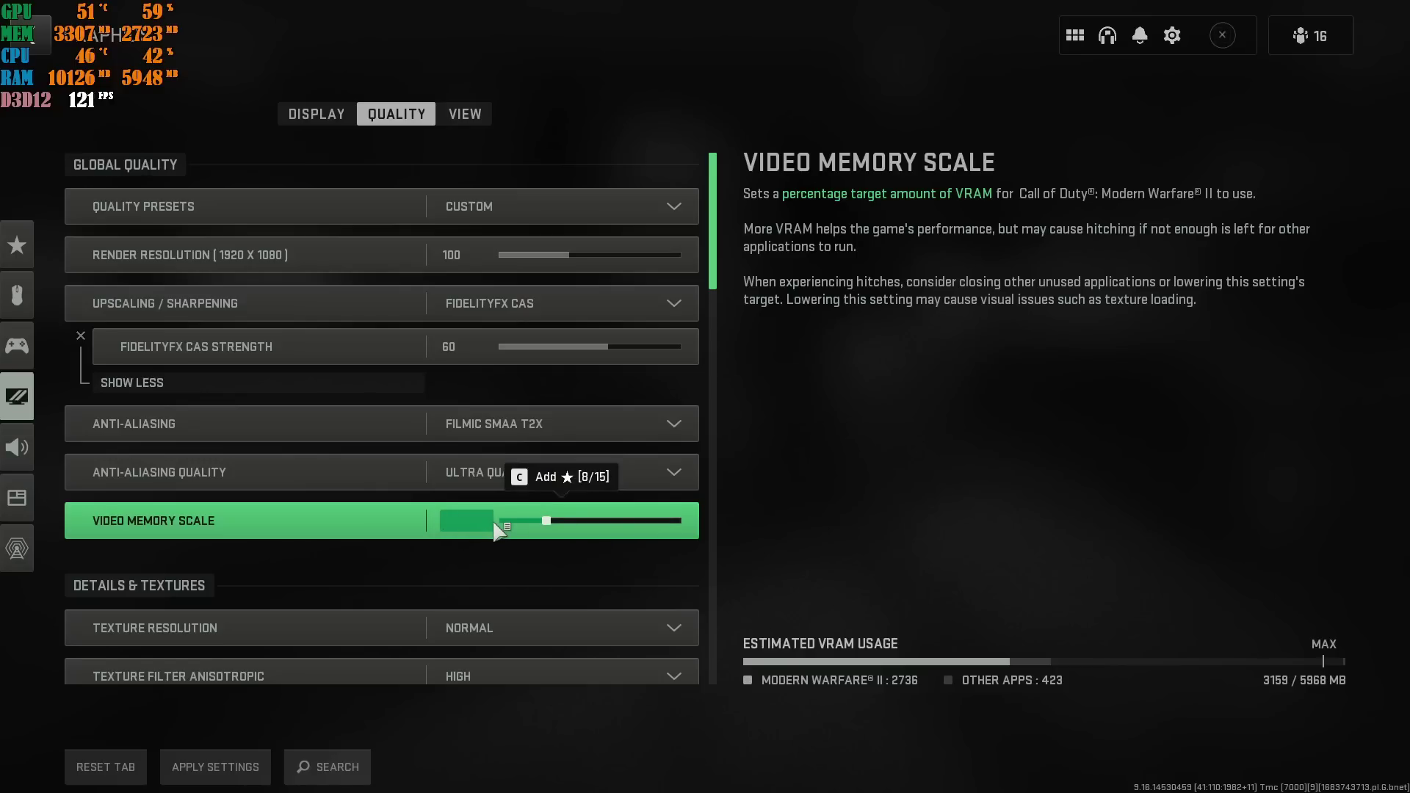
key(Return)
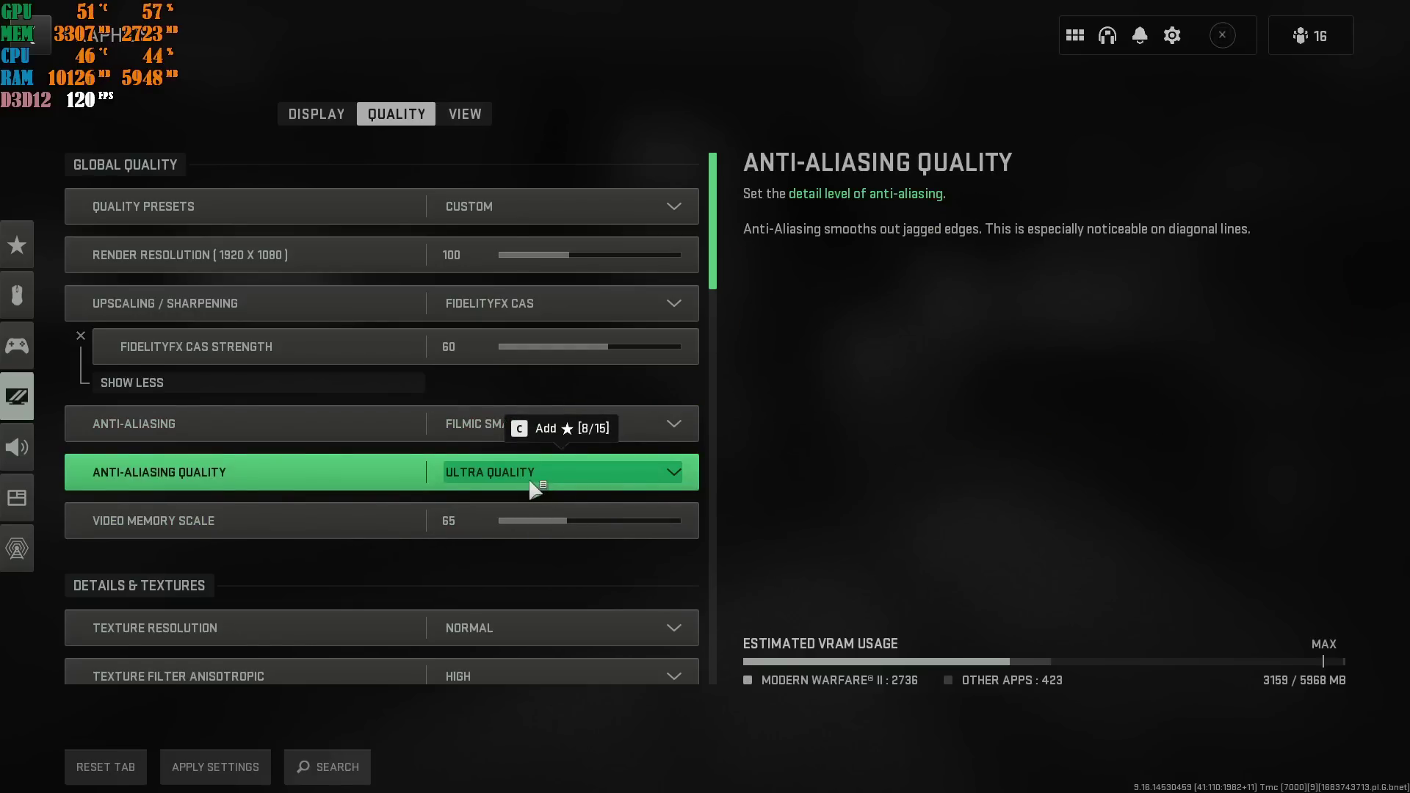
Set Texture Resolution to Low under Details & Textures
scroll(532, 485, down, 3)
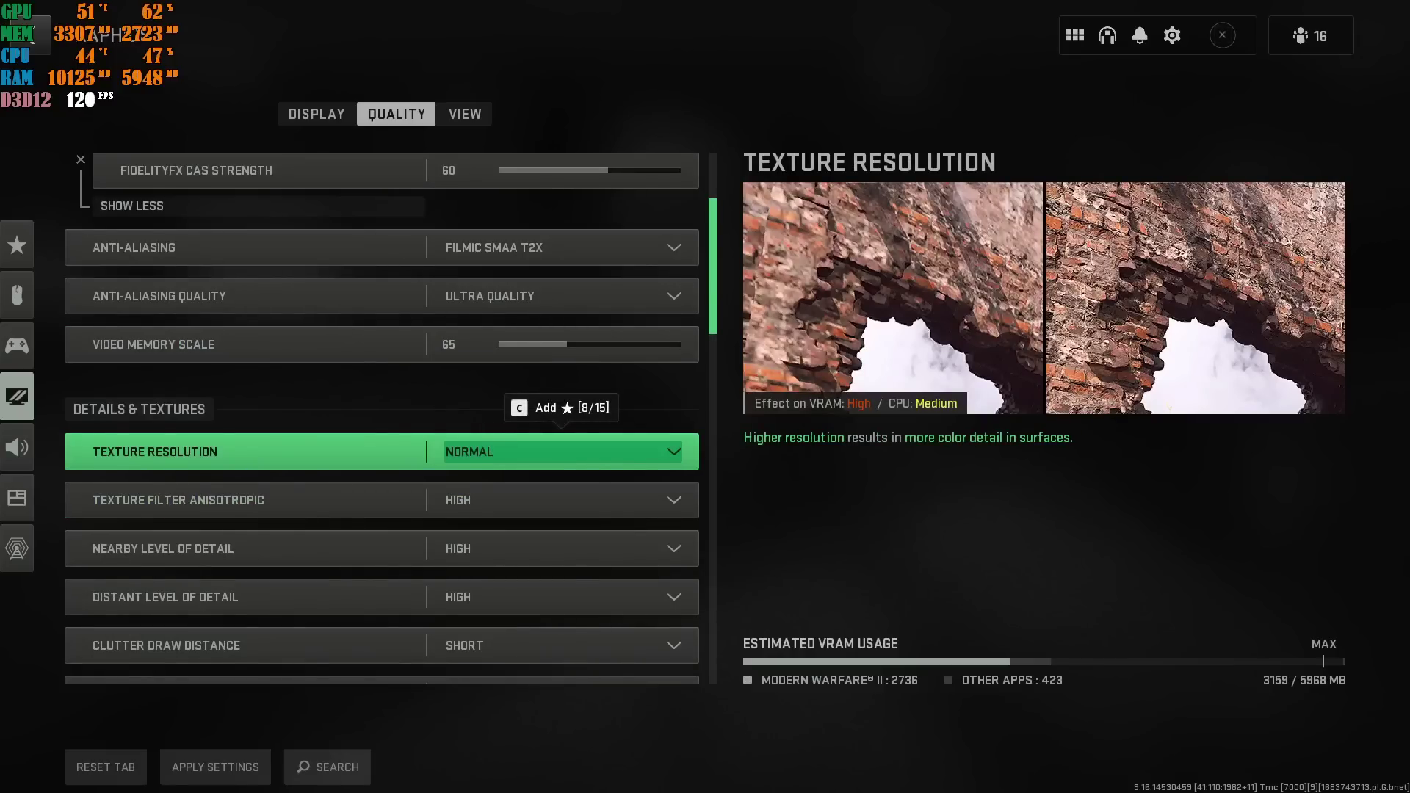
click(492, 444)
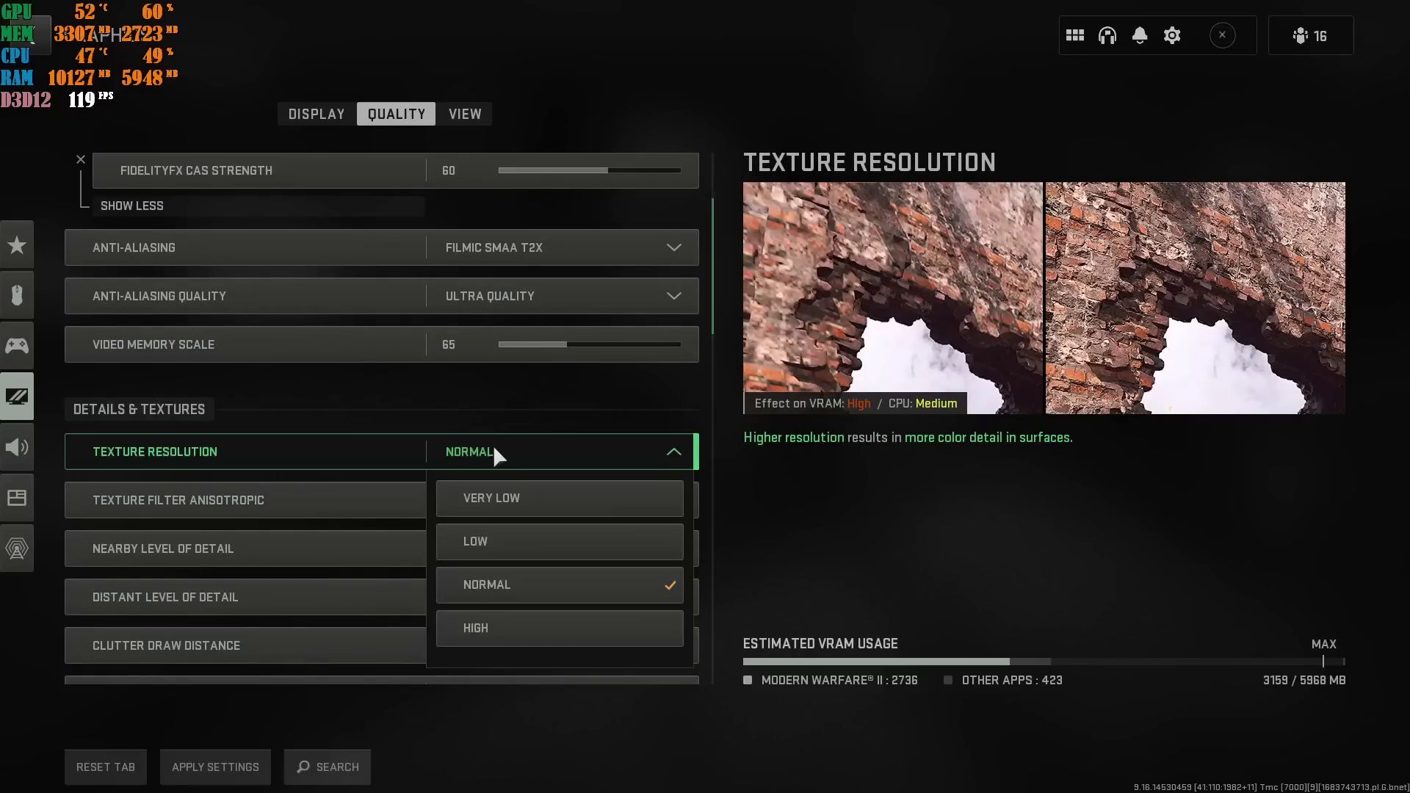
click(503, 540)
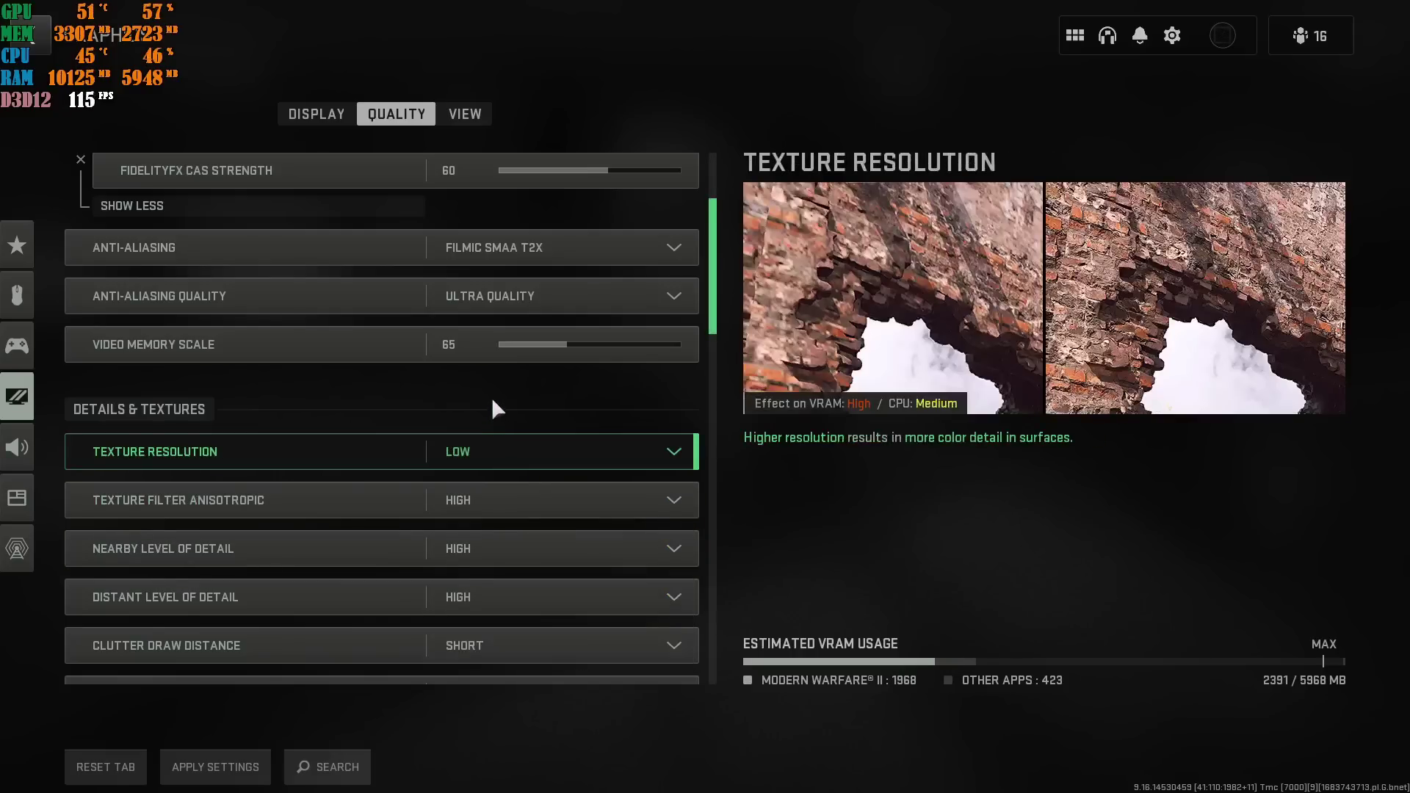